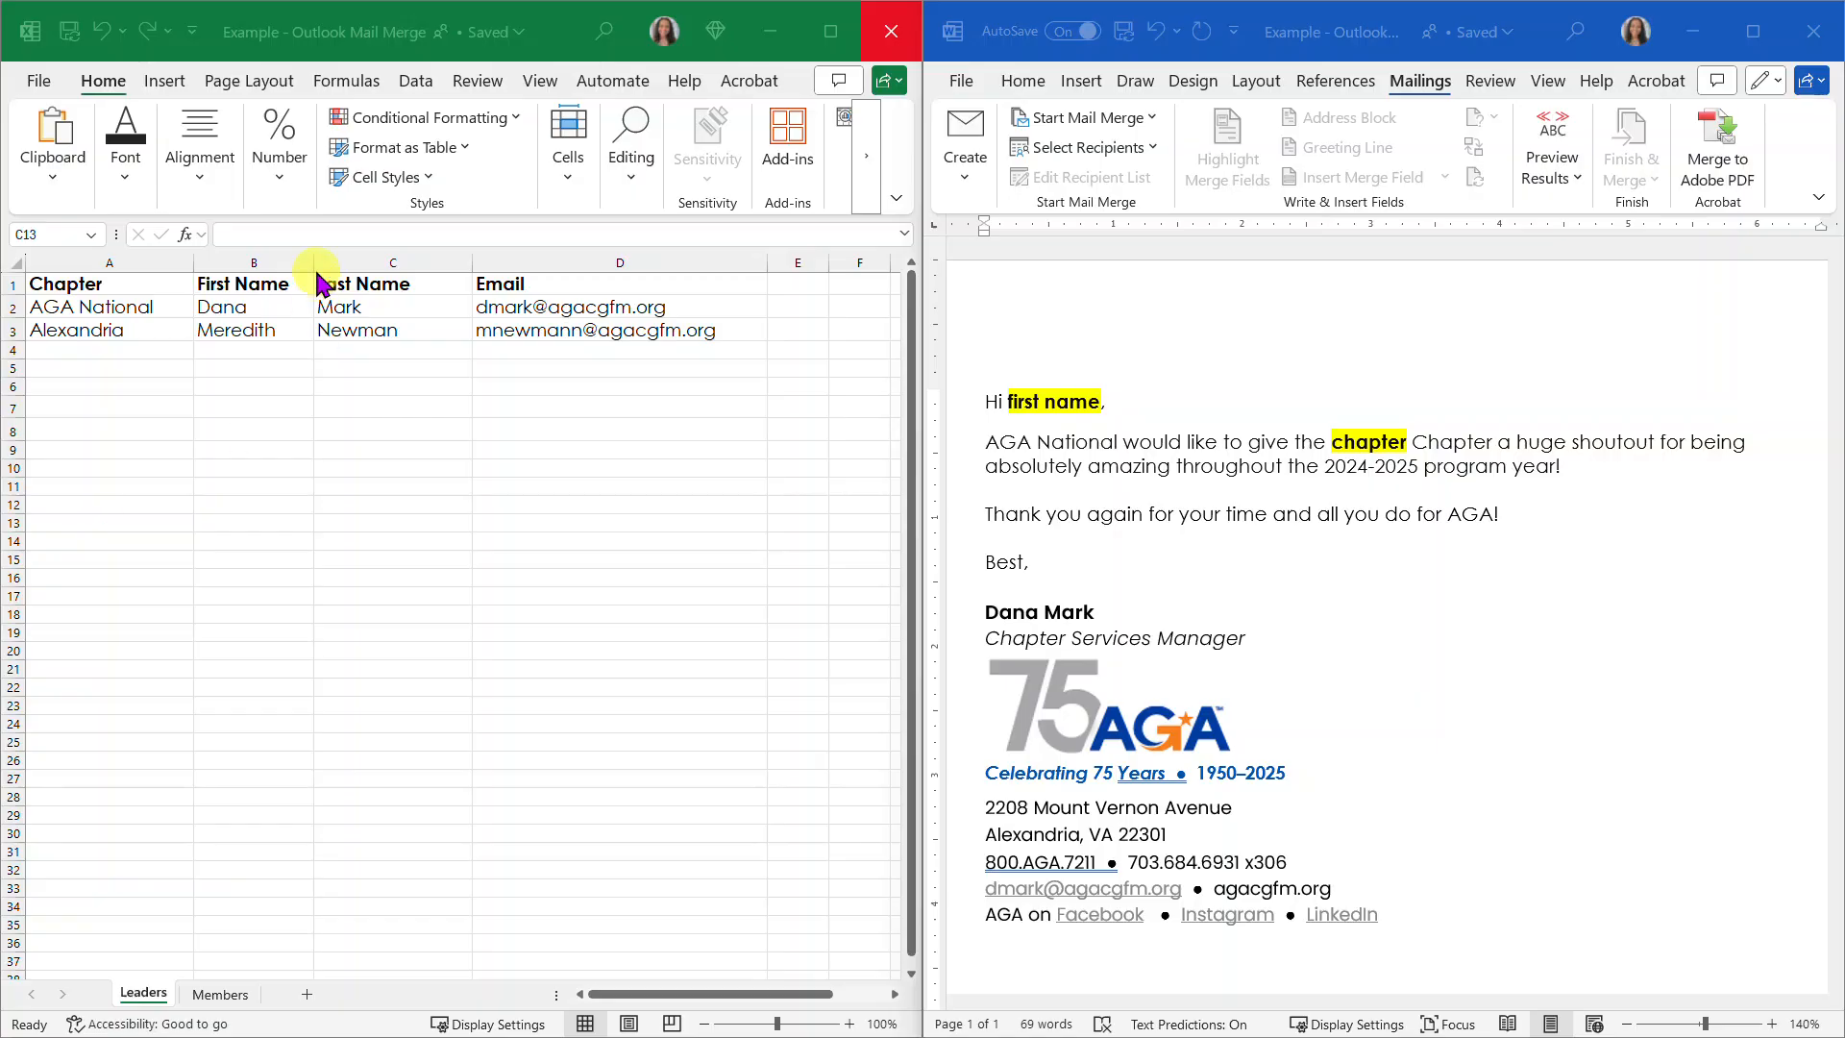
# Step: Maximize the Excel recipient workbook, check its Members and Leaders sheets, and save it with Leaders active
pyautogui.click(347, 438)
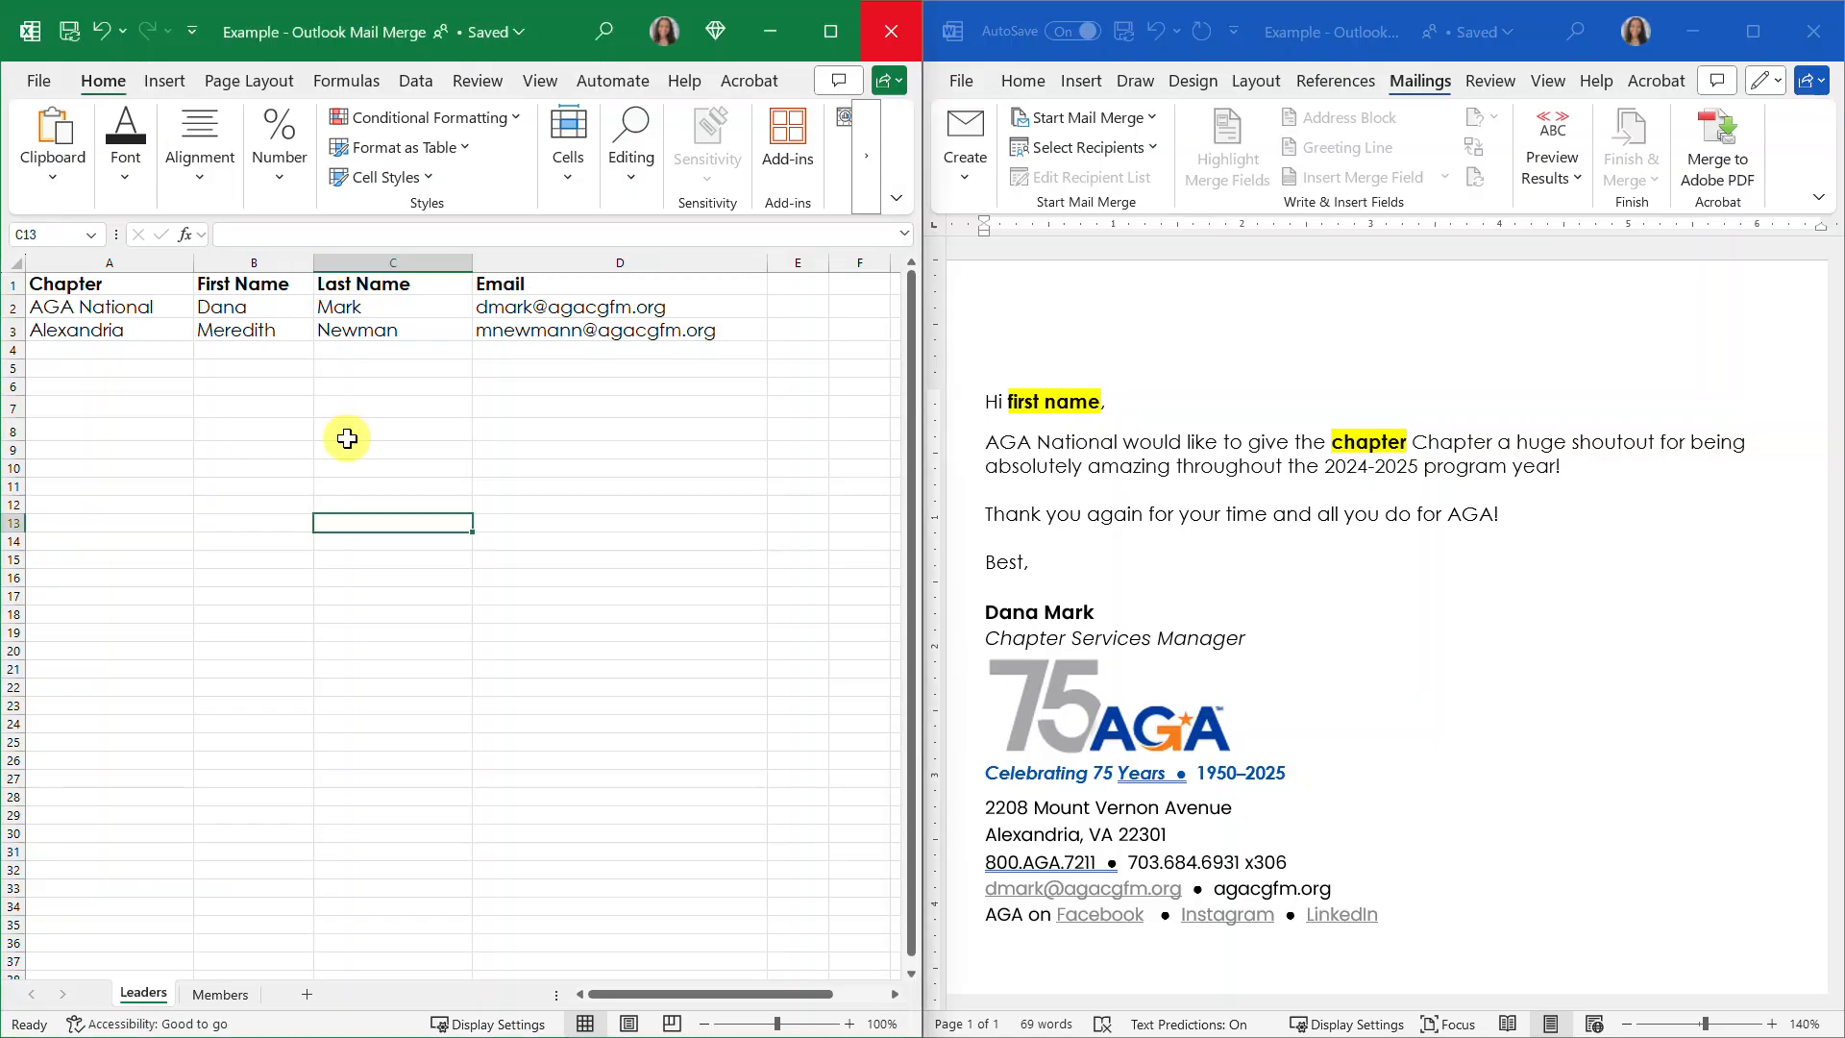
pyautogui.click(809, 38)
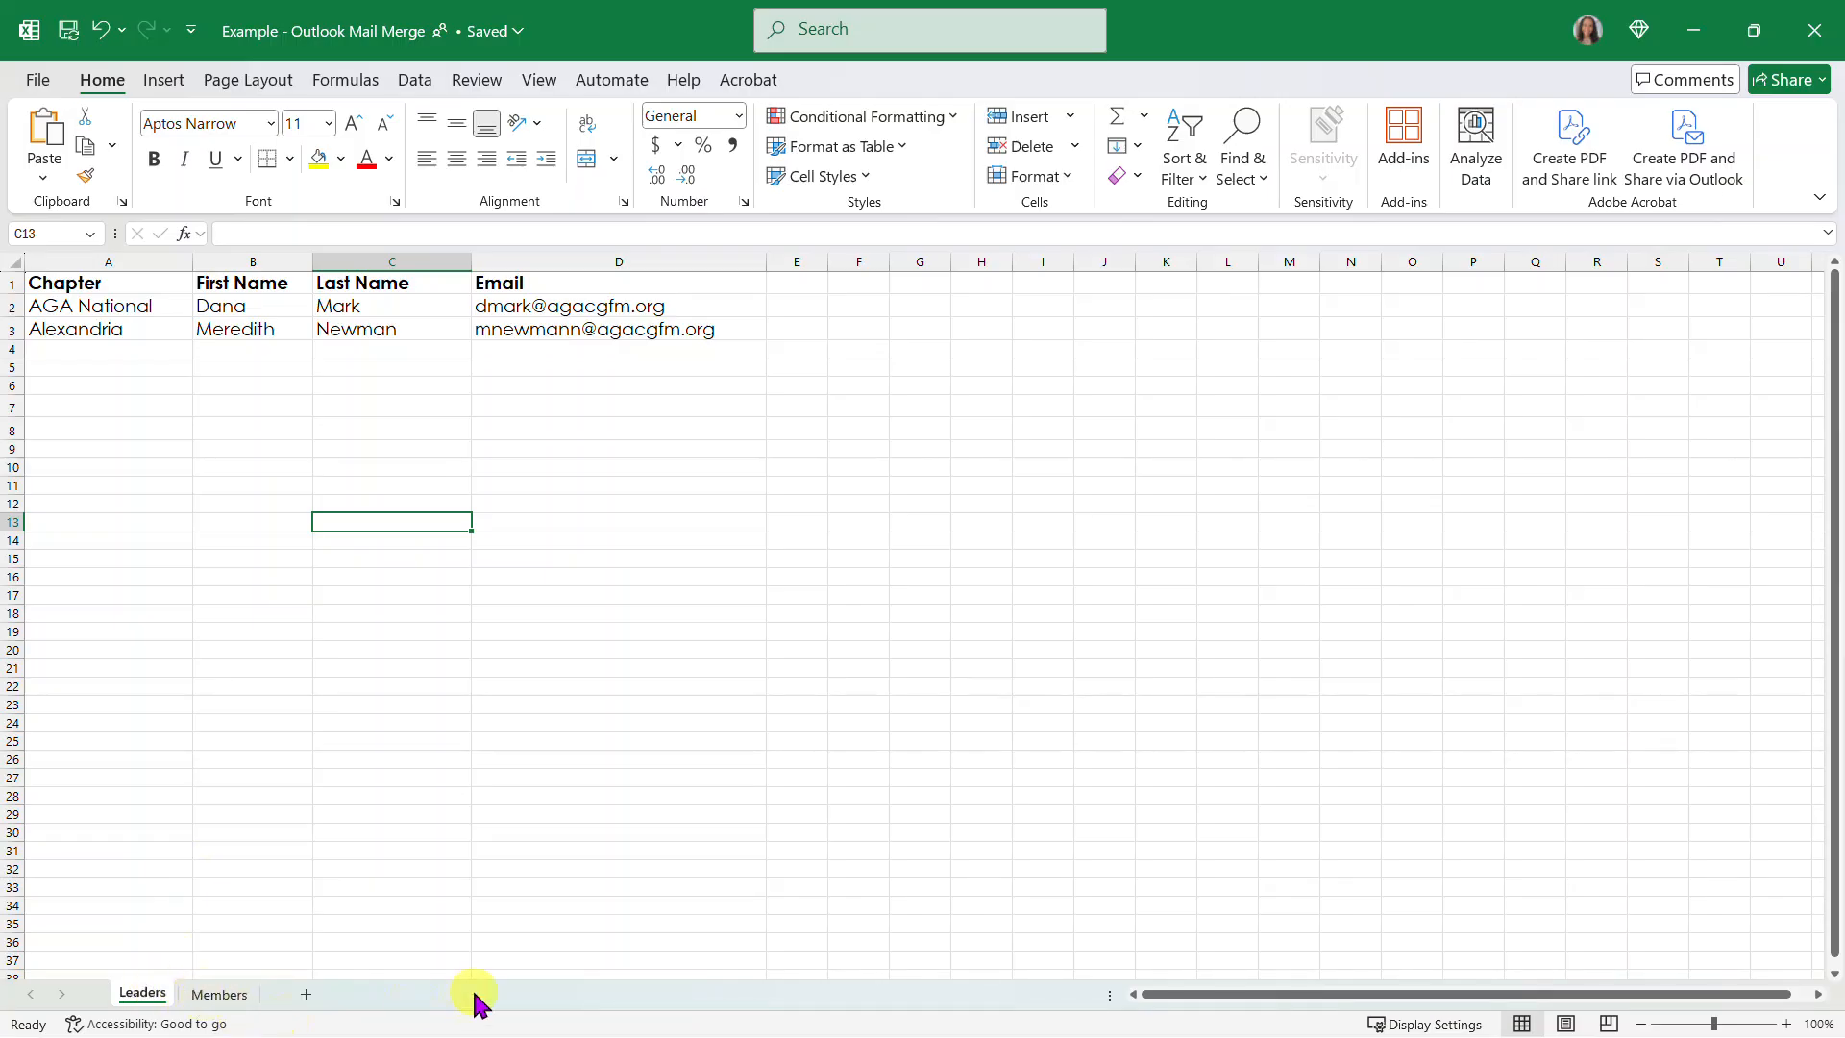
pyautogui.click(213, 998)
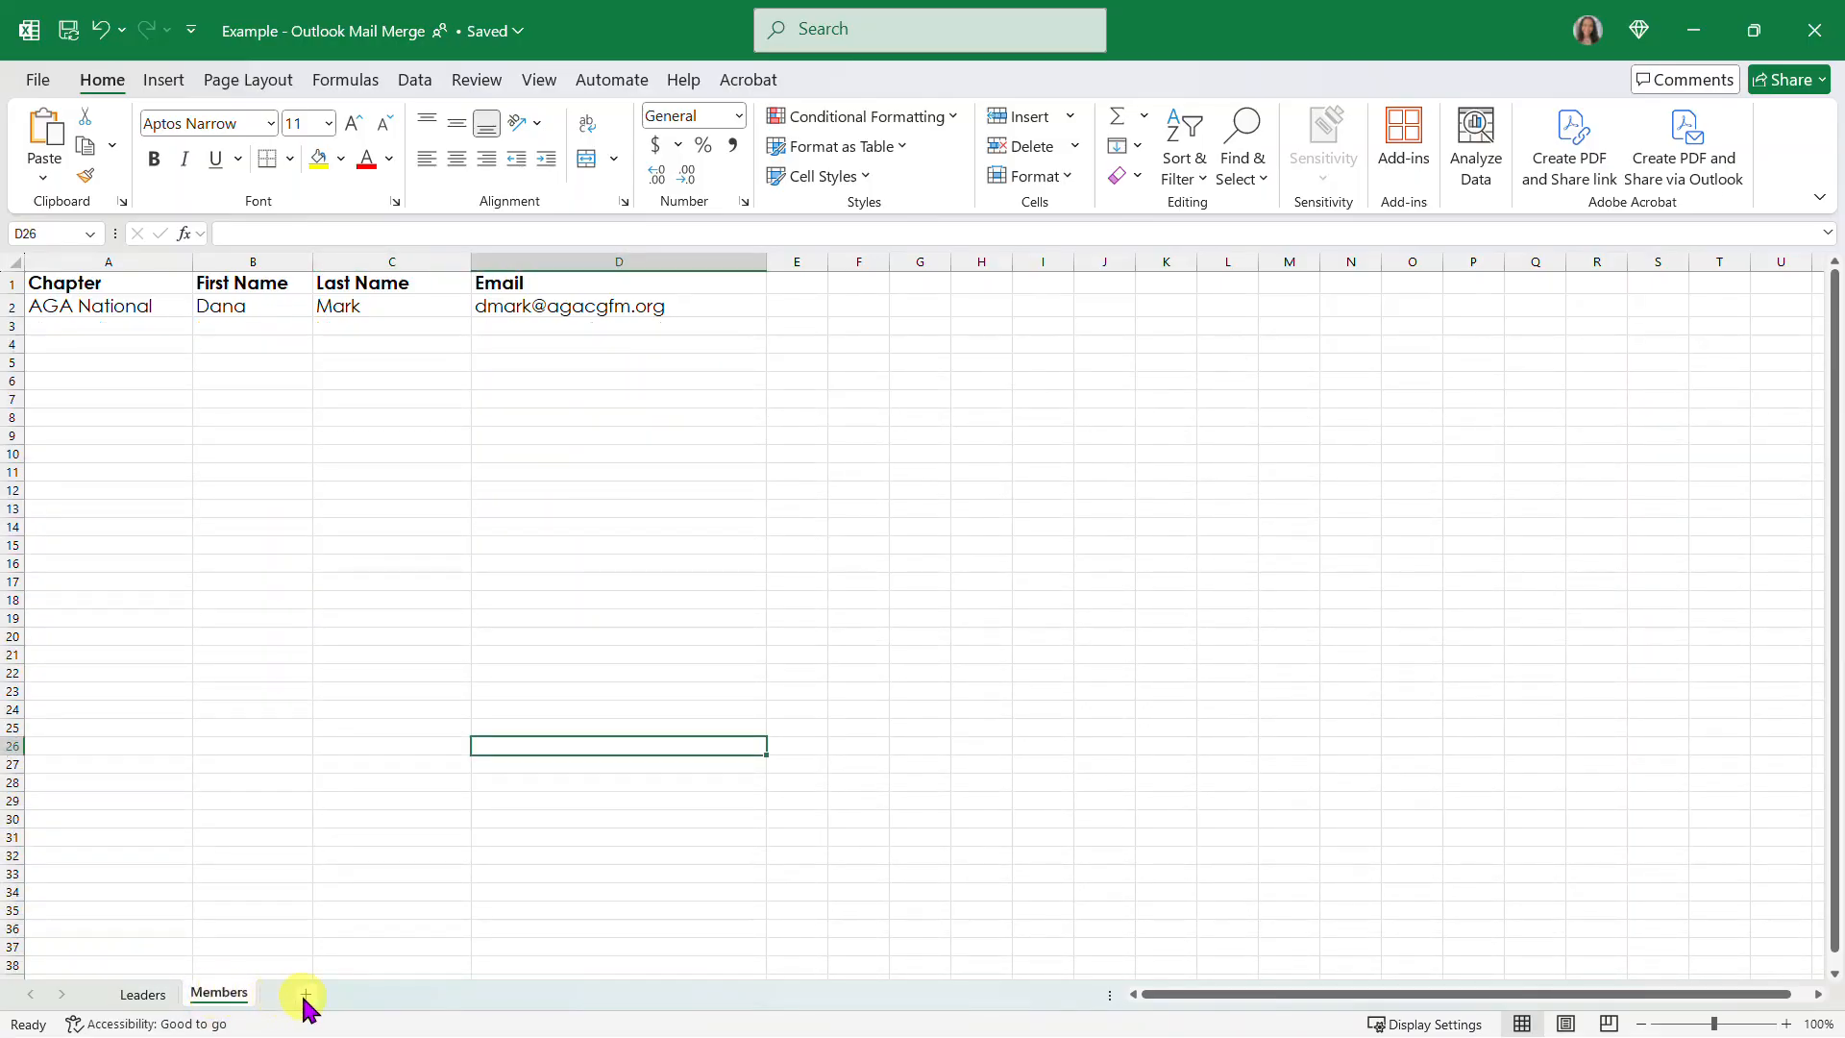
pyautogui.click(145, 995)
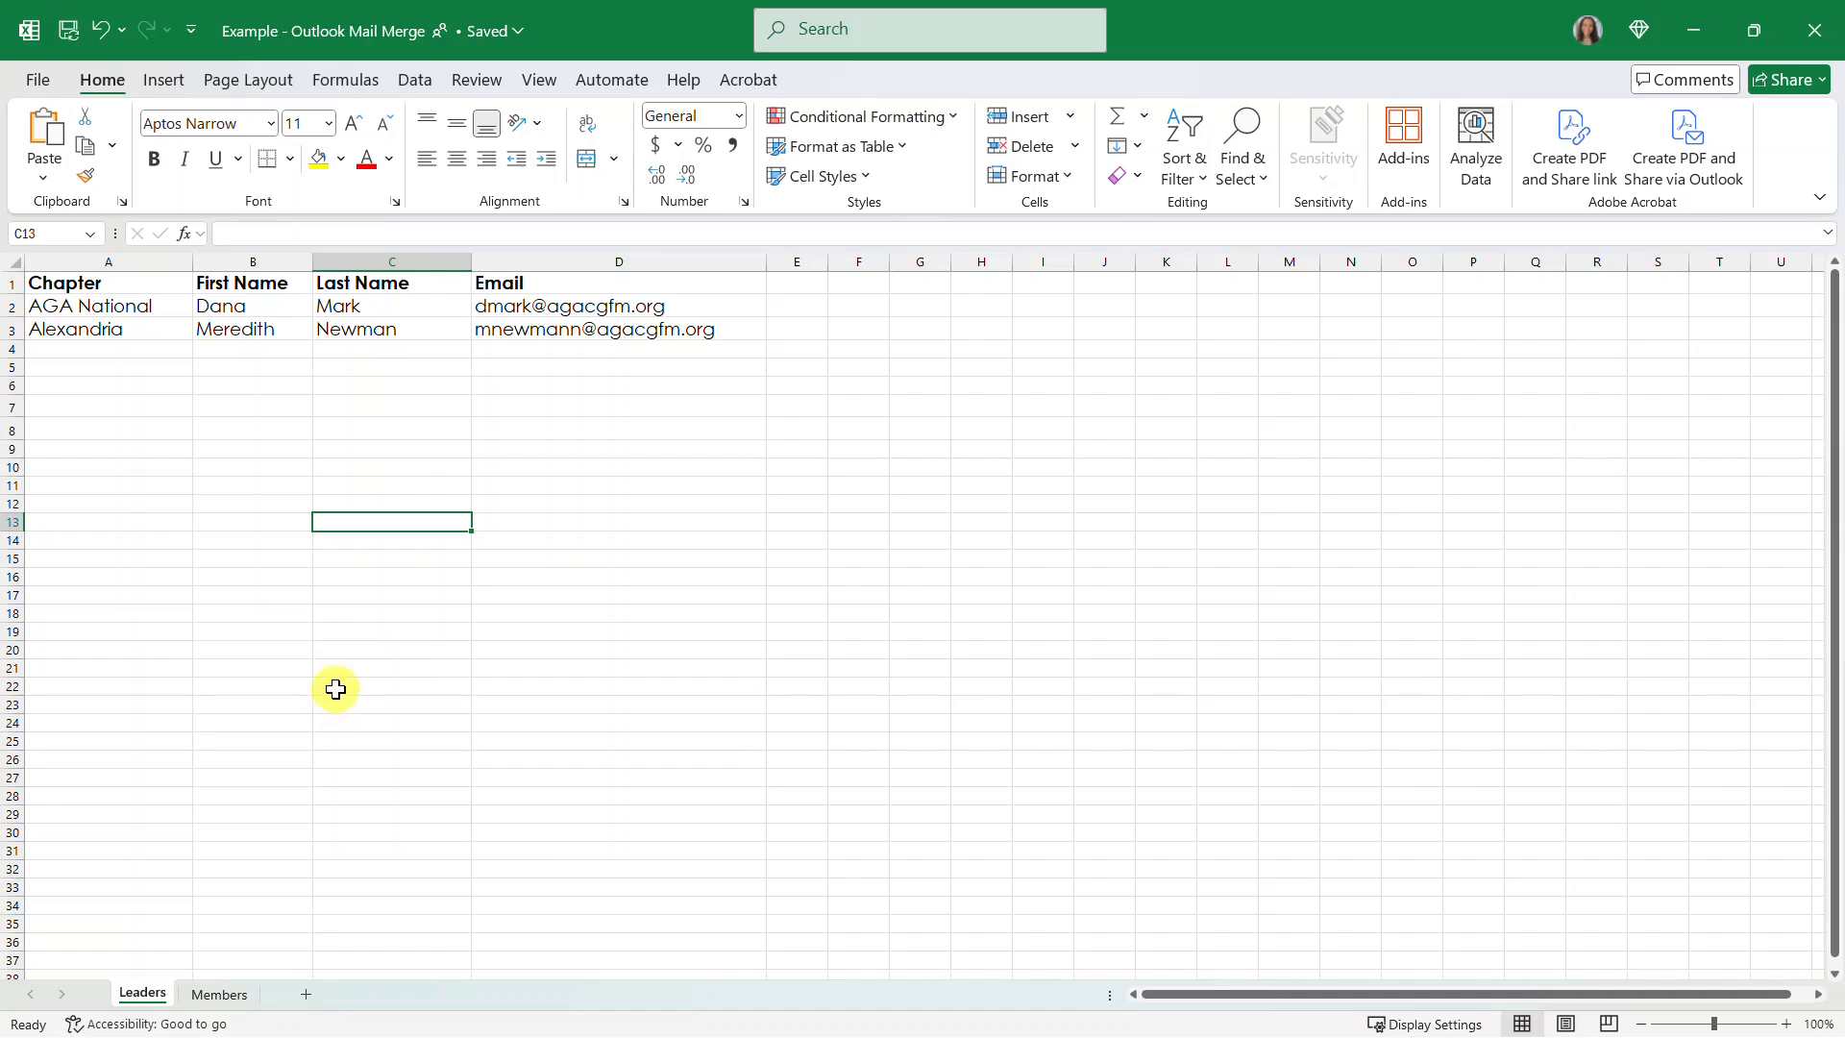
pyautogui.click(67, 44)
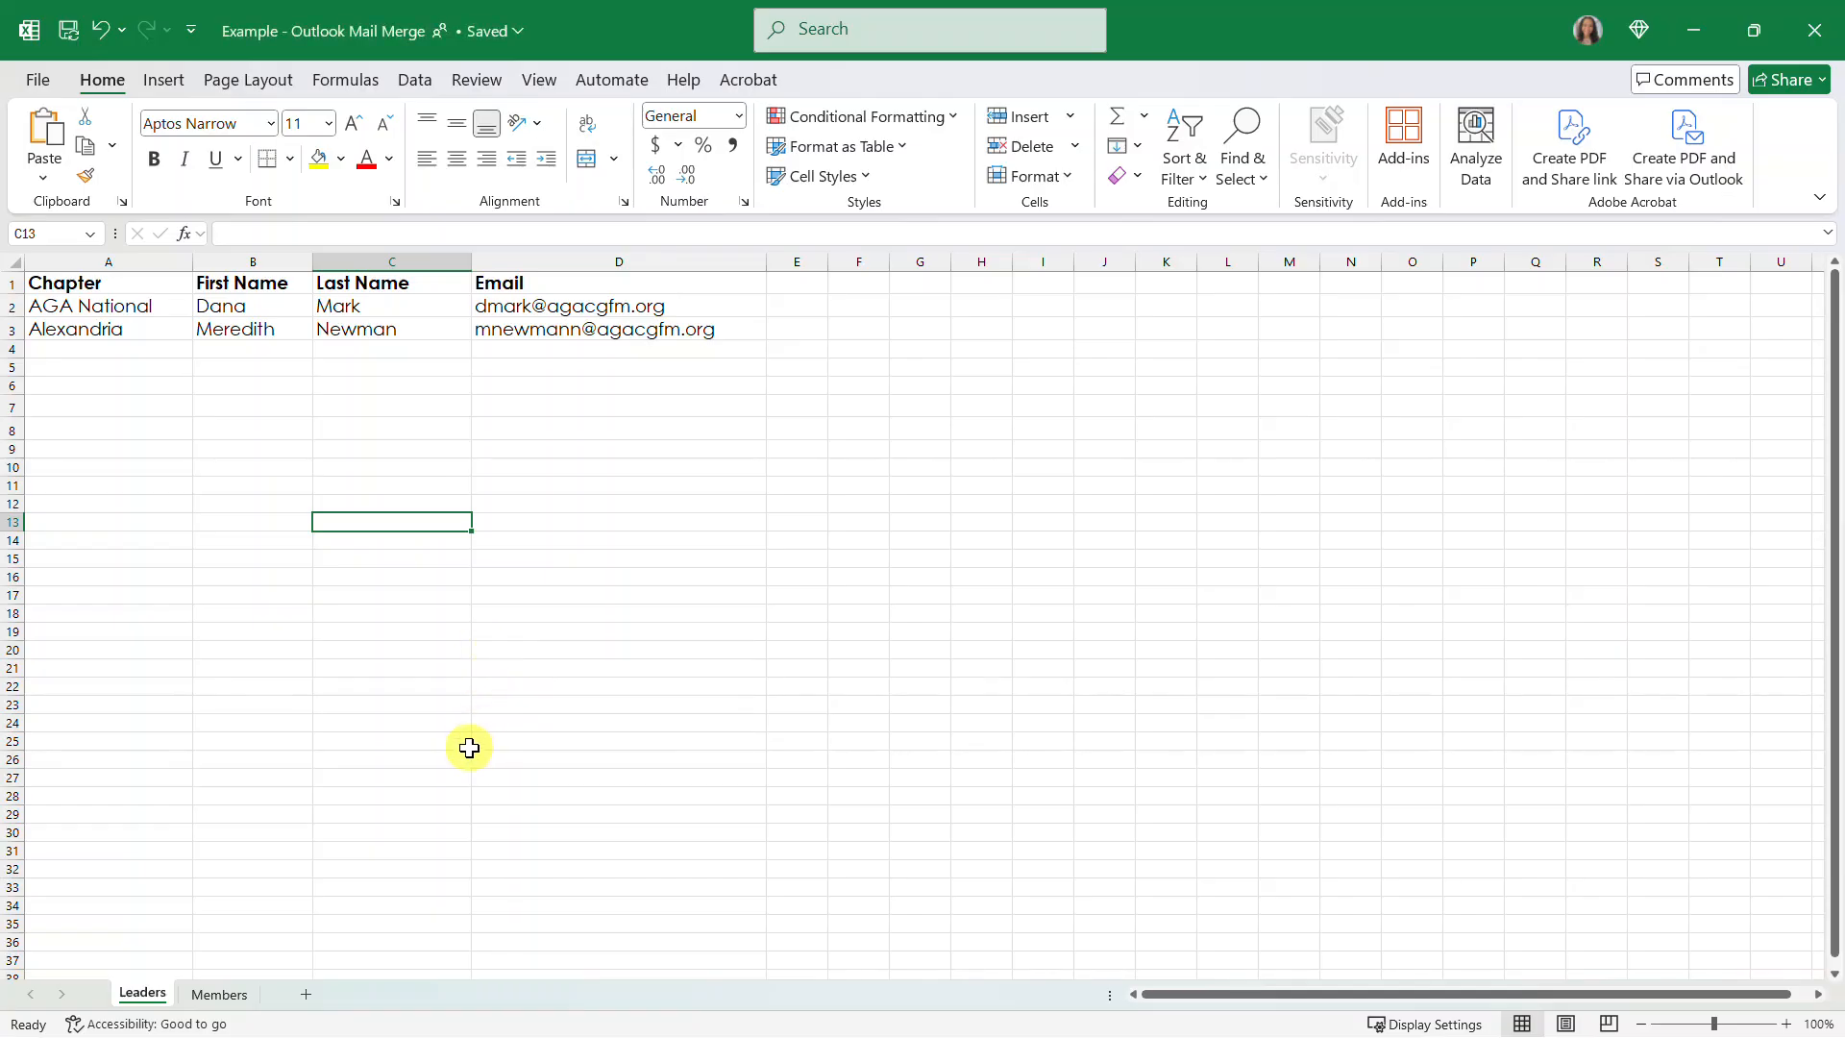
# Step: Switch to the Word message document, maximize its window, and place the cursor at the start of the greeting
pyautogui.click(374, 1016)
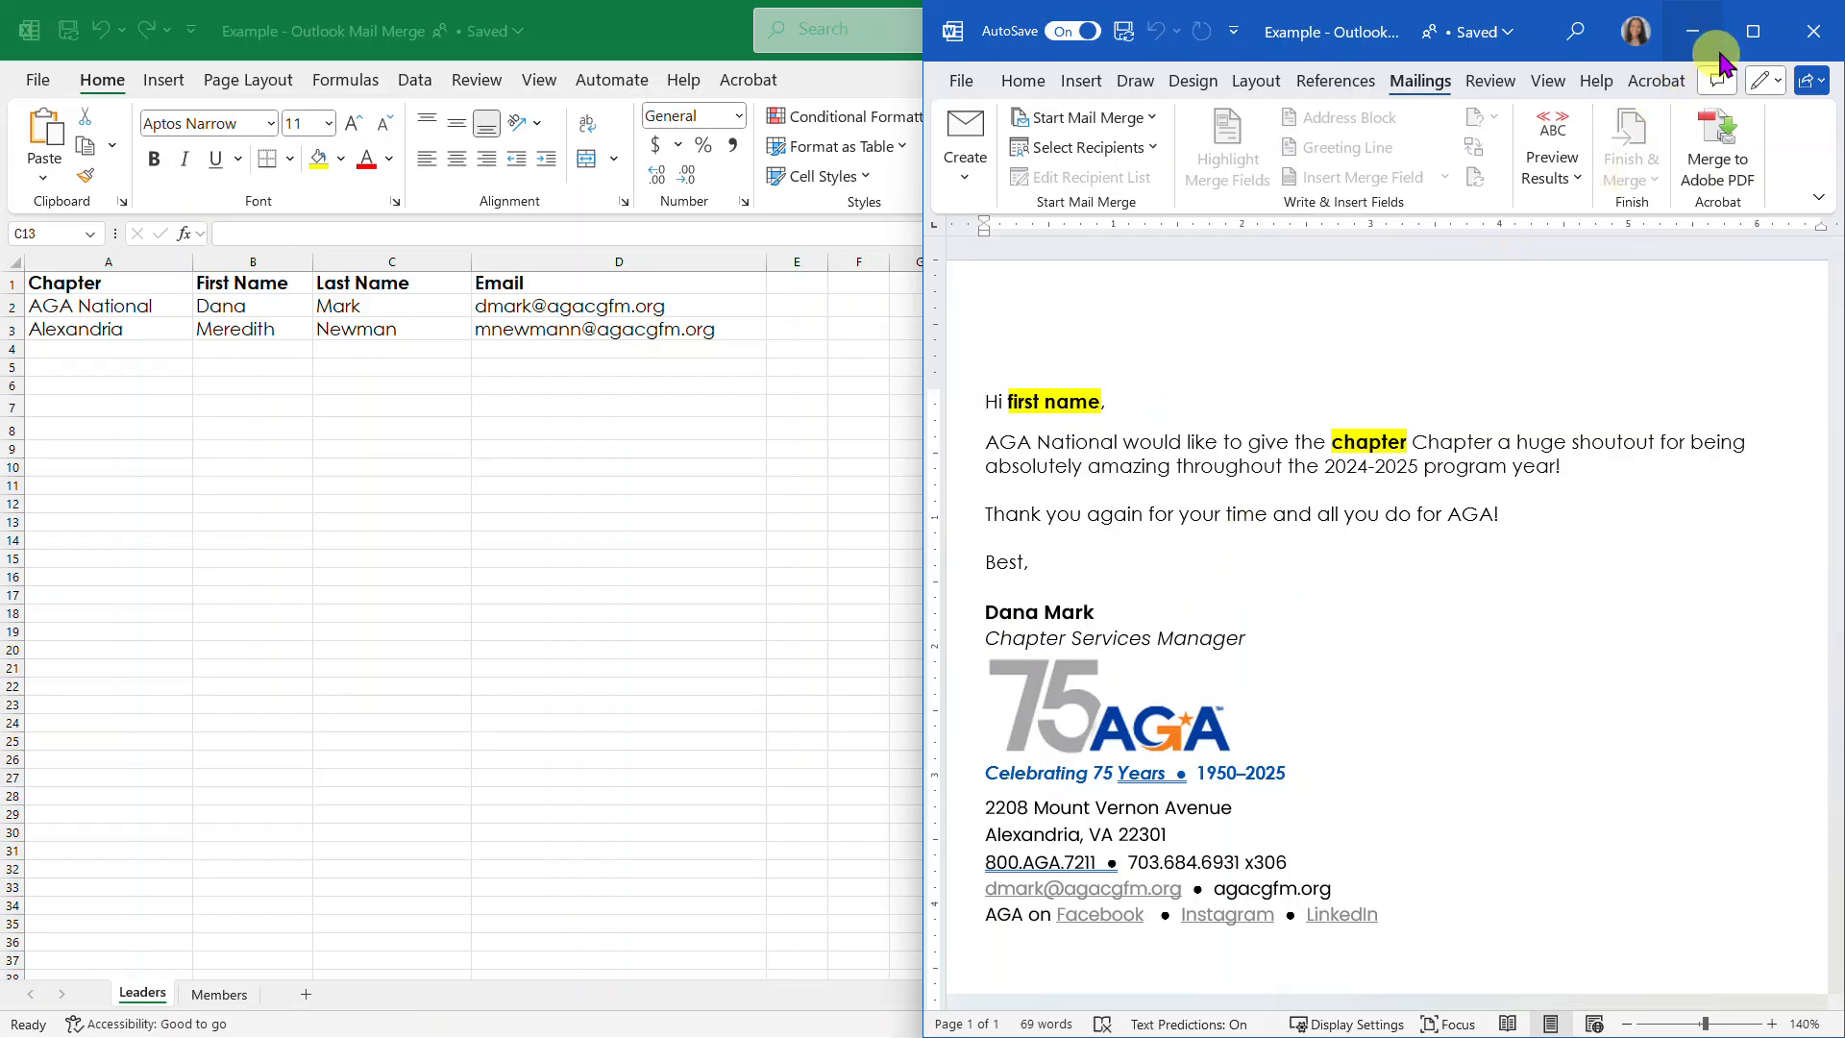
pyautogui.click(1745, 32)
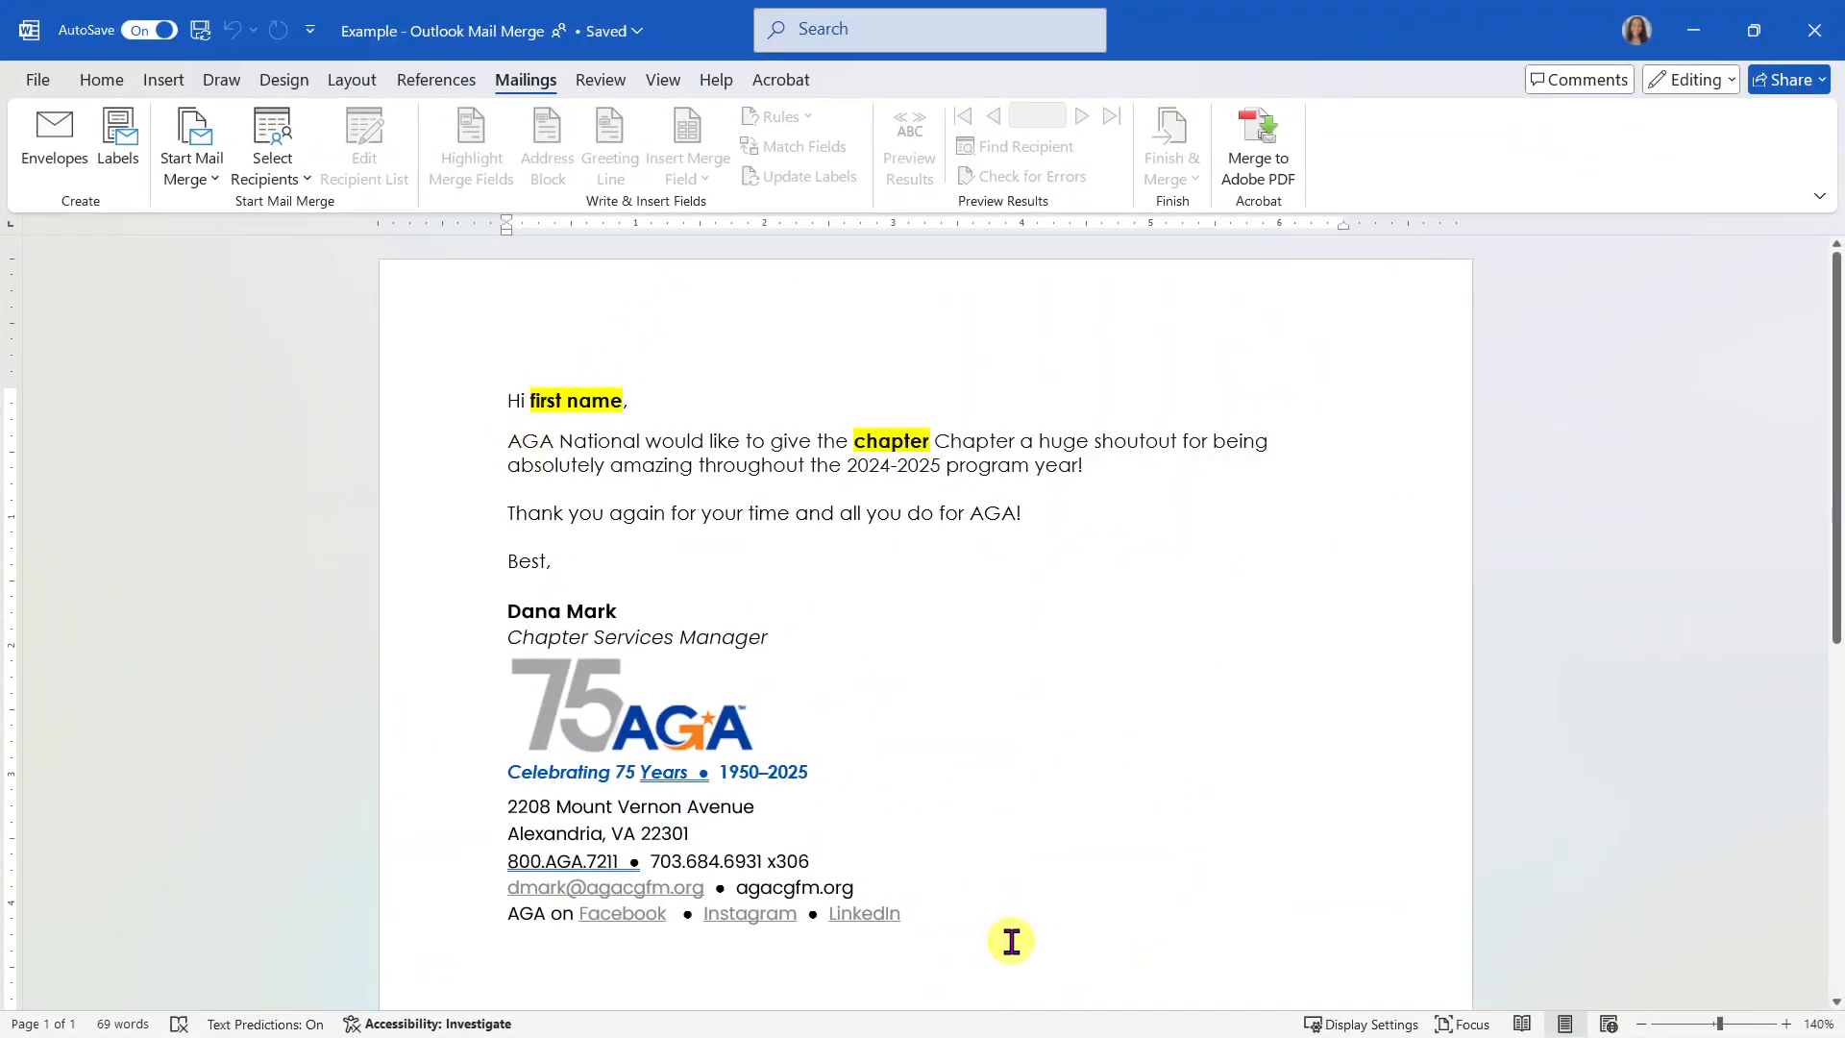
pyautogui.click(101, 80)
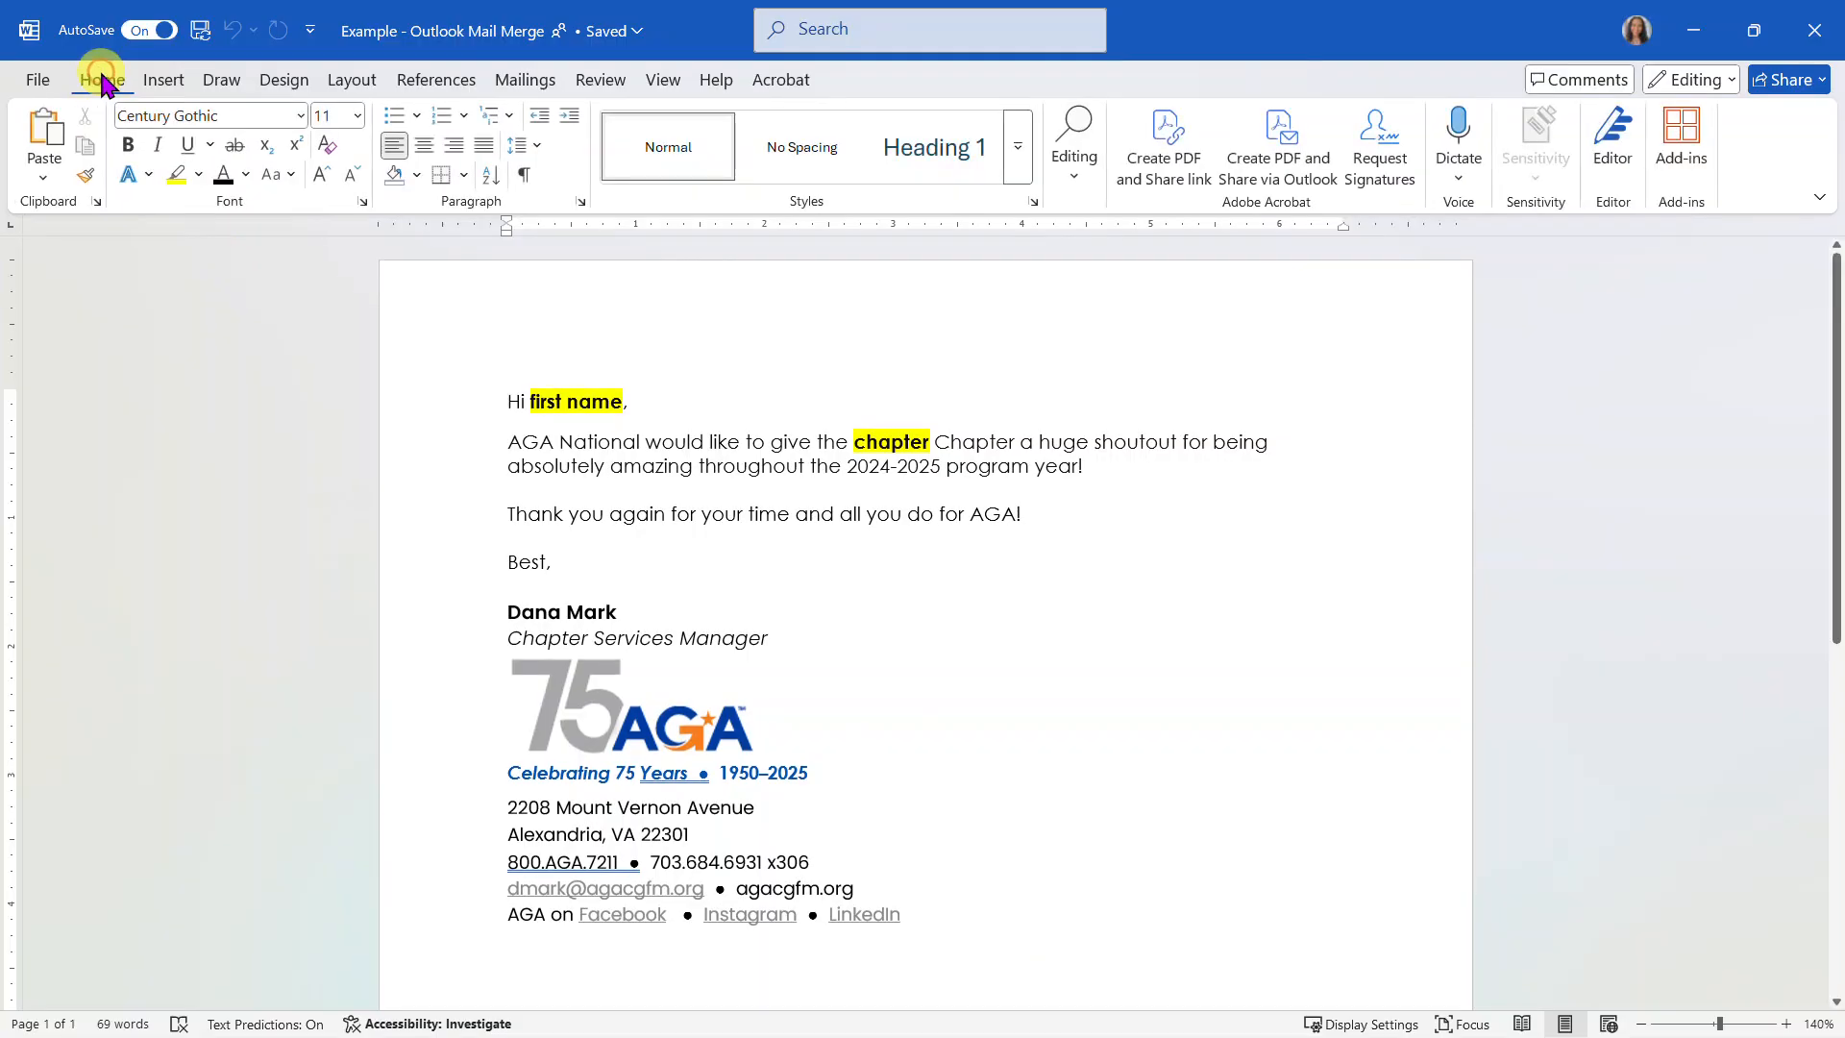
pyautogui.click(528, 403)
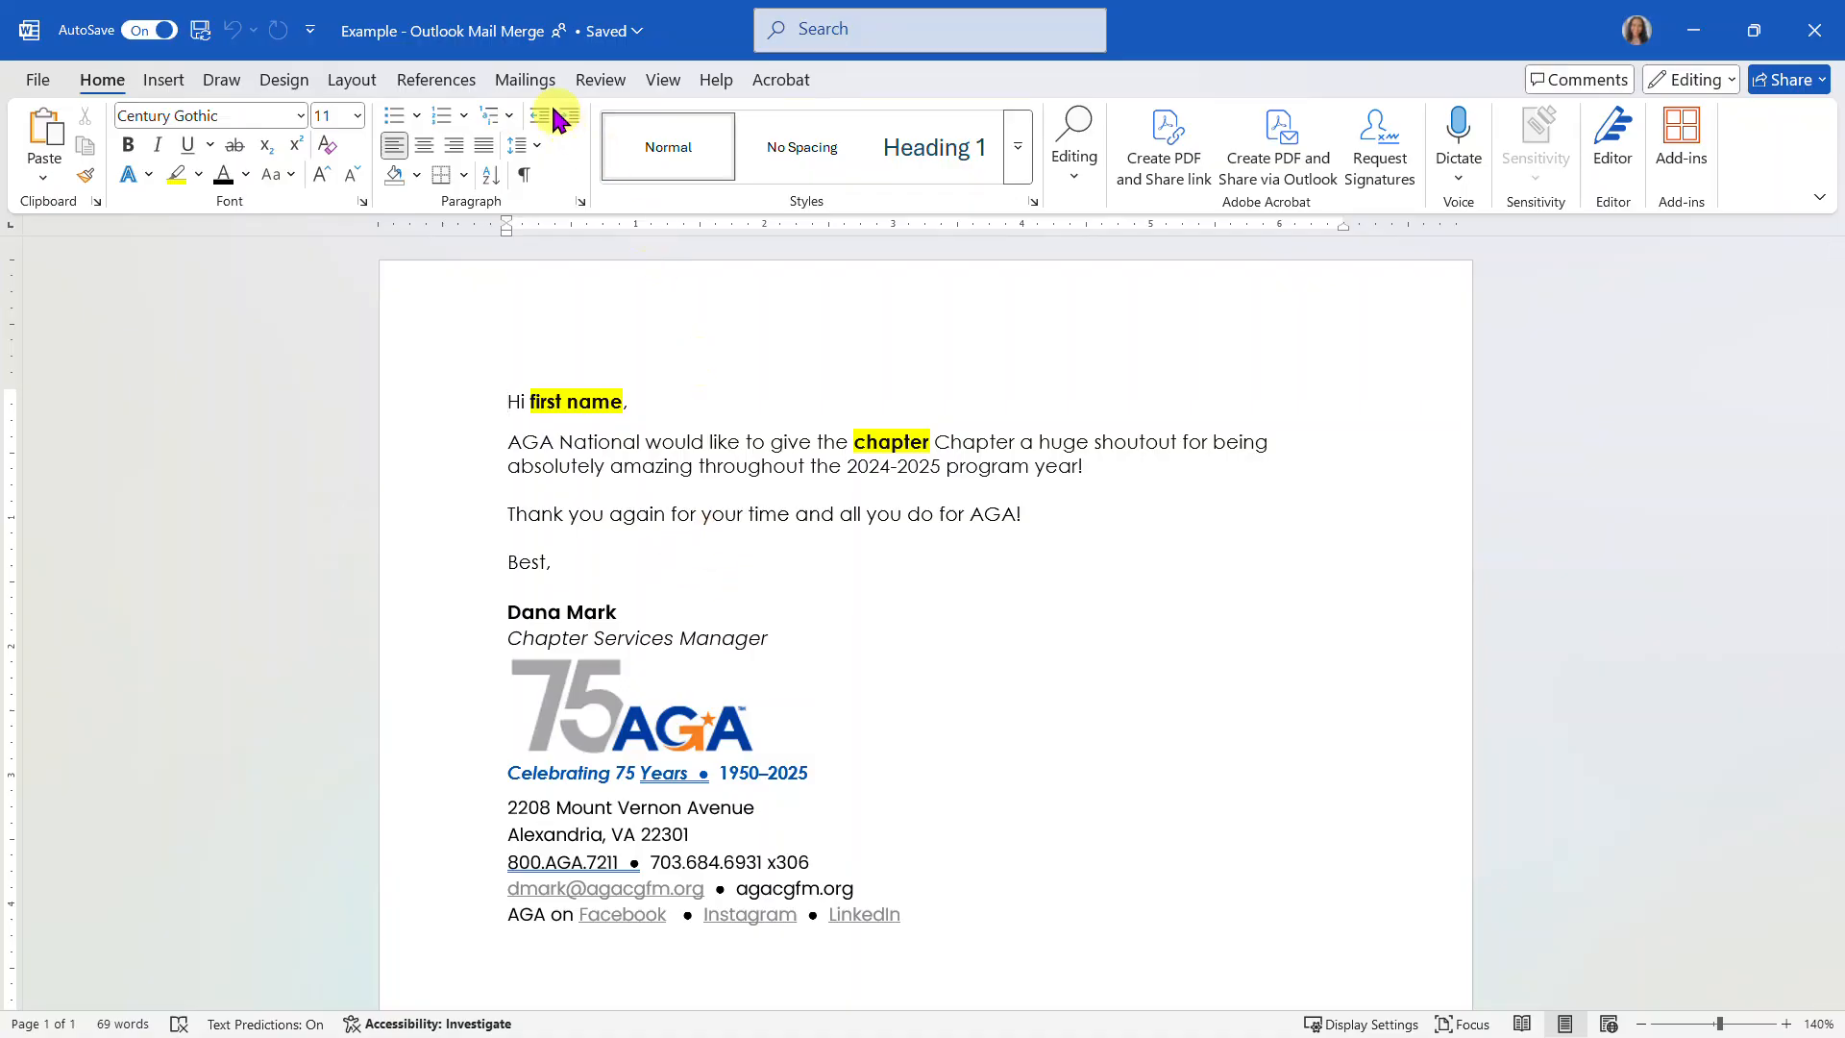
# Step: Start the Step-by-Step Mail Merge Wizard for e-mail messages, using the current document as the starting document
pyautogui.click(527, 82)
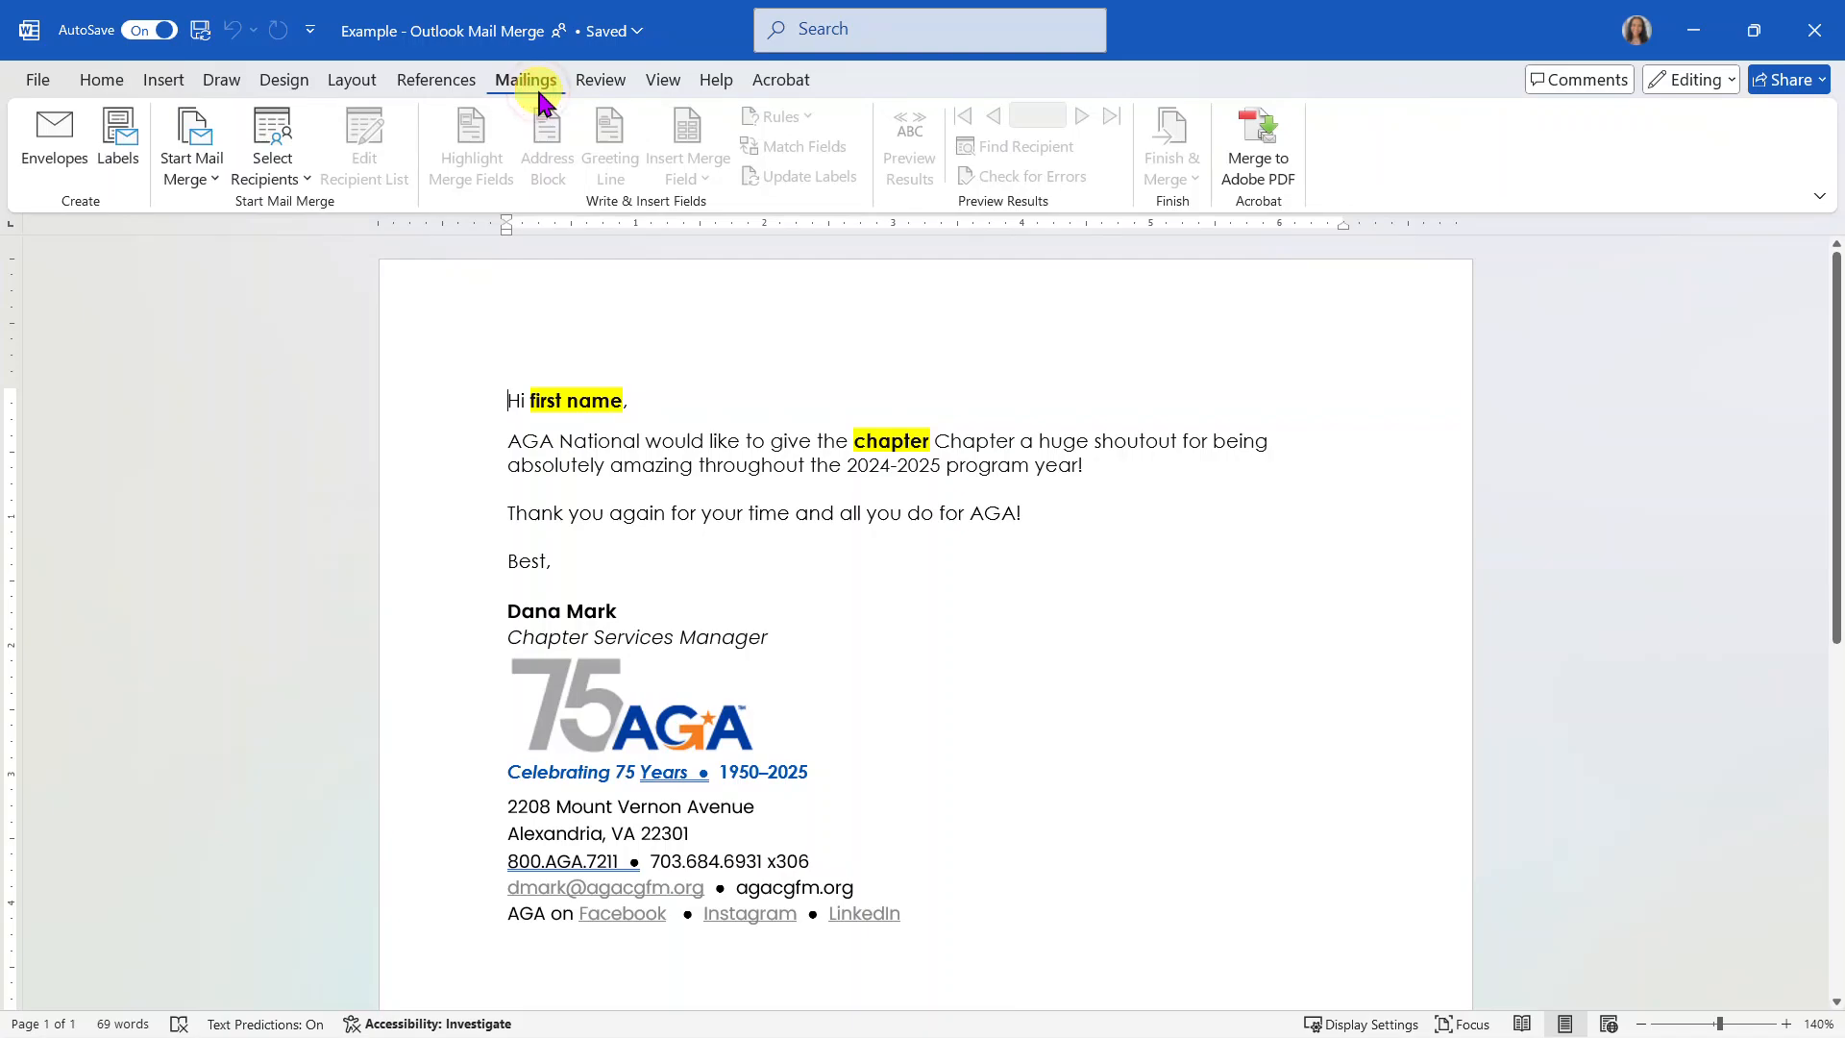
pyautogui.click(213, 178)
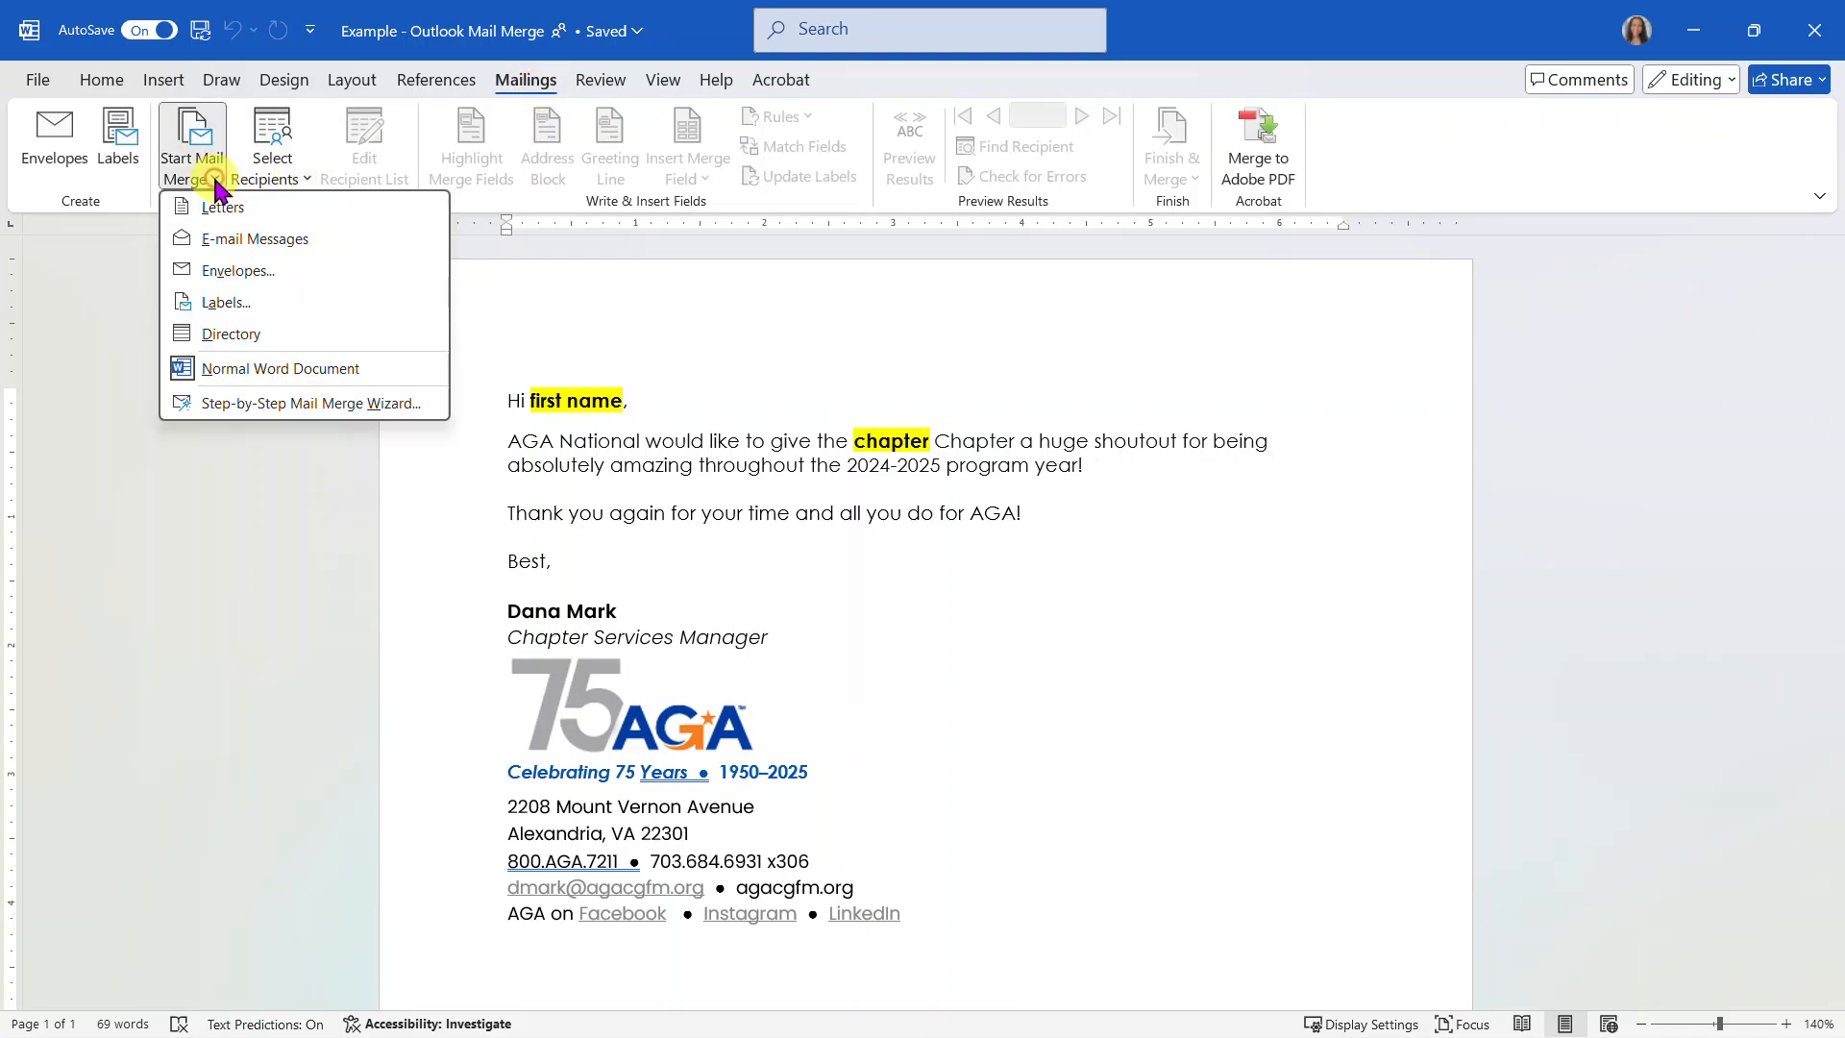
pyautogui.click(286, 403)
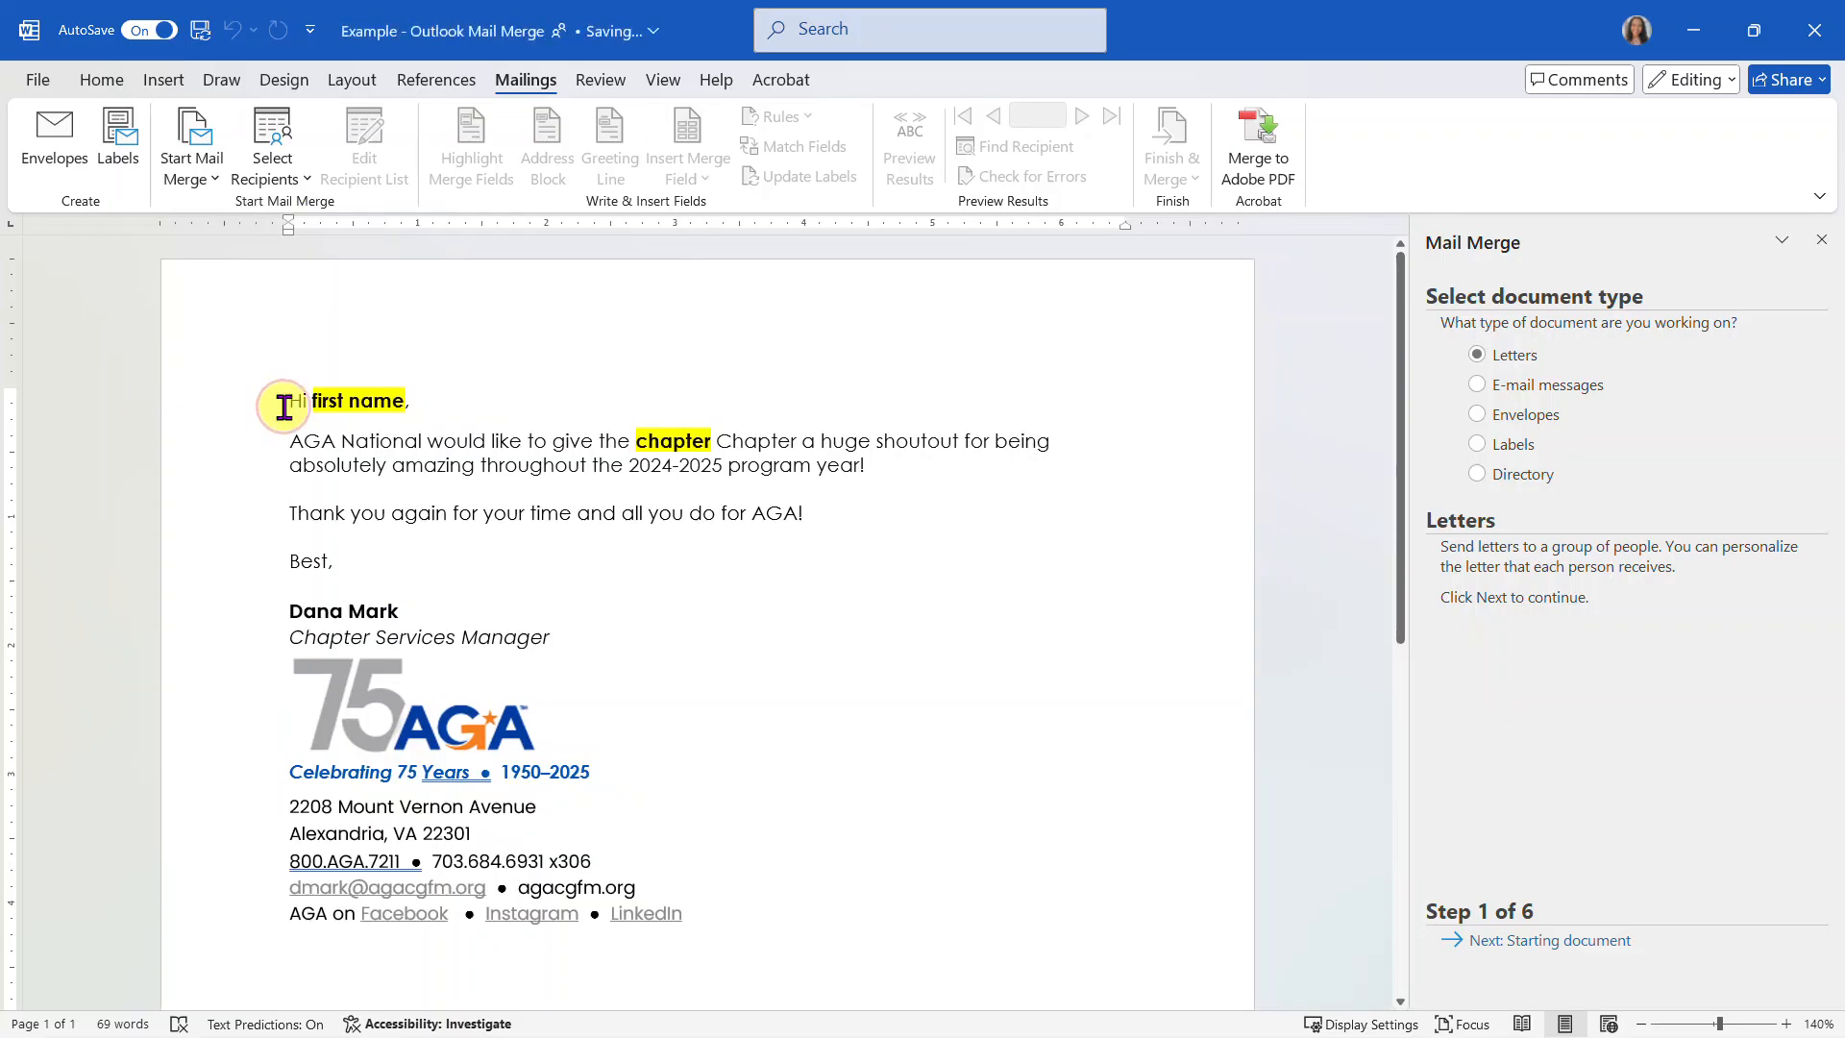
pyautogui.click(1546, 398)
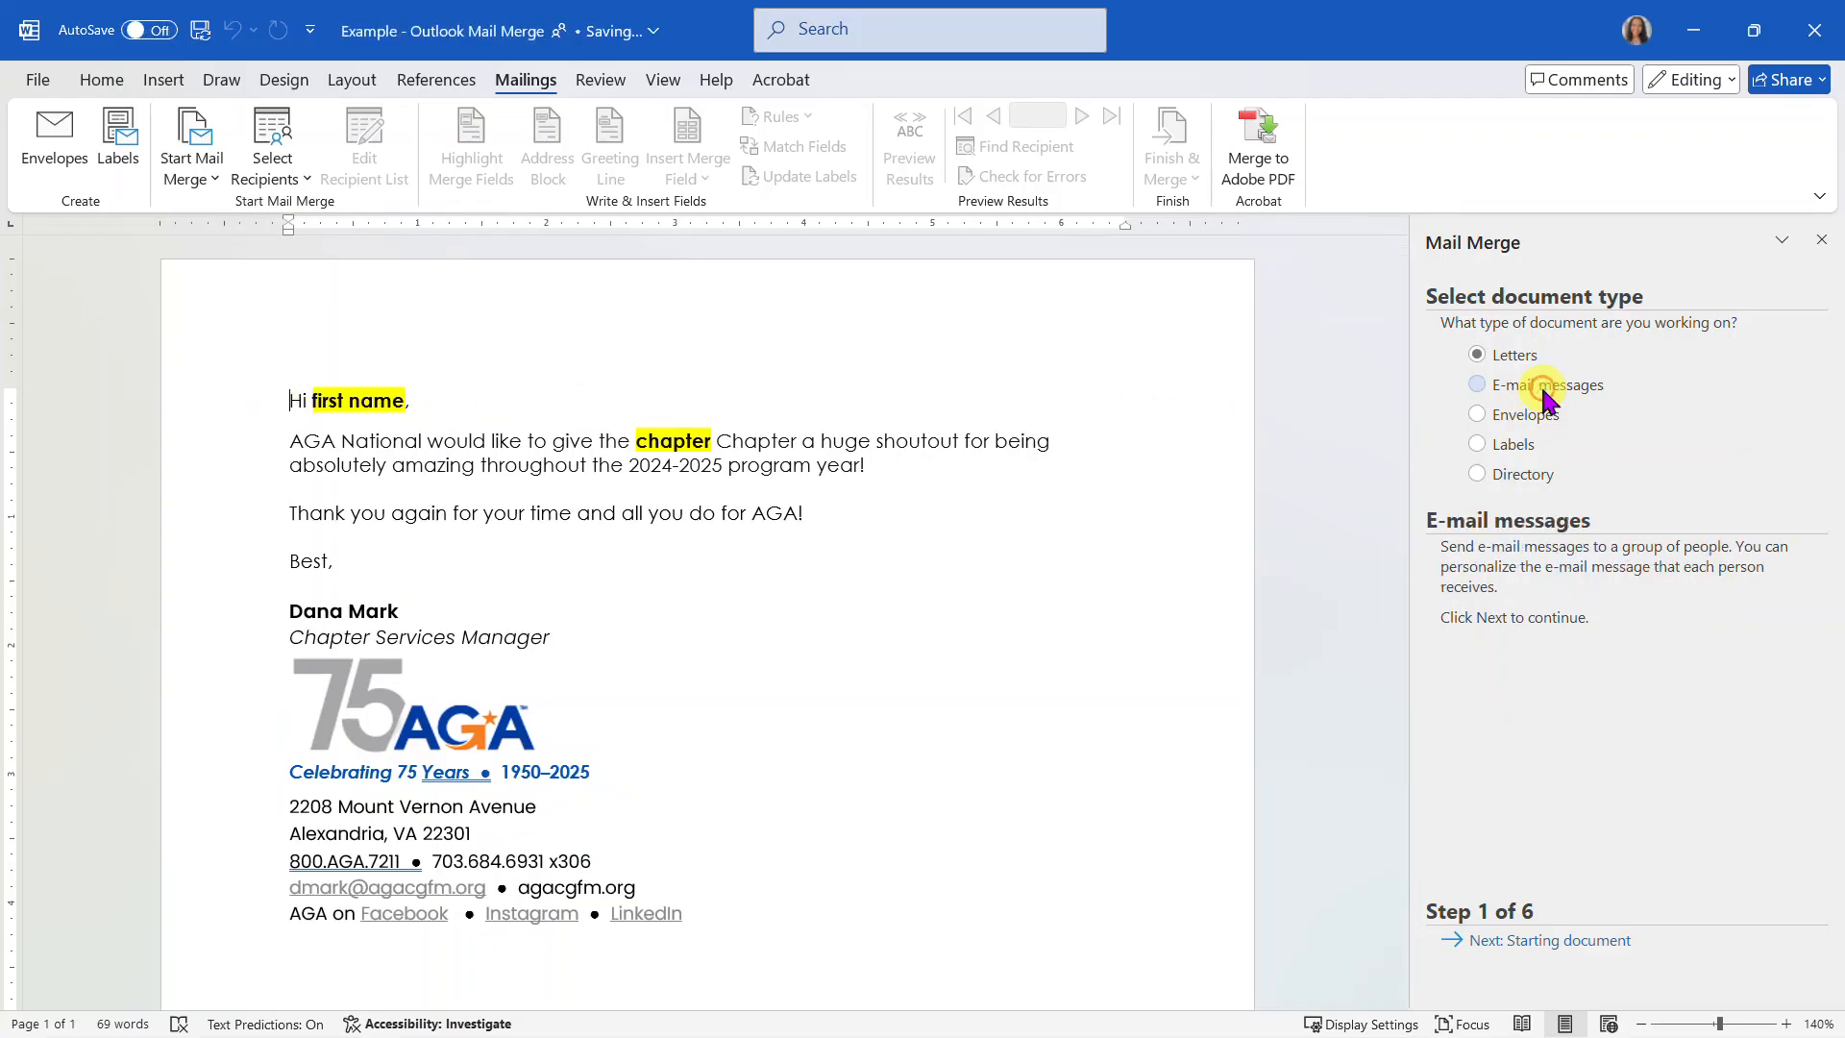
pyautogui.click(1562, 376)
pyautogui.click(1521, 942)
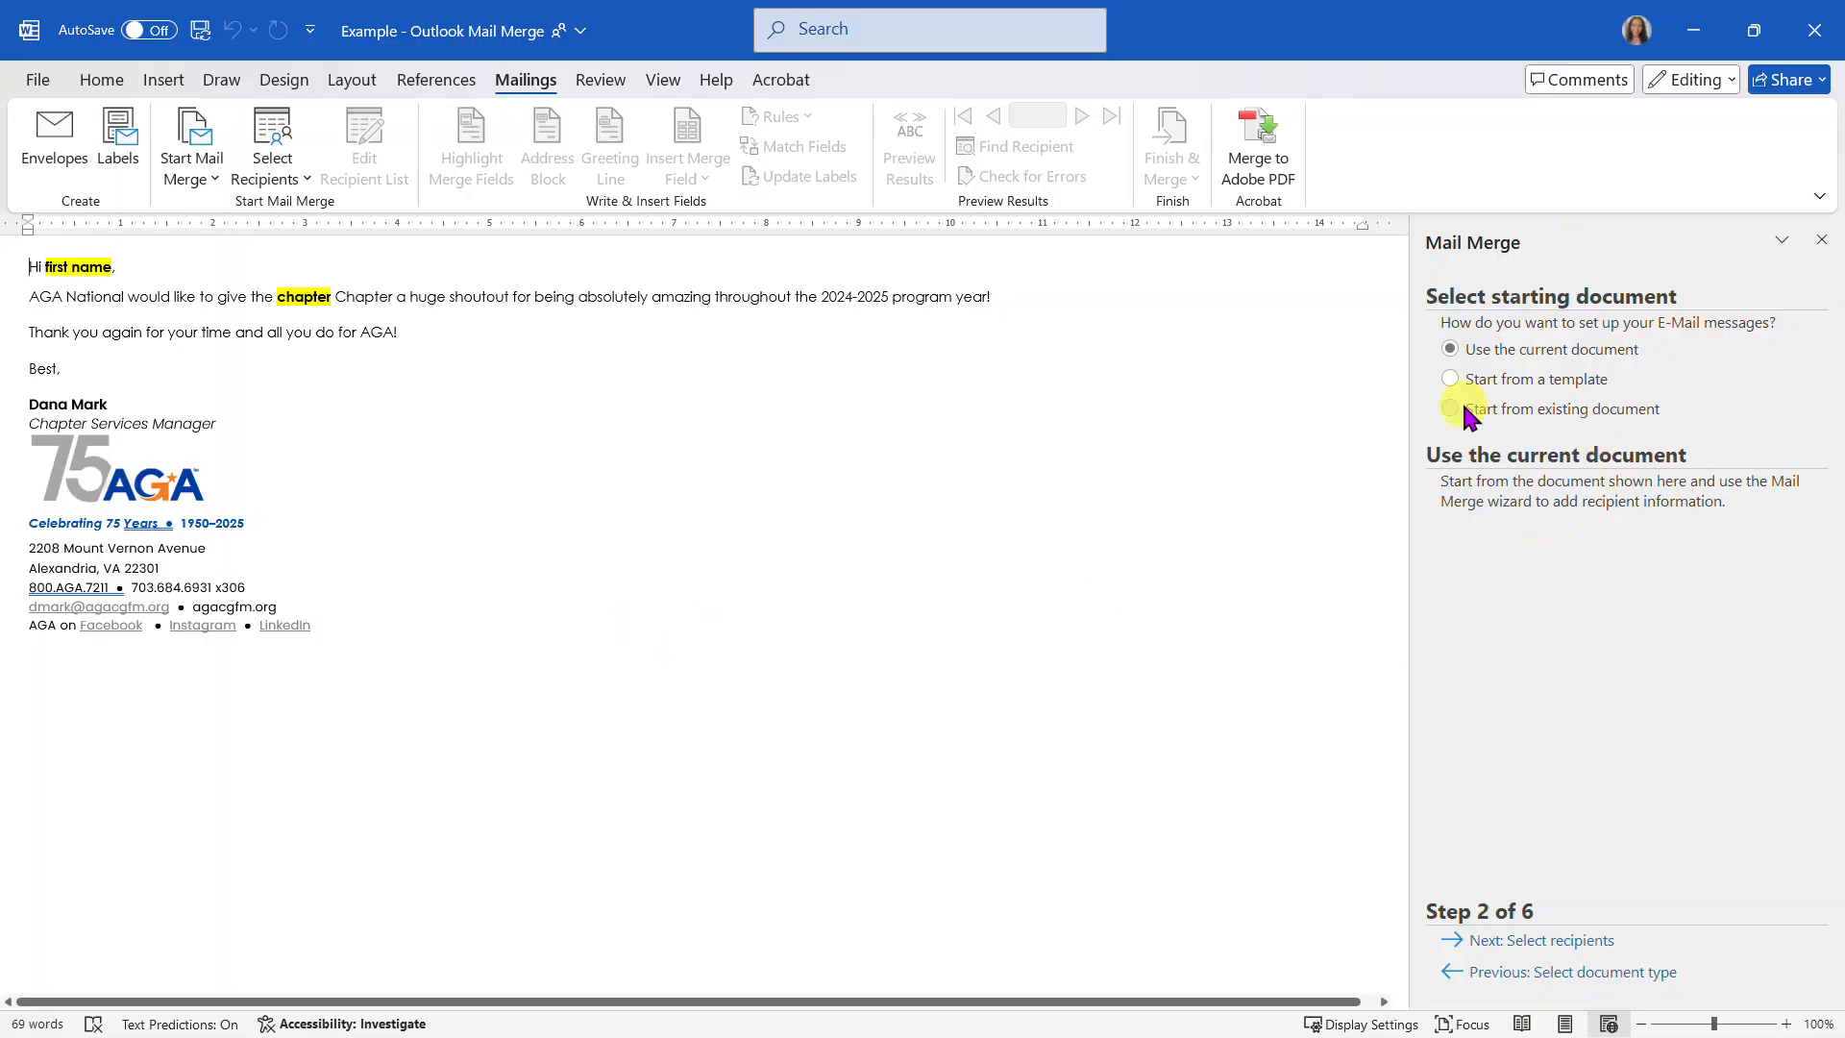
pyautogui.click(1557, 941)
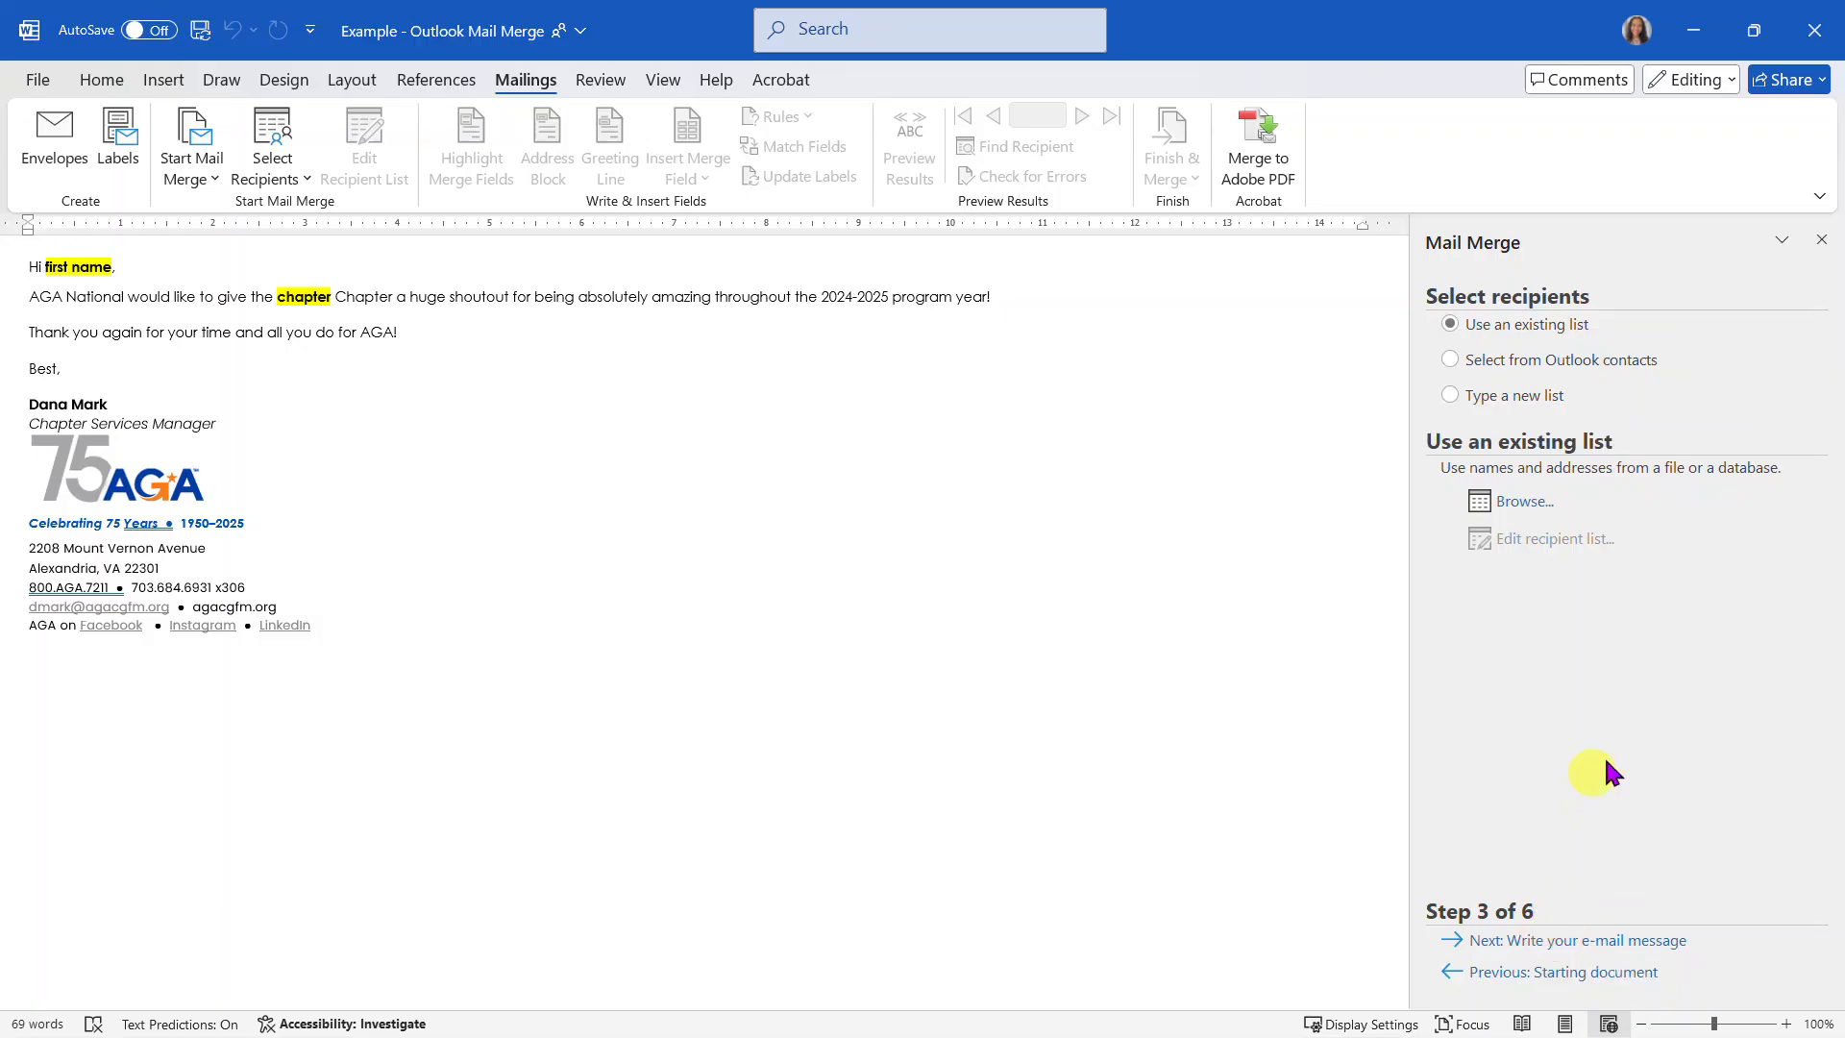
# Step: Load the Excel workbook "Example - Outlook Mail Merge" from the Mail Merge folder as the existing recipient list
pyautogui.click(1536, 504)
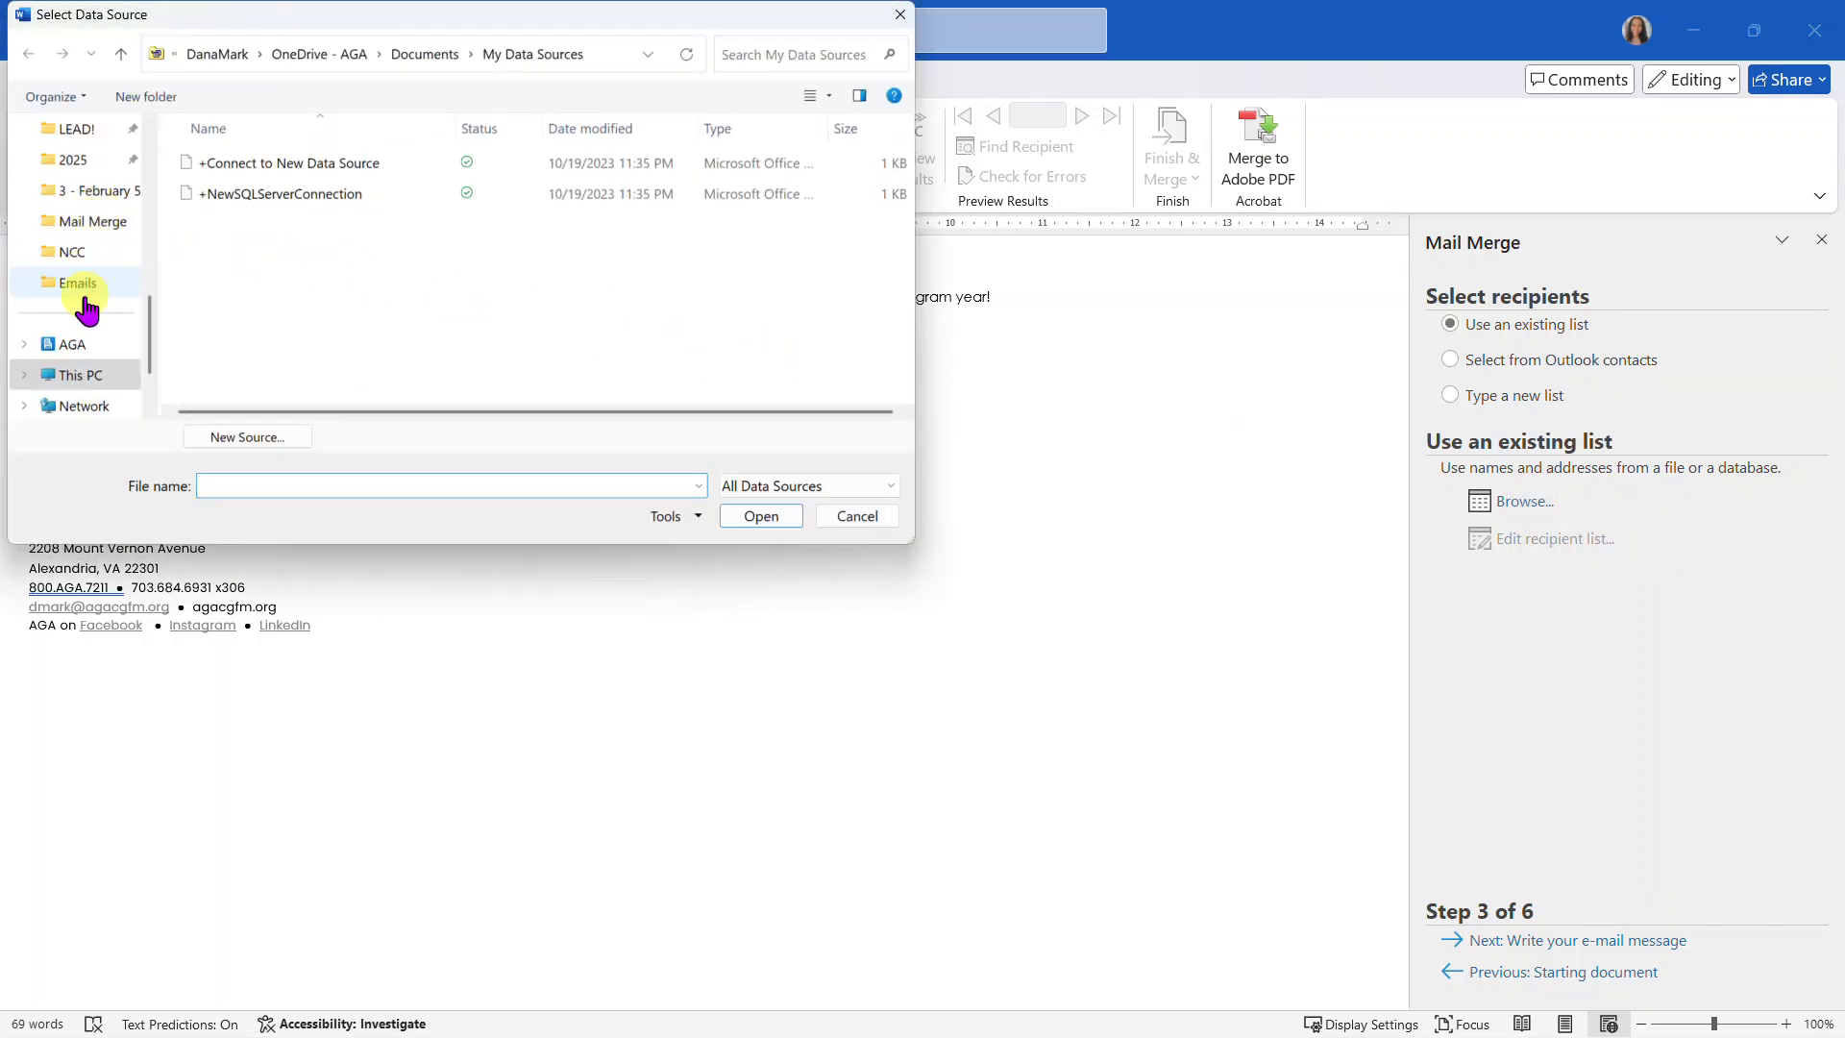
pyautogui.click(80, 290)
pyautogui.click(77, 222)
pyautogui.click(278, 230)
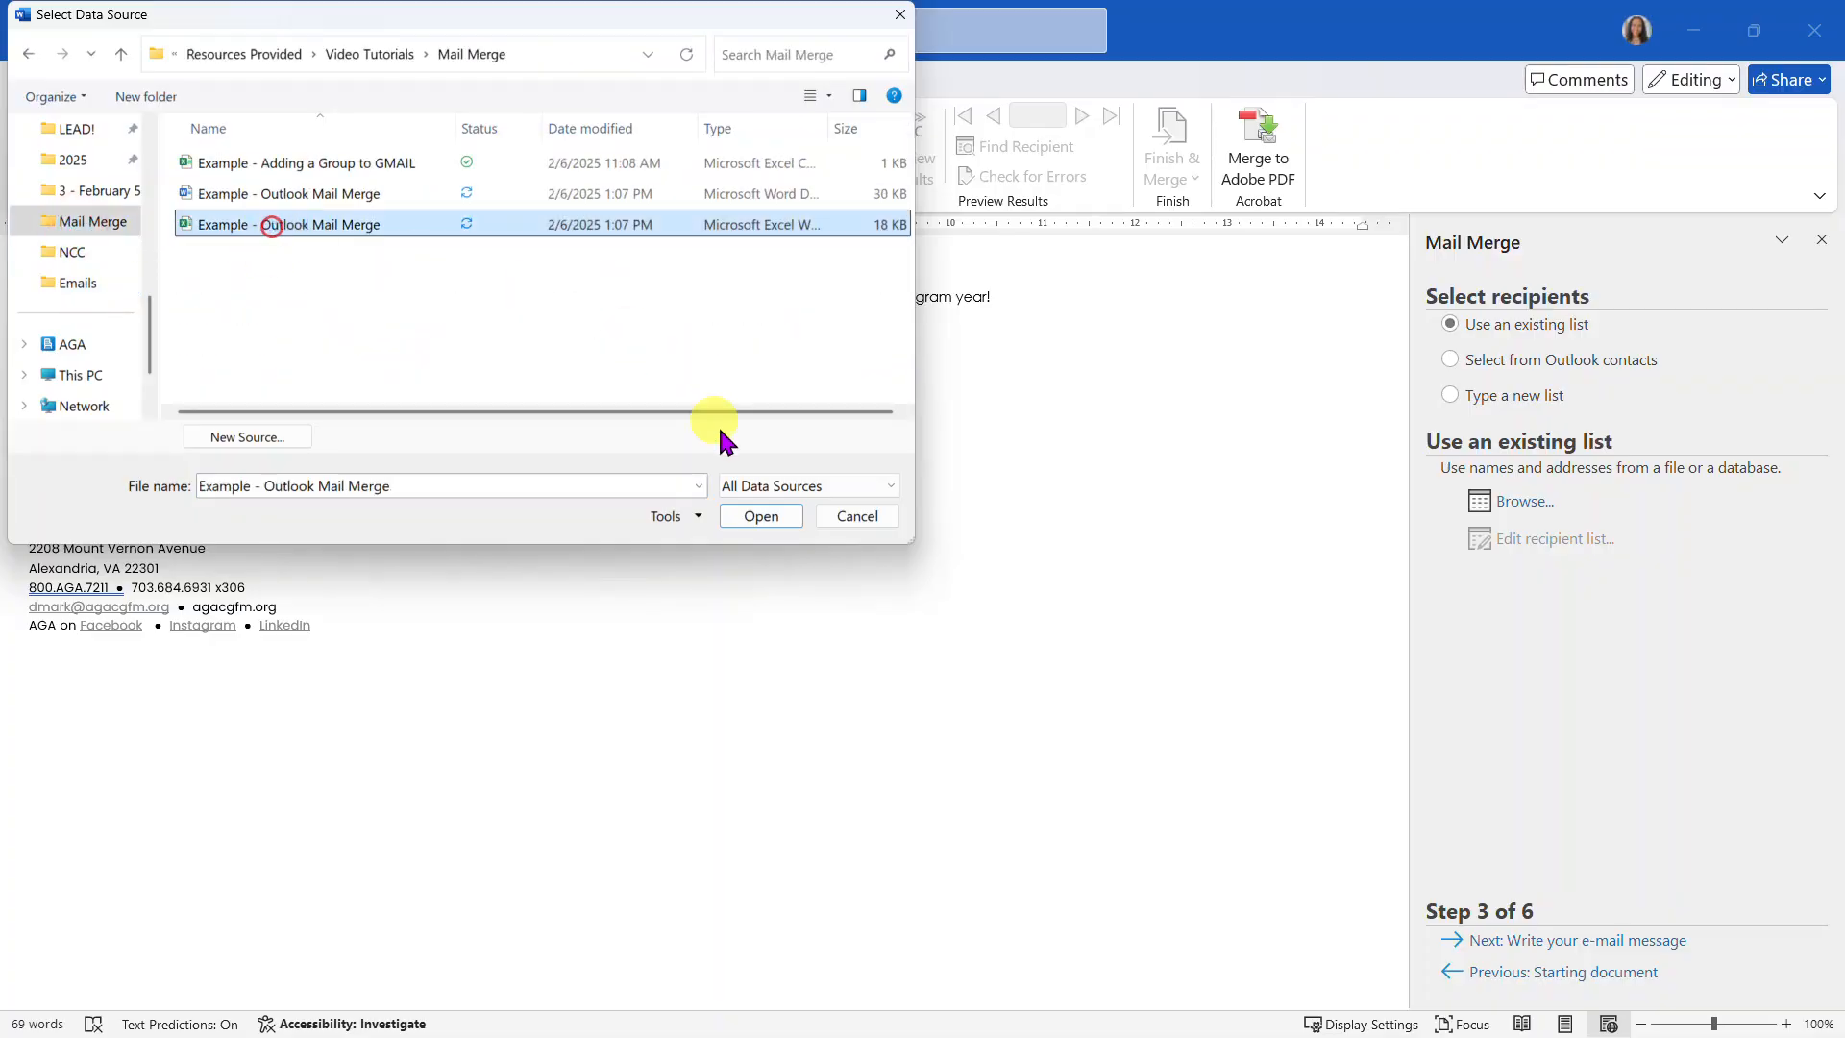
pyautogui.click(764, 517)
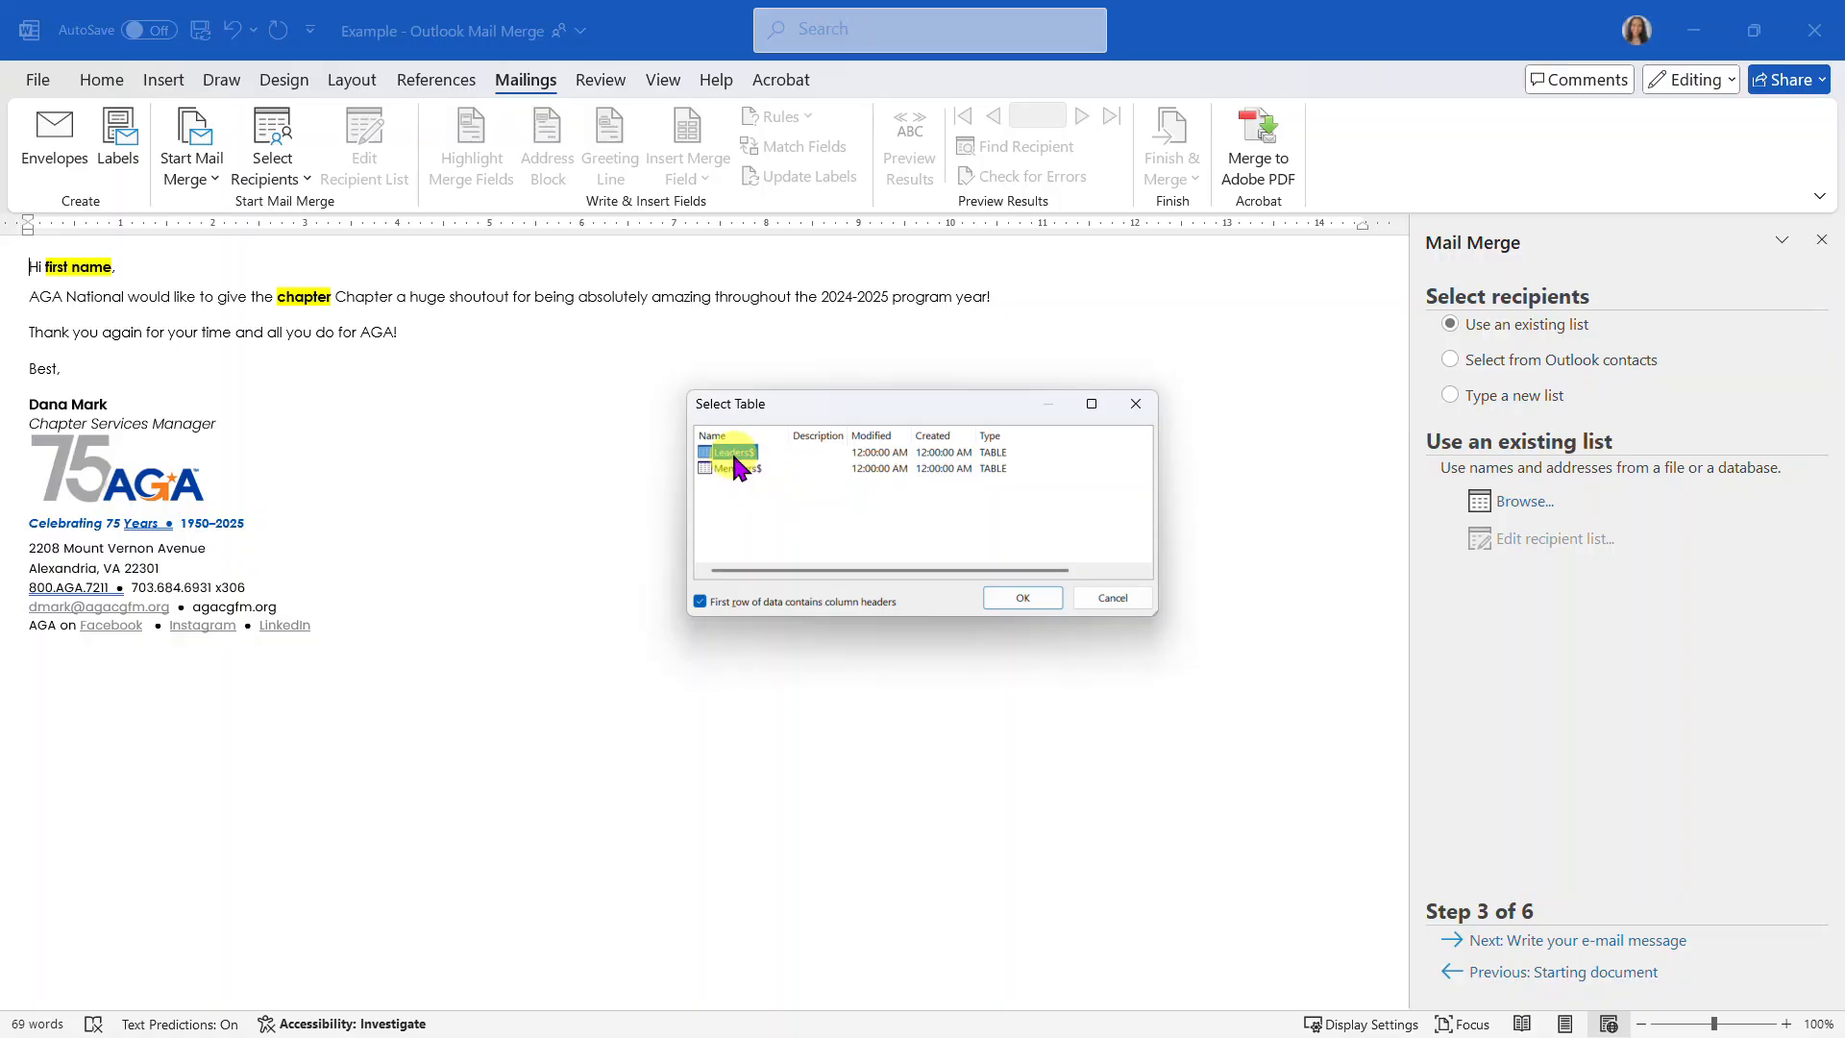
# Step: Use the Leaders$ table with its first row as column headers, enlarge the recipients dialog, and accept the list
pyautogui.click(1020, 599)
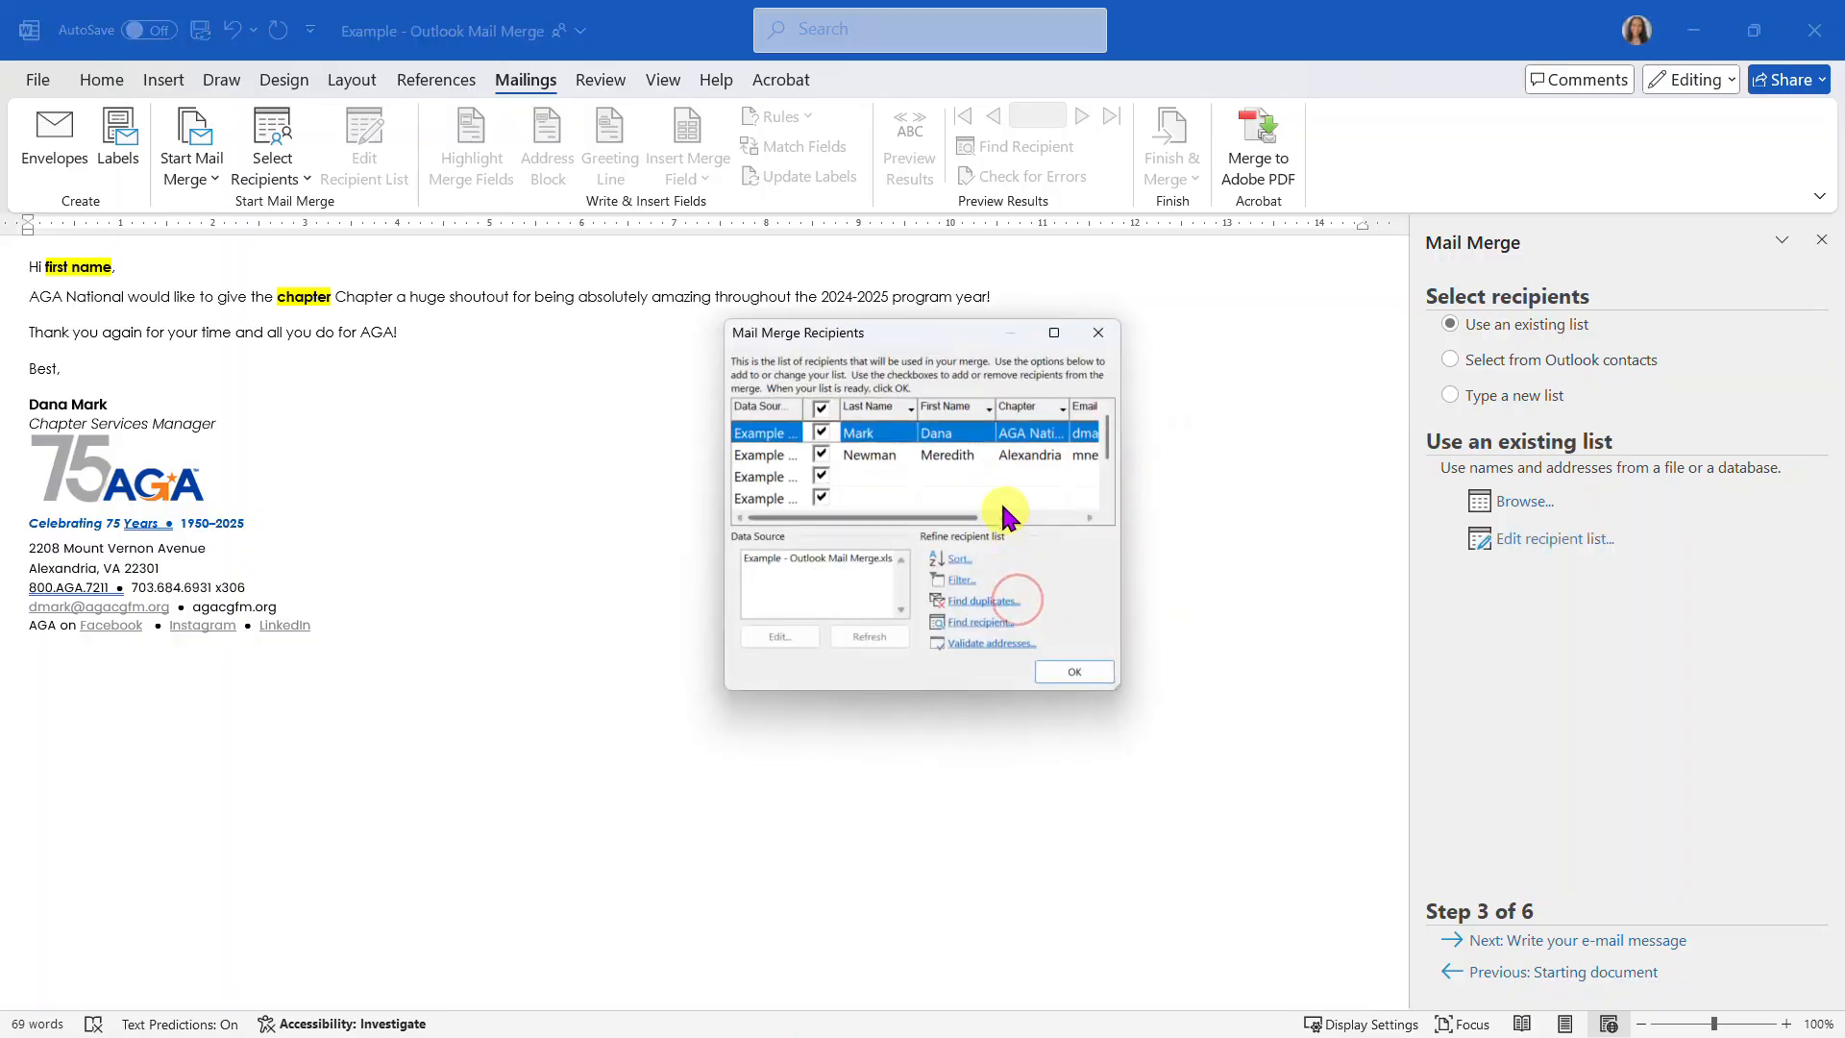
pyautogui.moveTo(1119, 689); pyautogui.dragTo(1244, 828)
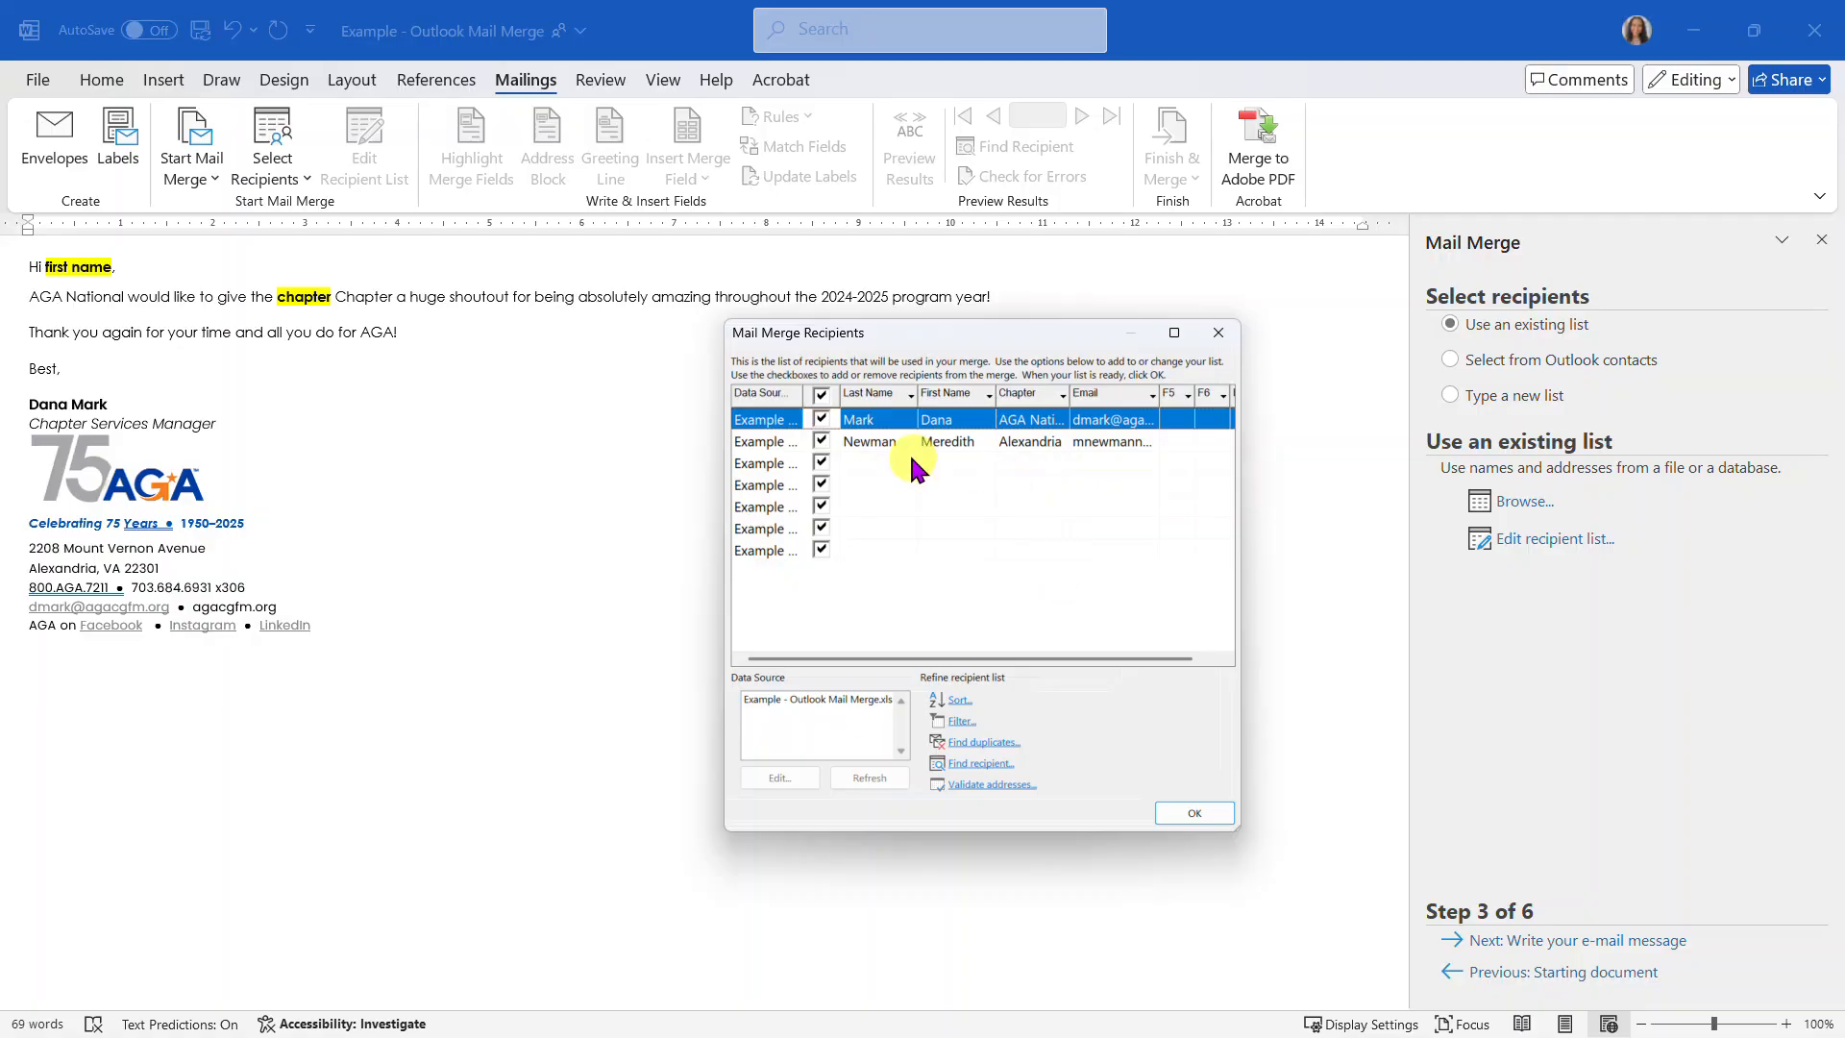
pyautogui.click(1194, 813)
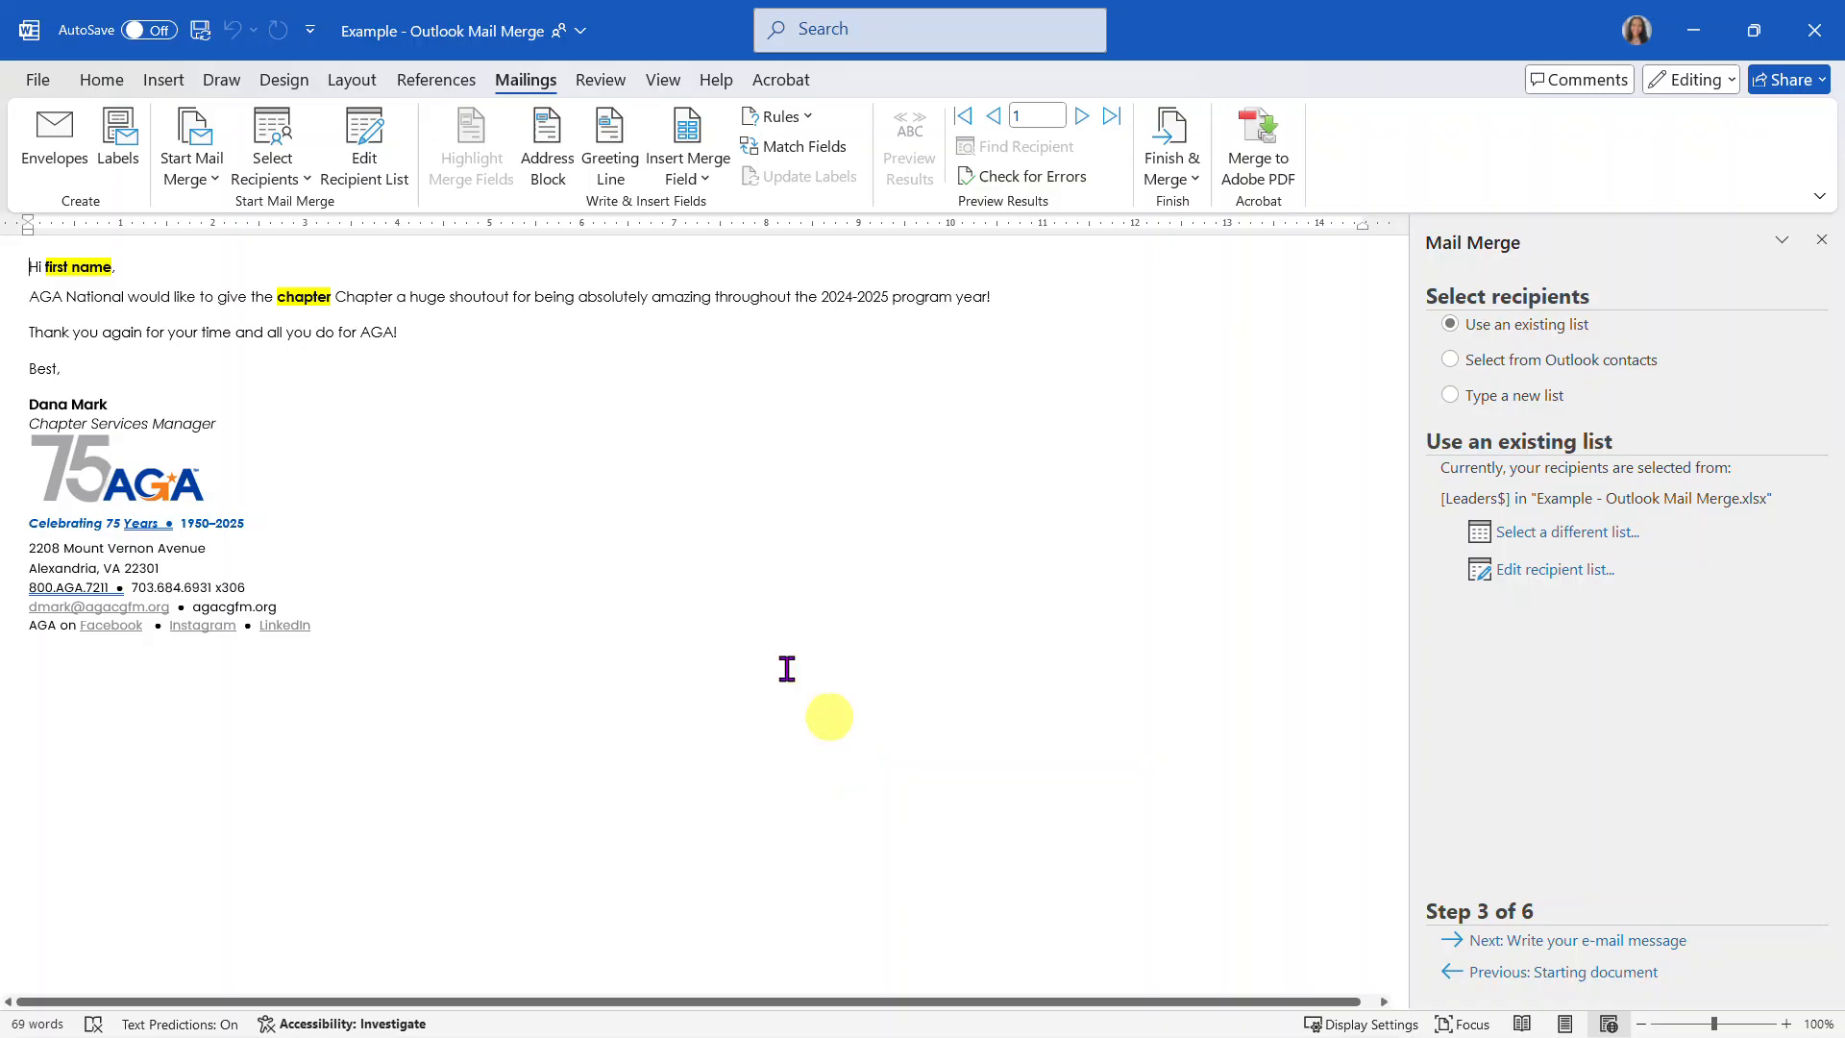
# Step: Replace the "first name" placeholder in the greeting with the First_Name merge field
pyautogui.moveTo(31, 272); pyautogui.dragTo(122, 263)
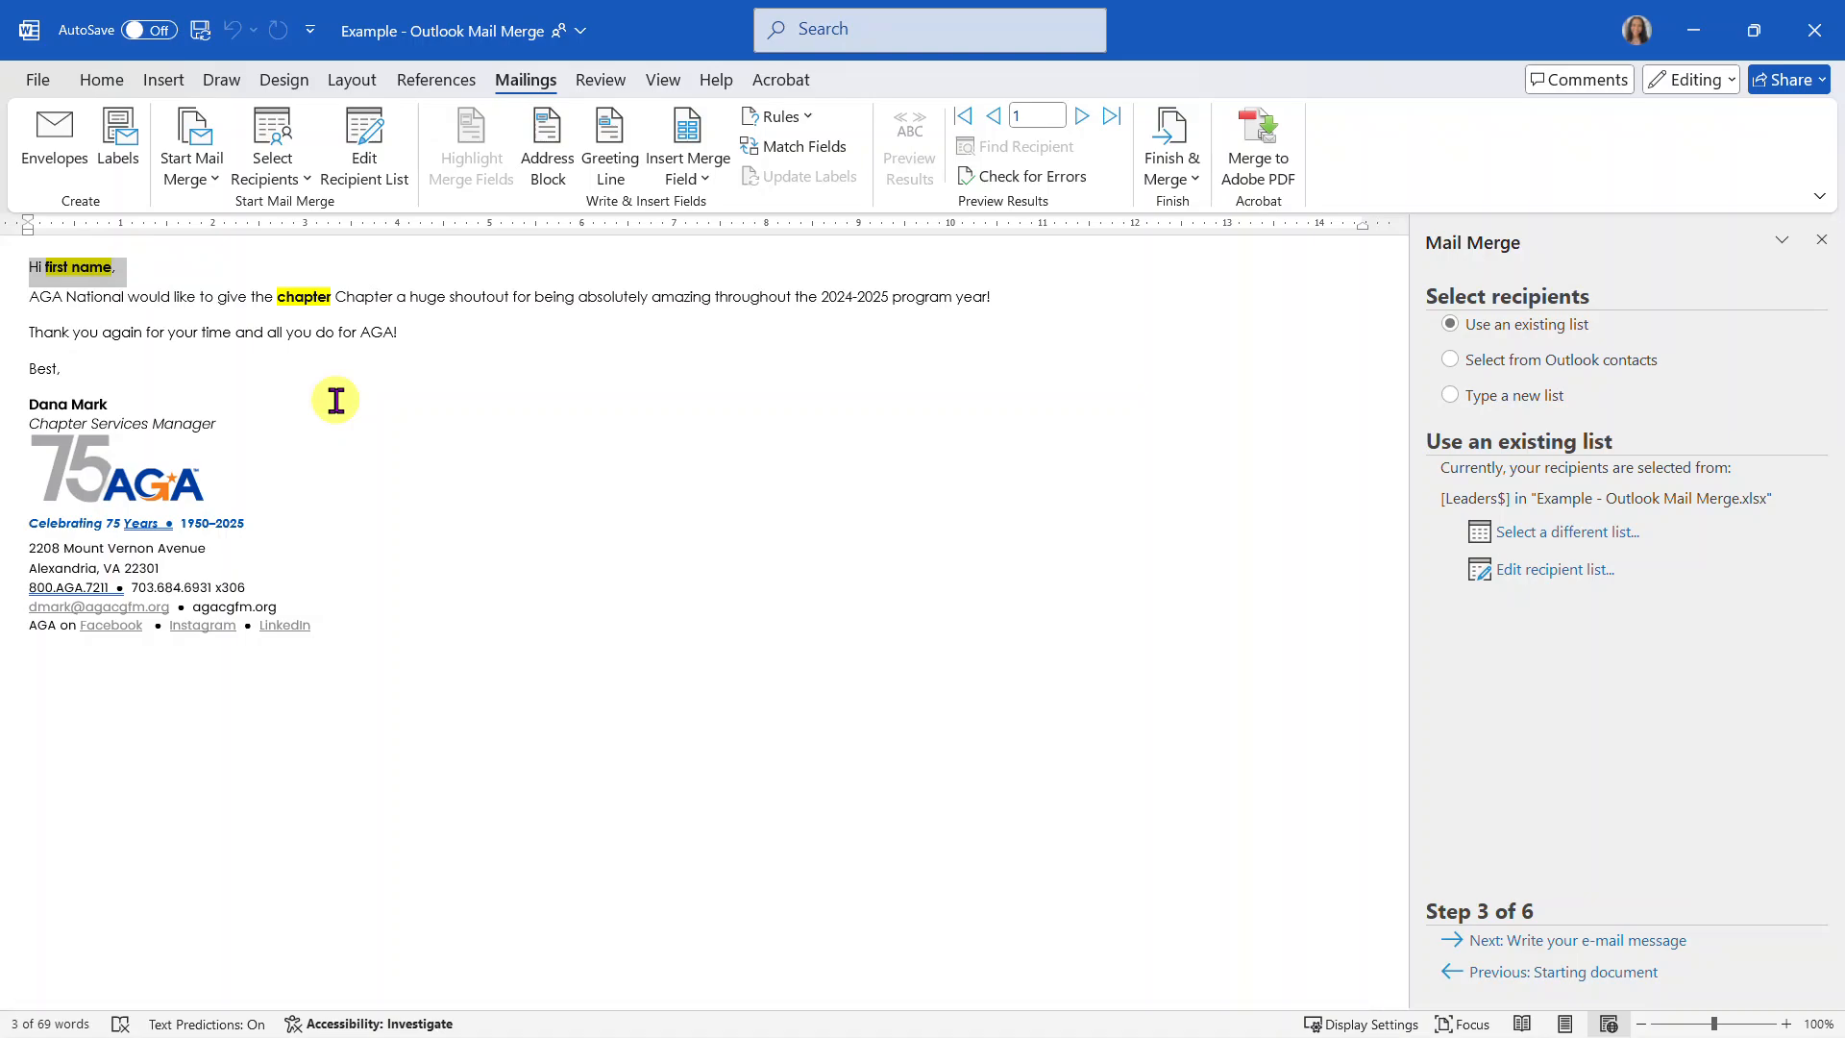
pyautogui.click(355, 334)
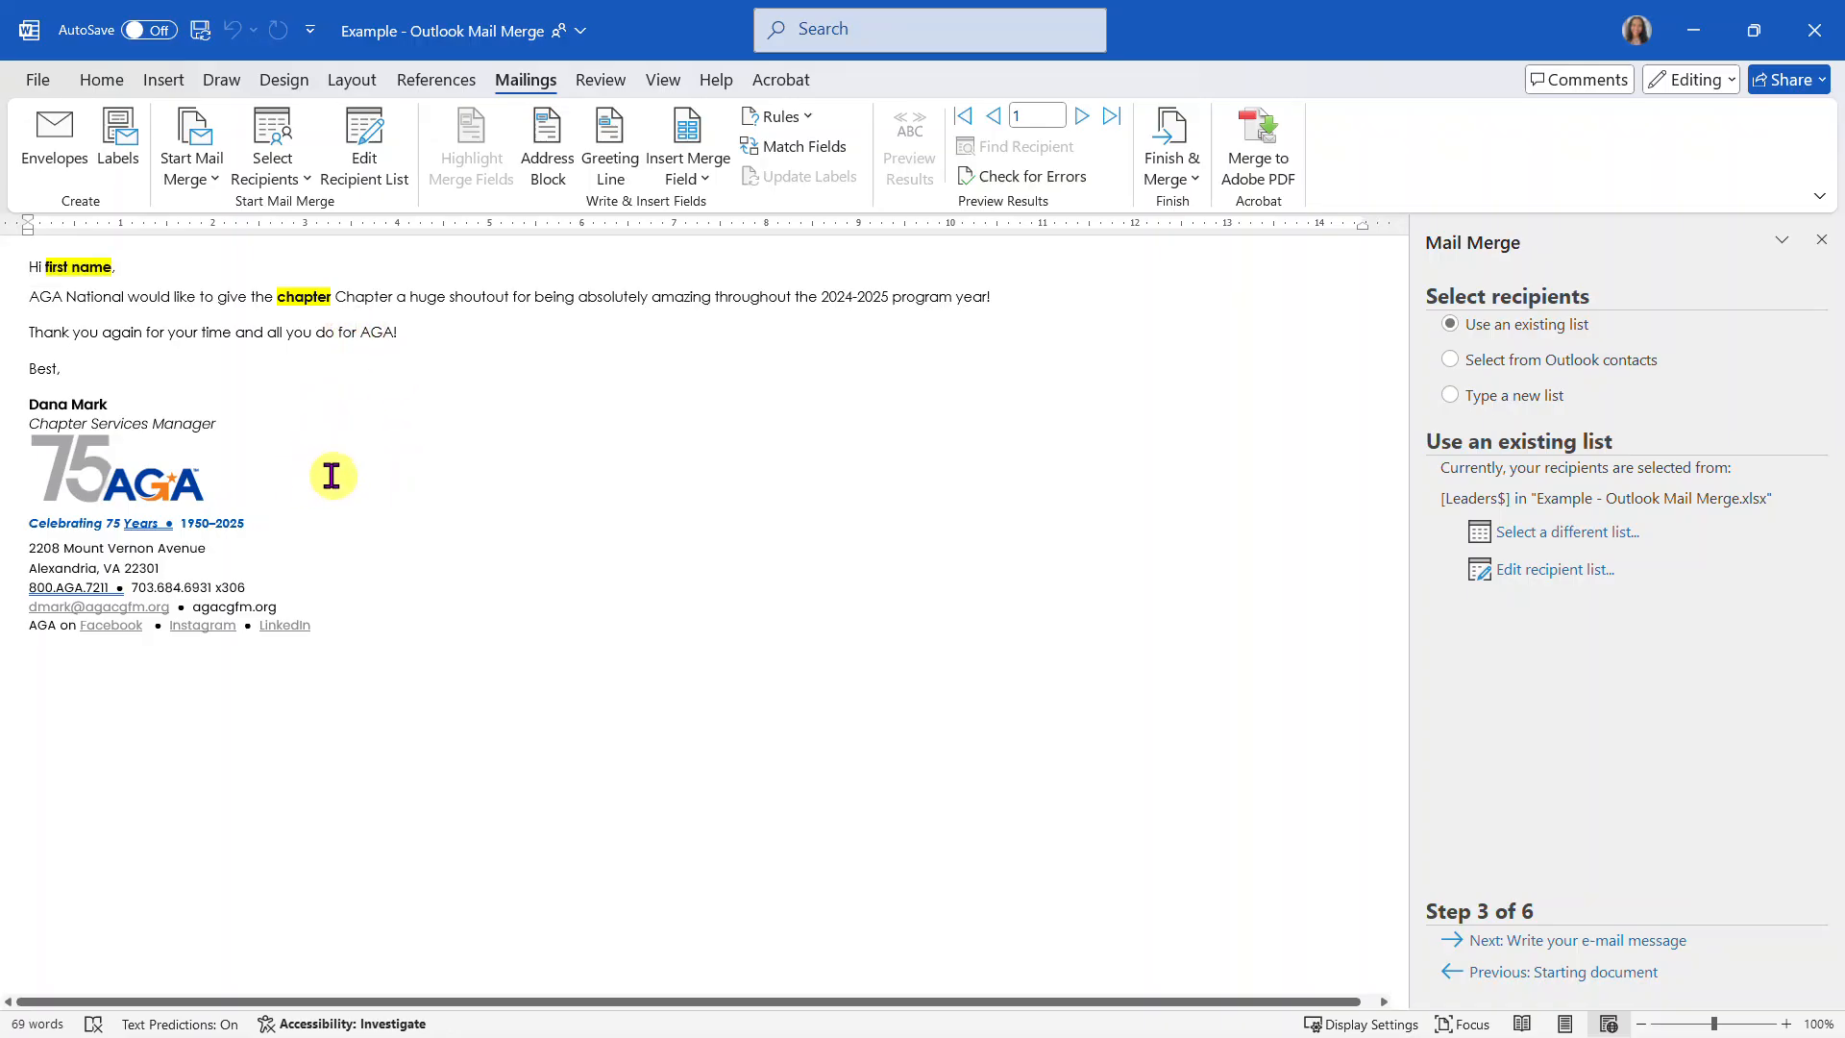
pyautogui.moveTo(46, 266); pyautogui.dragTo(112, 267)
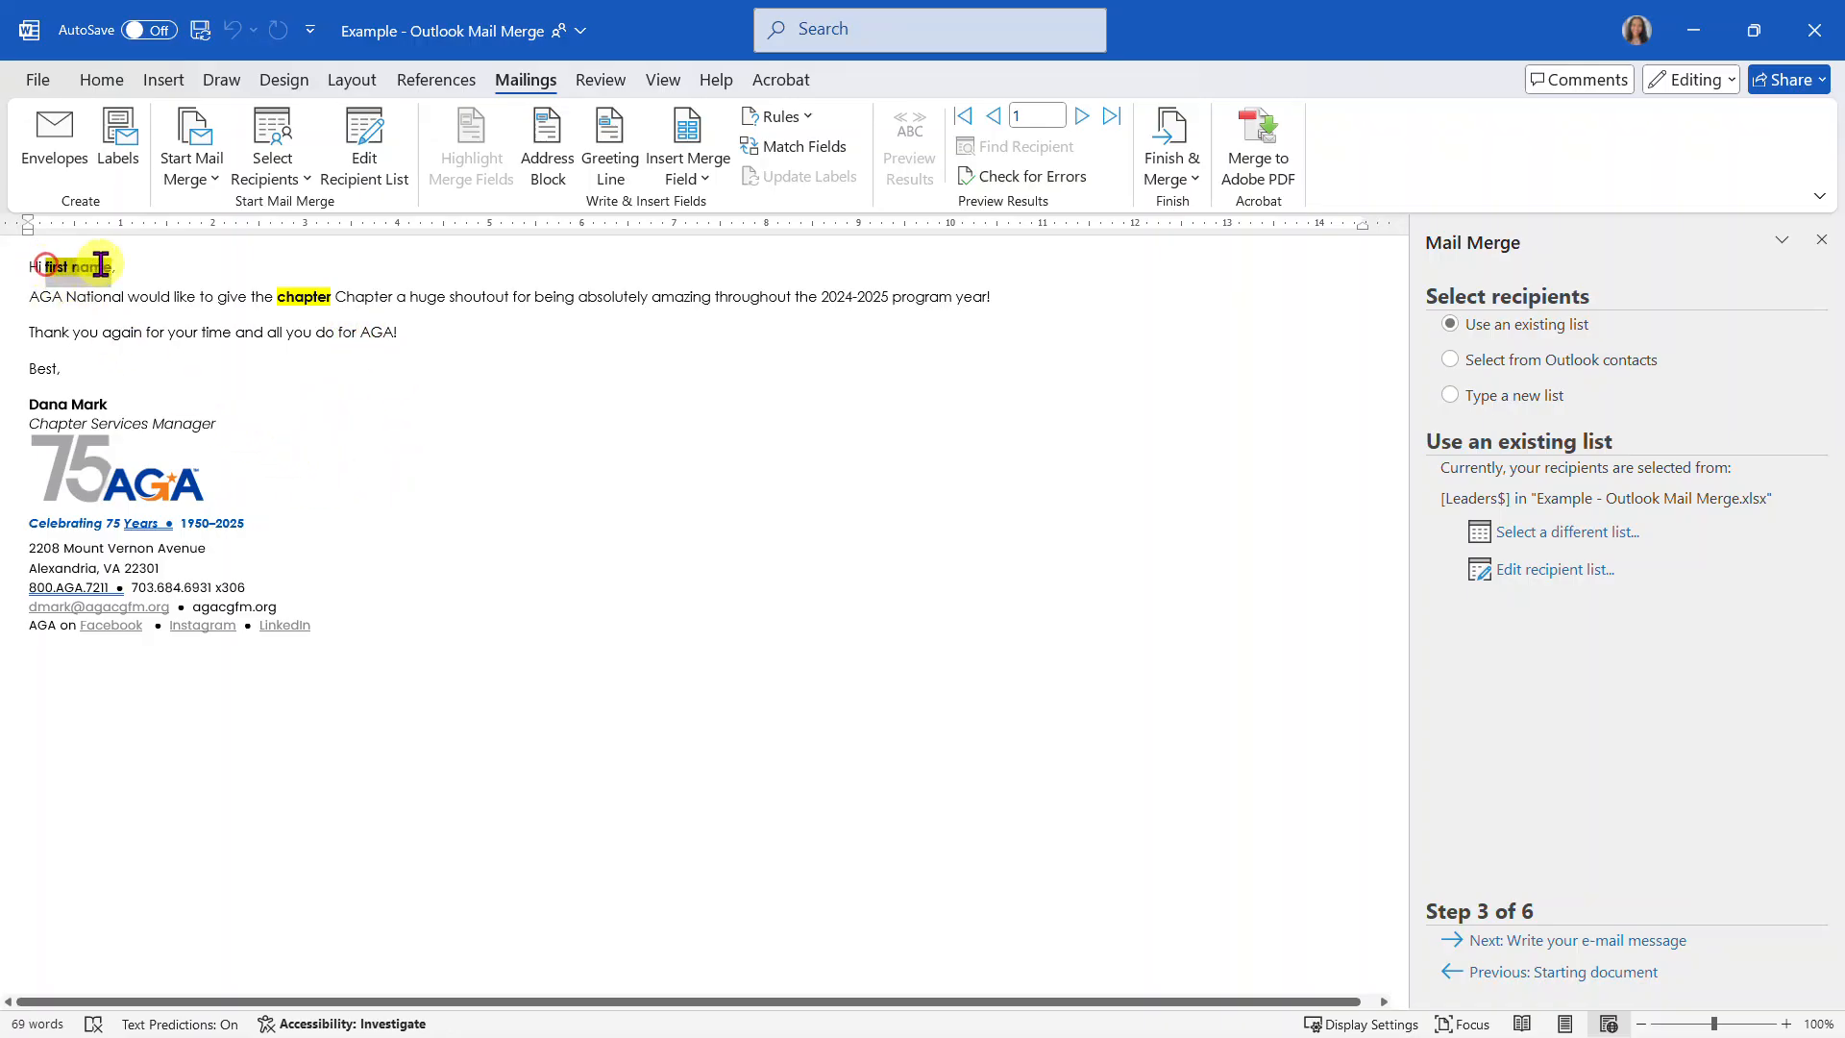
pyautogui.click(43, 264)
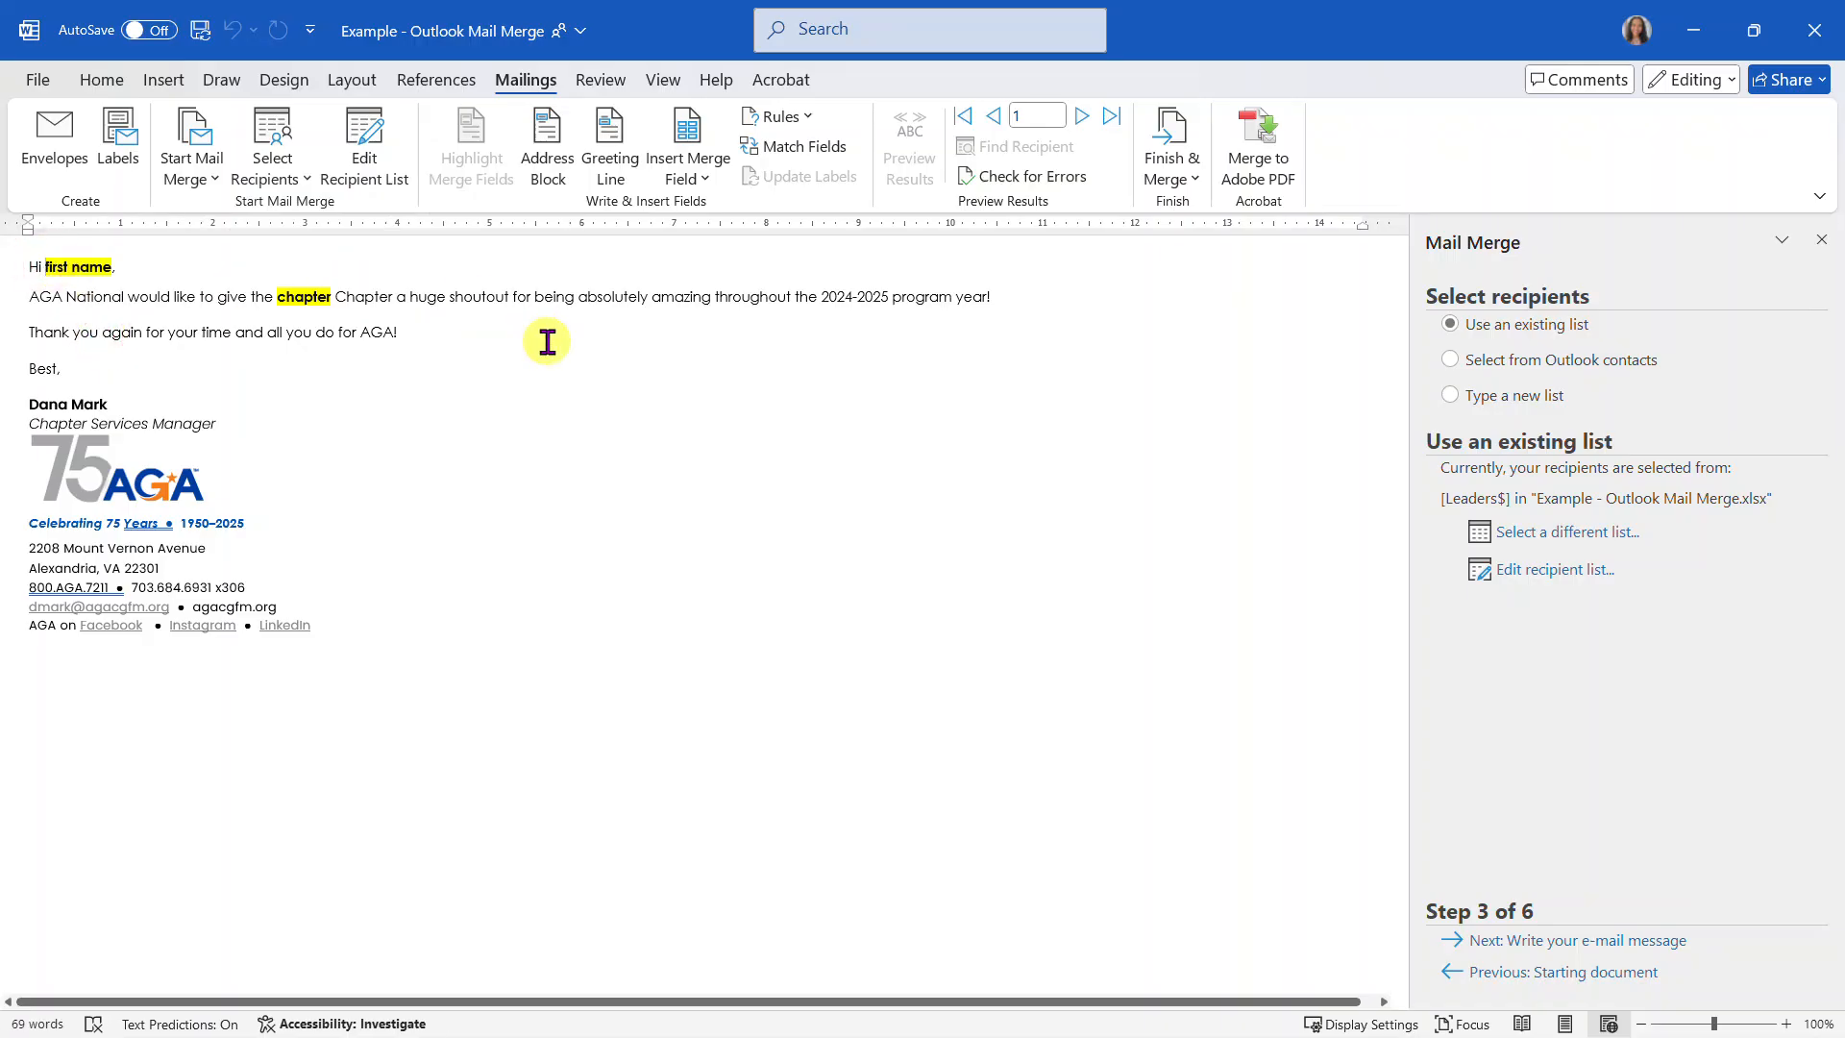
pyautogui.doubleClick(52, 266)
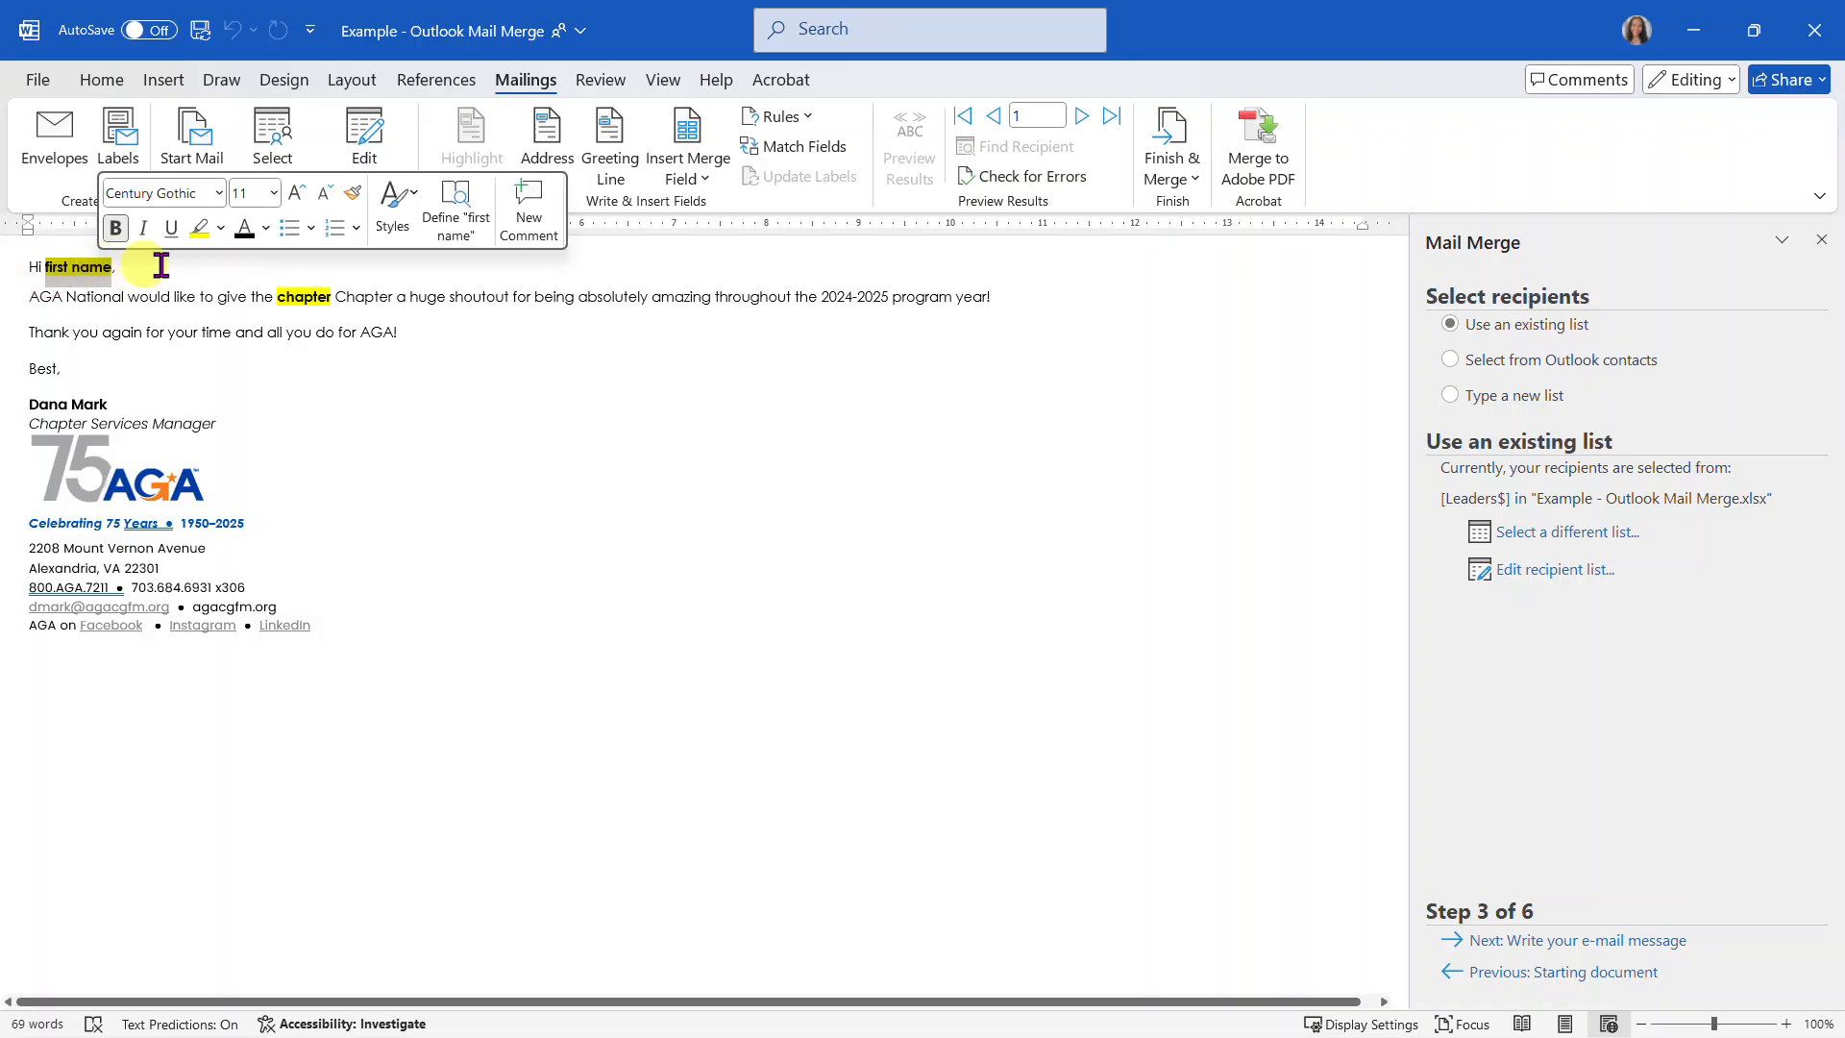
pyautogui.click(707, 179)
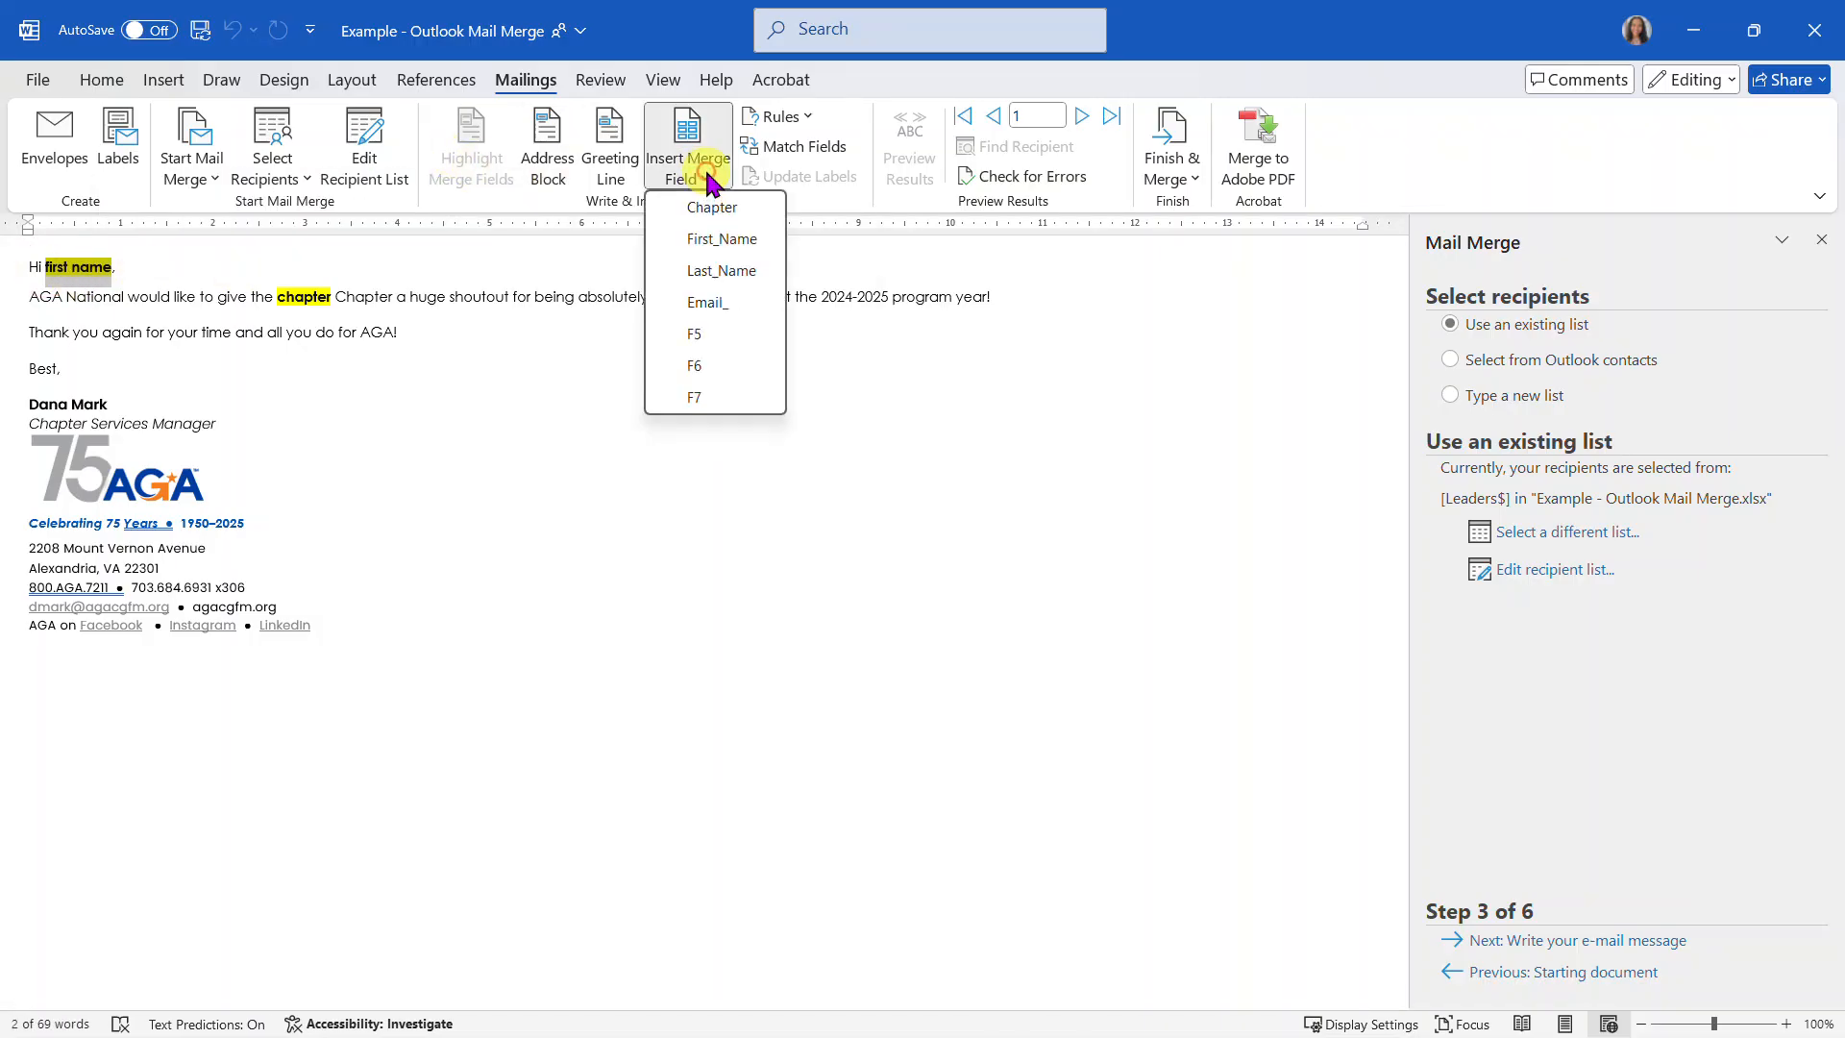
pyautogui.click(727, 240)
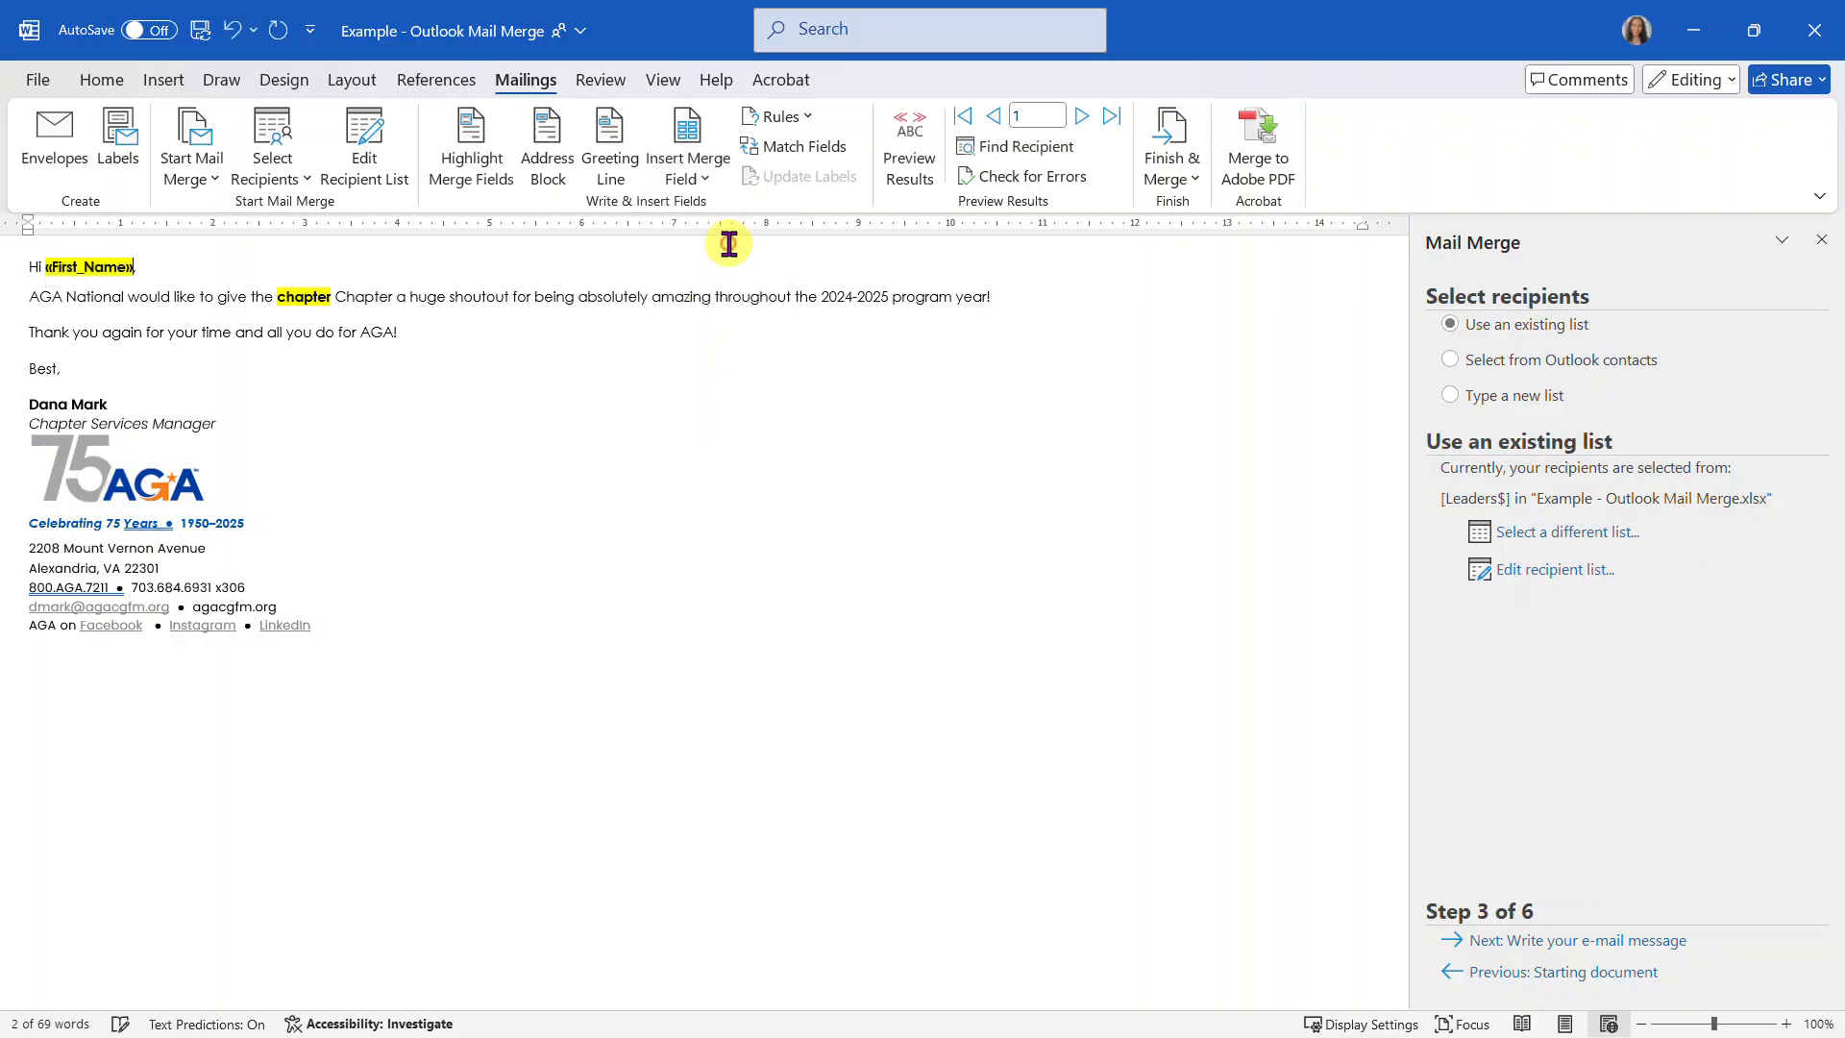
# Step: Replace the highlighted "chapter" placeholder in the first paragraph with the Chapter merge field
pyautogui.moveTo(651, 17); pyautogui.dragTo(889, 82)
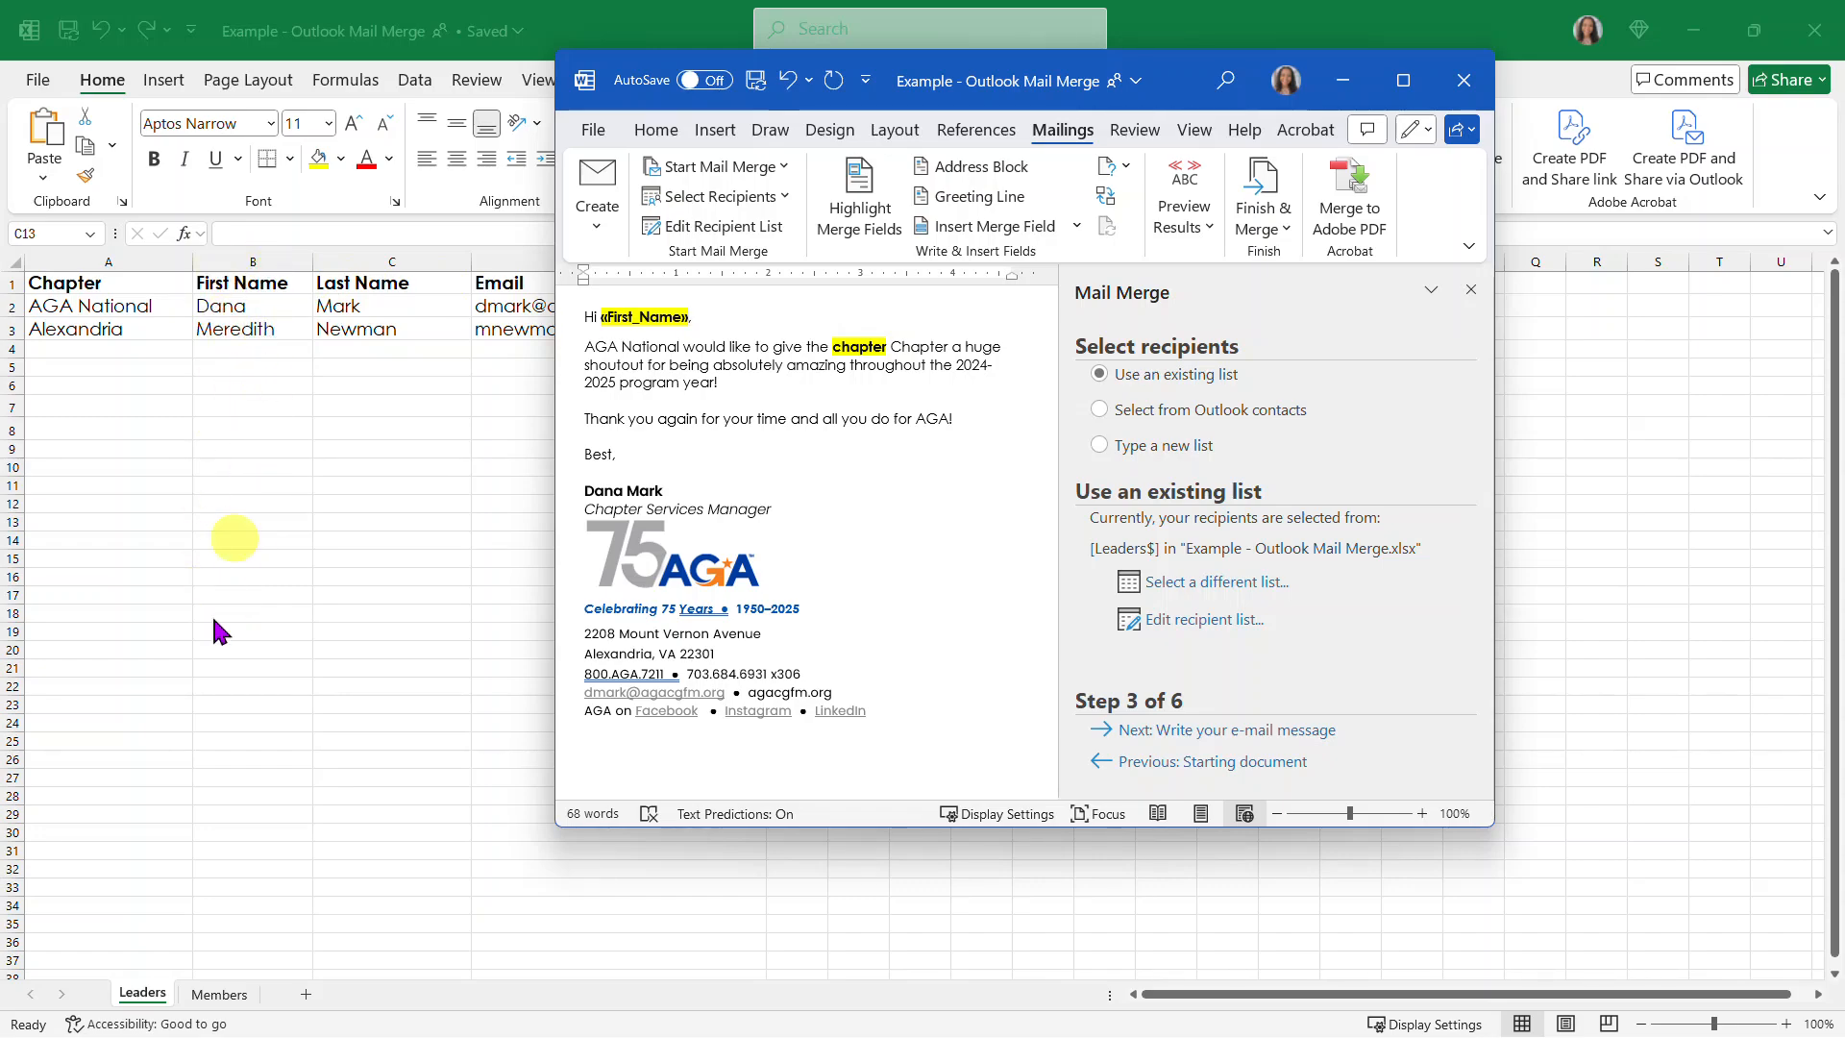
pyautogui.click(1403, 80)
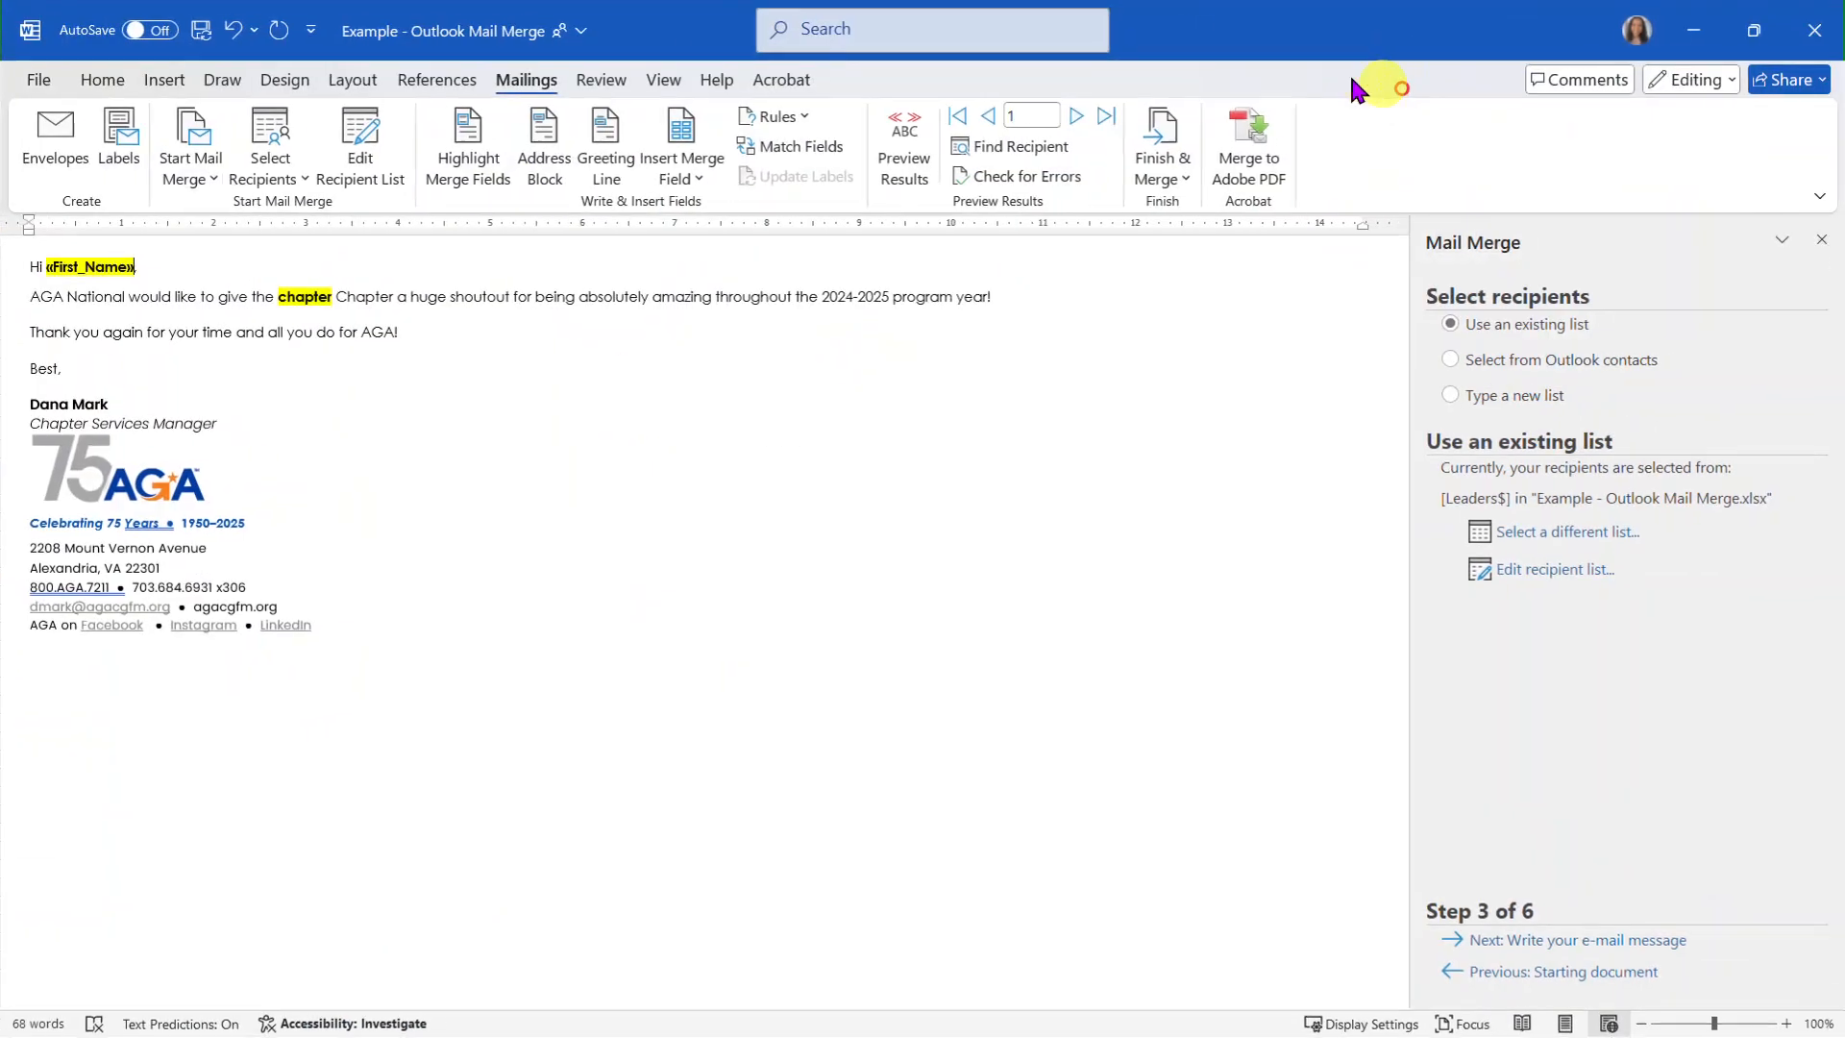
pyautogui.doubleClick(288, 298)
pyautogui.press('Delete')
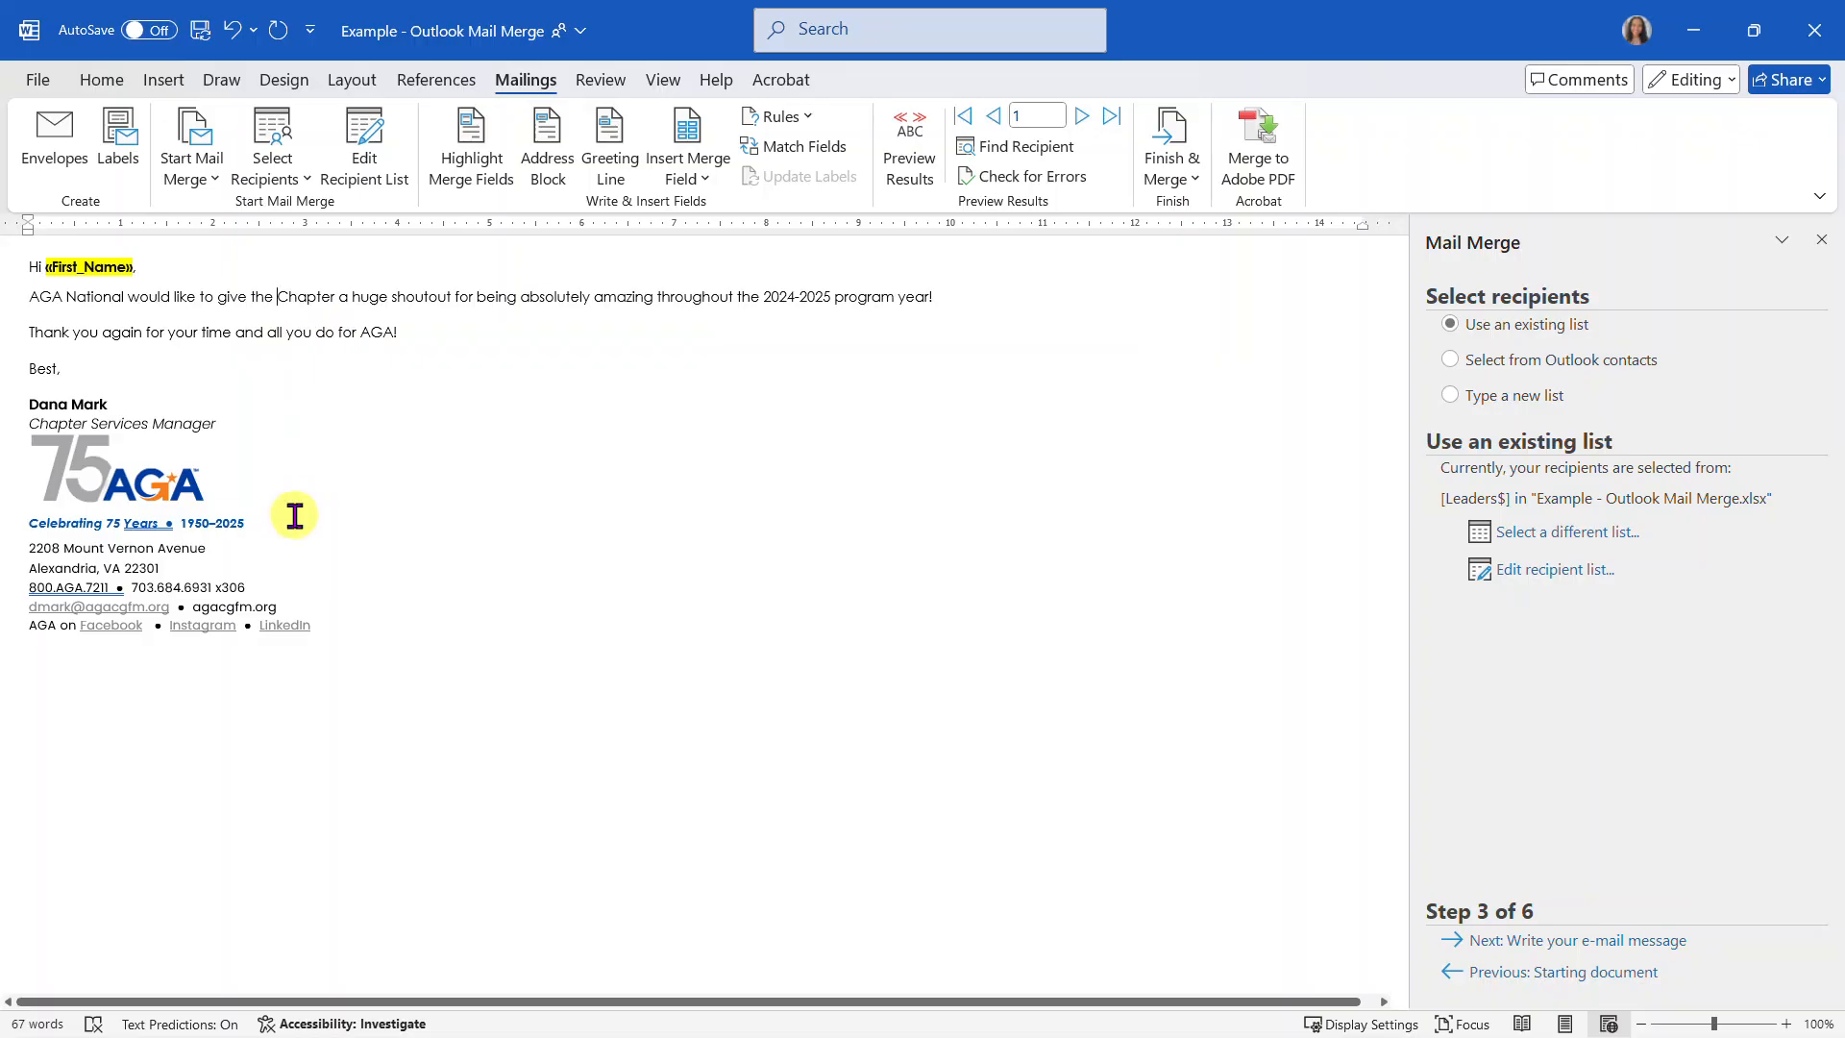
pyautogui.click(706, 189)
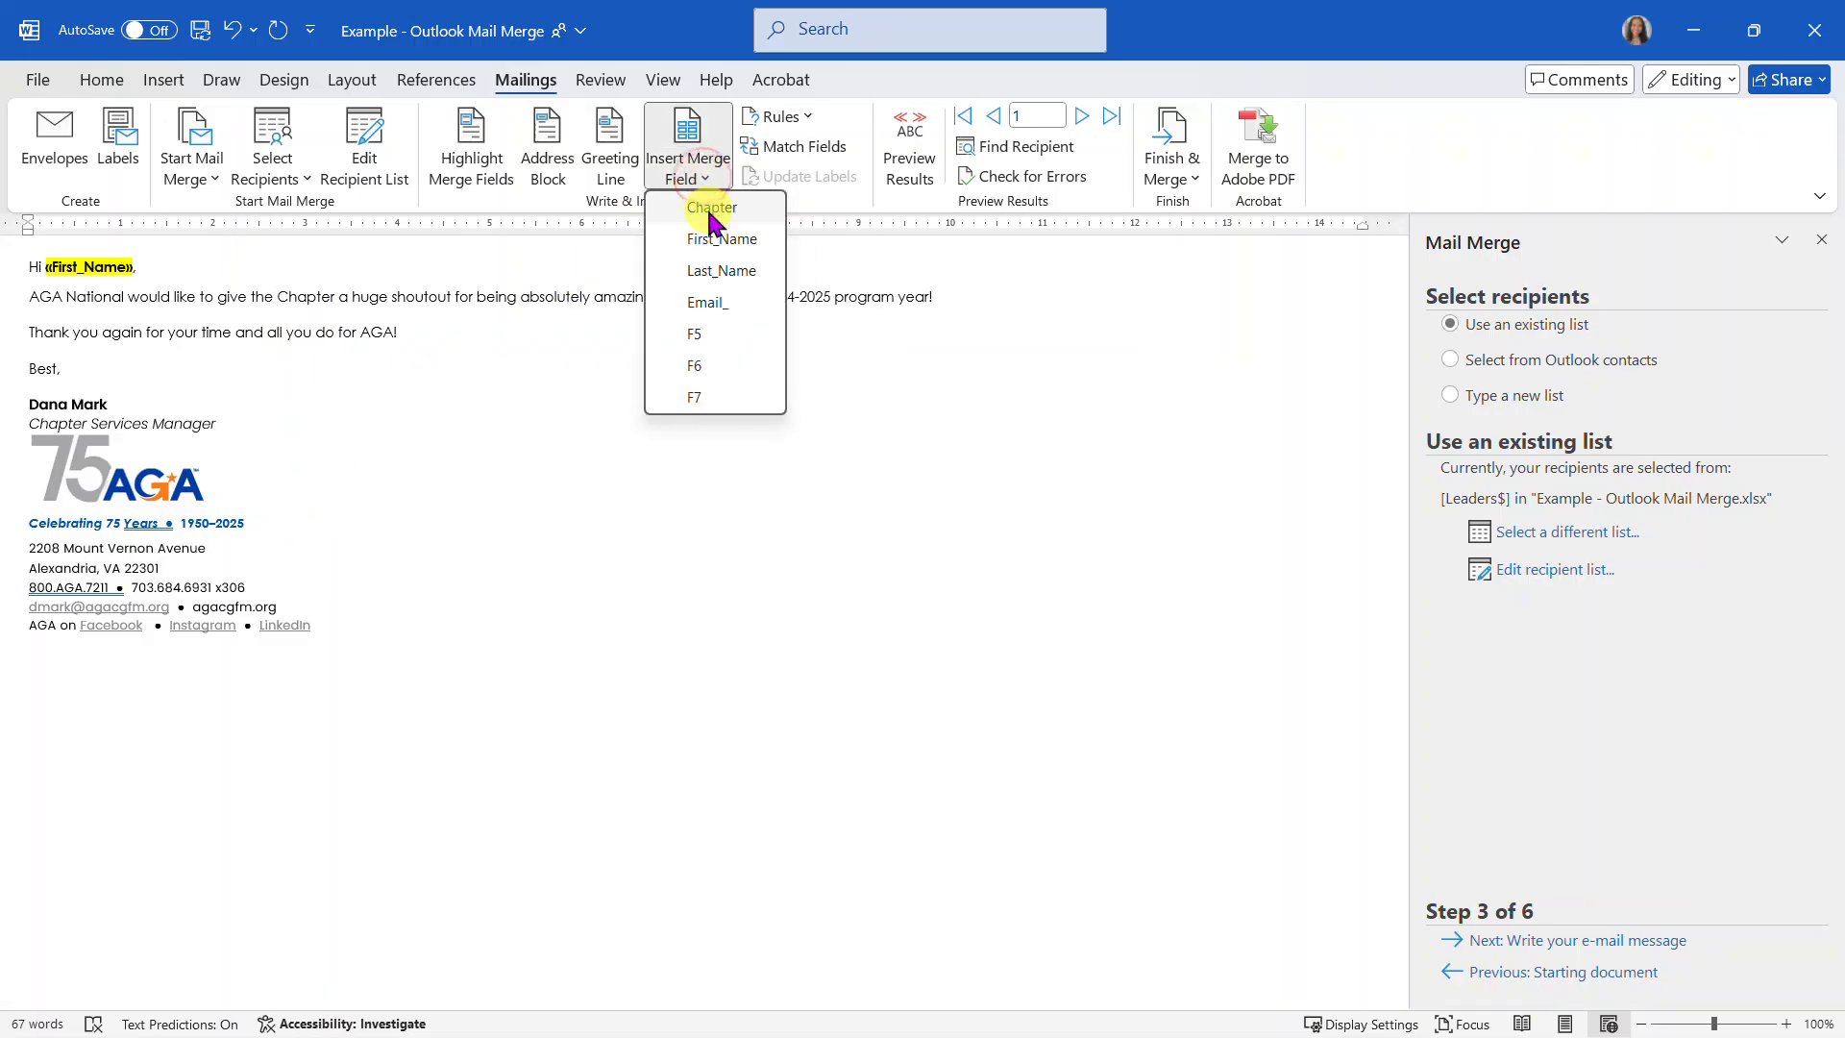
pyautogui.click(711, 223)
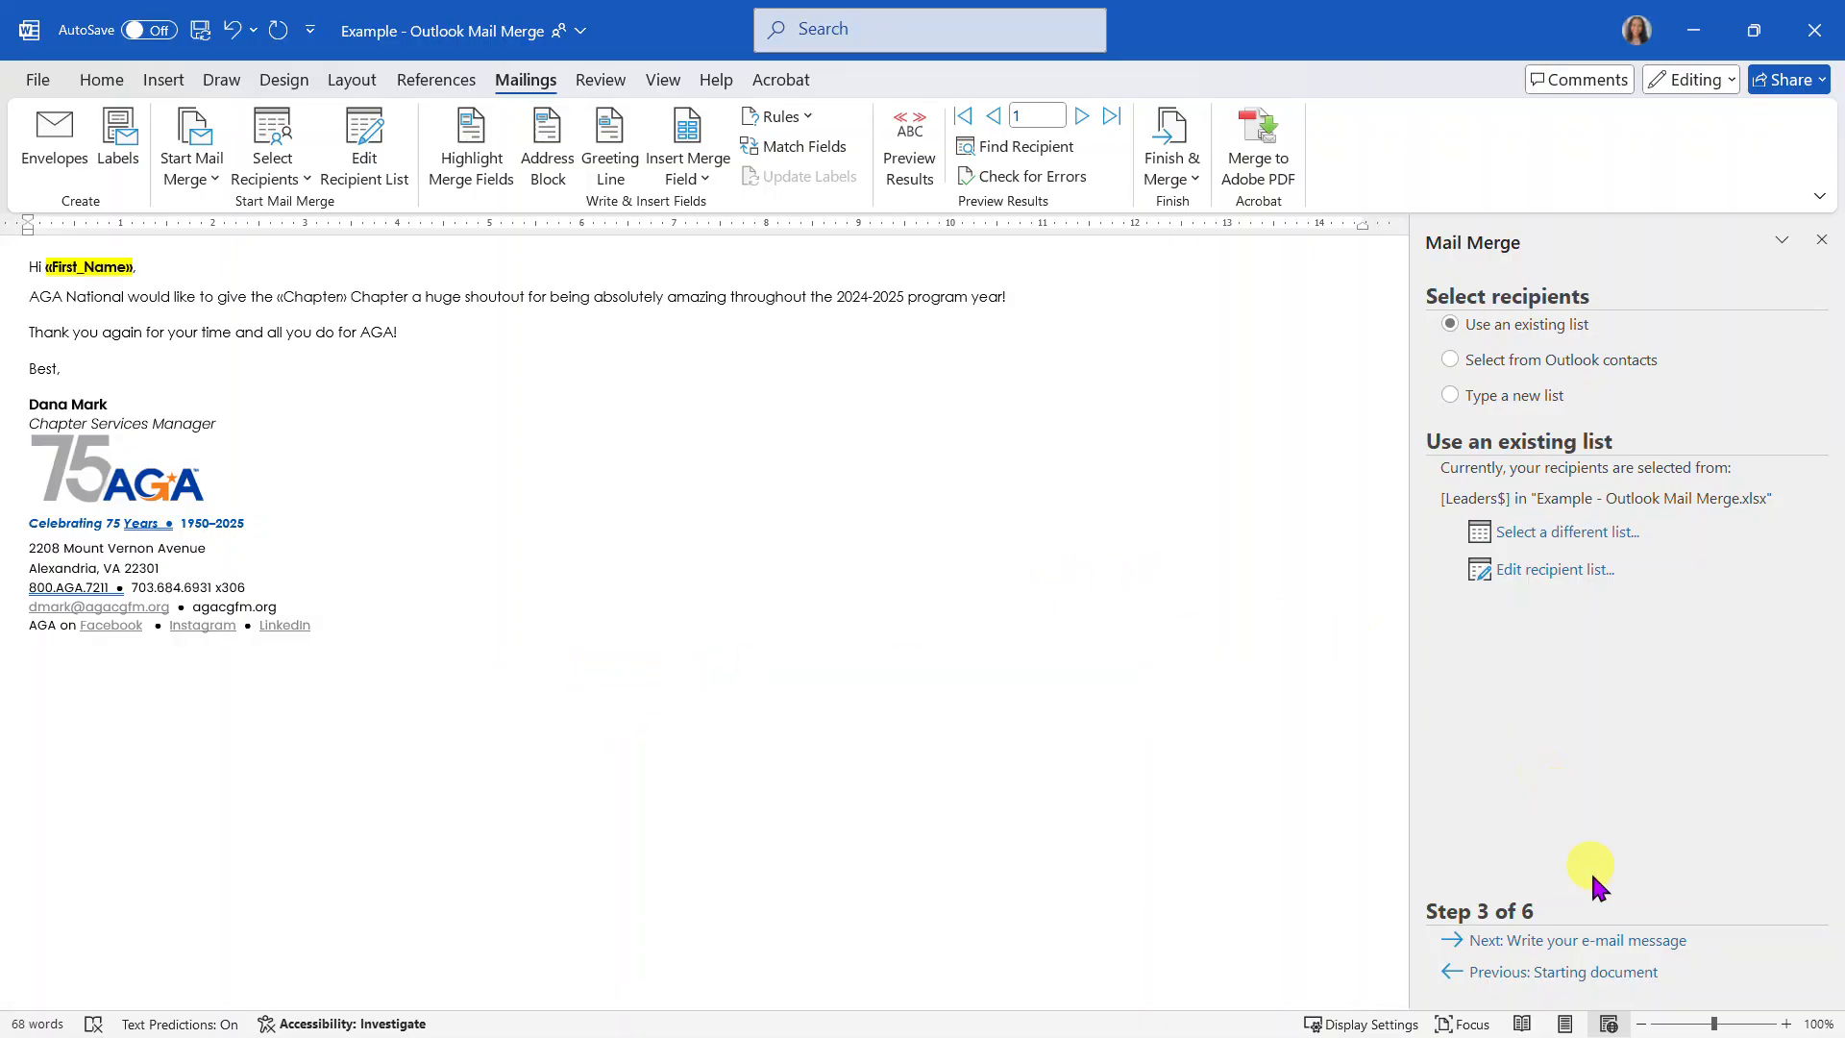
# Step: Advance the merge past the message-writing stage to preview the personalized e-mail for the first recipient
pyautogui.click(1604, 944)
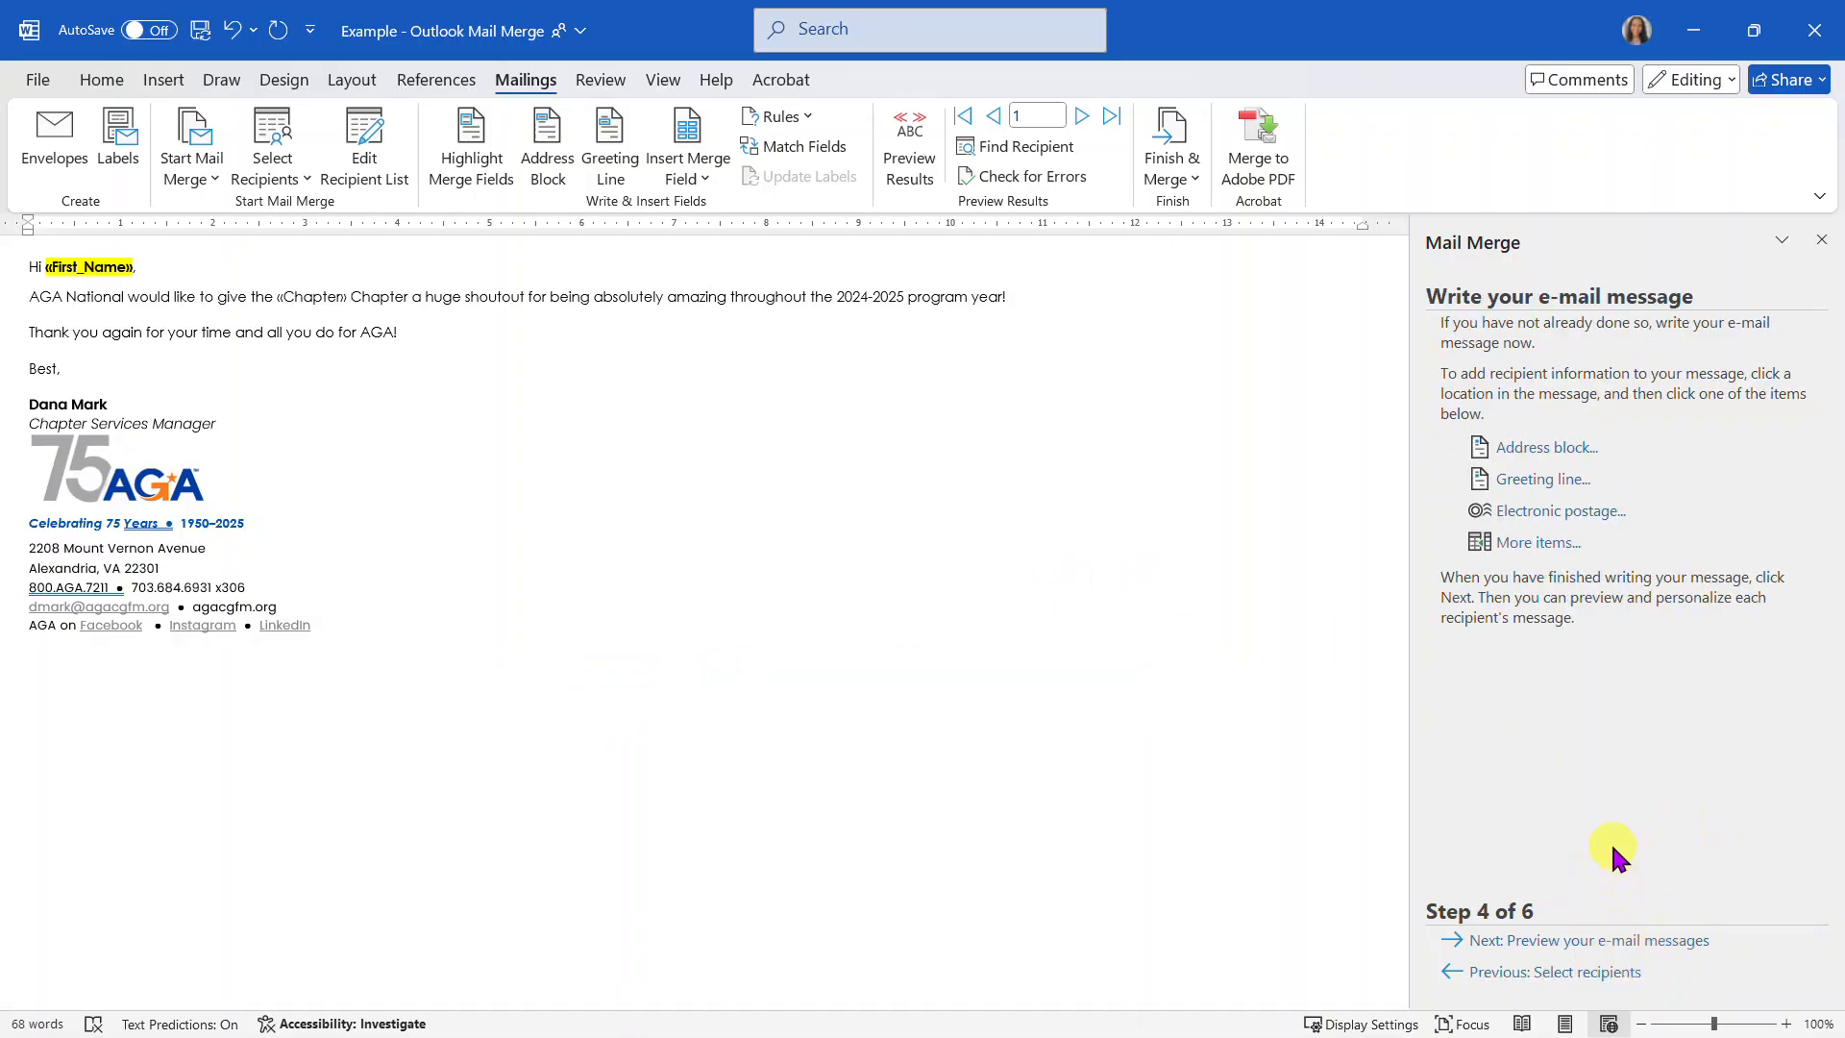
pyautogui.click(1634, 944)
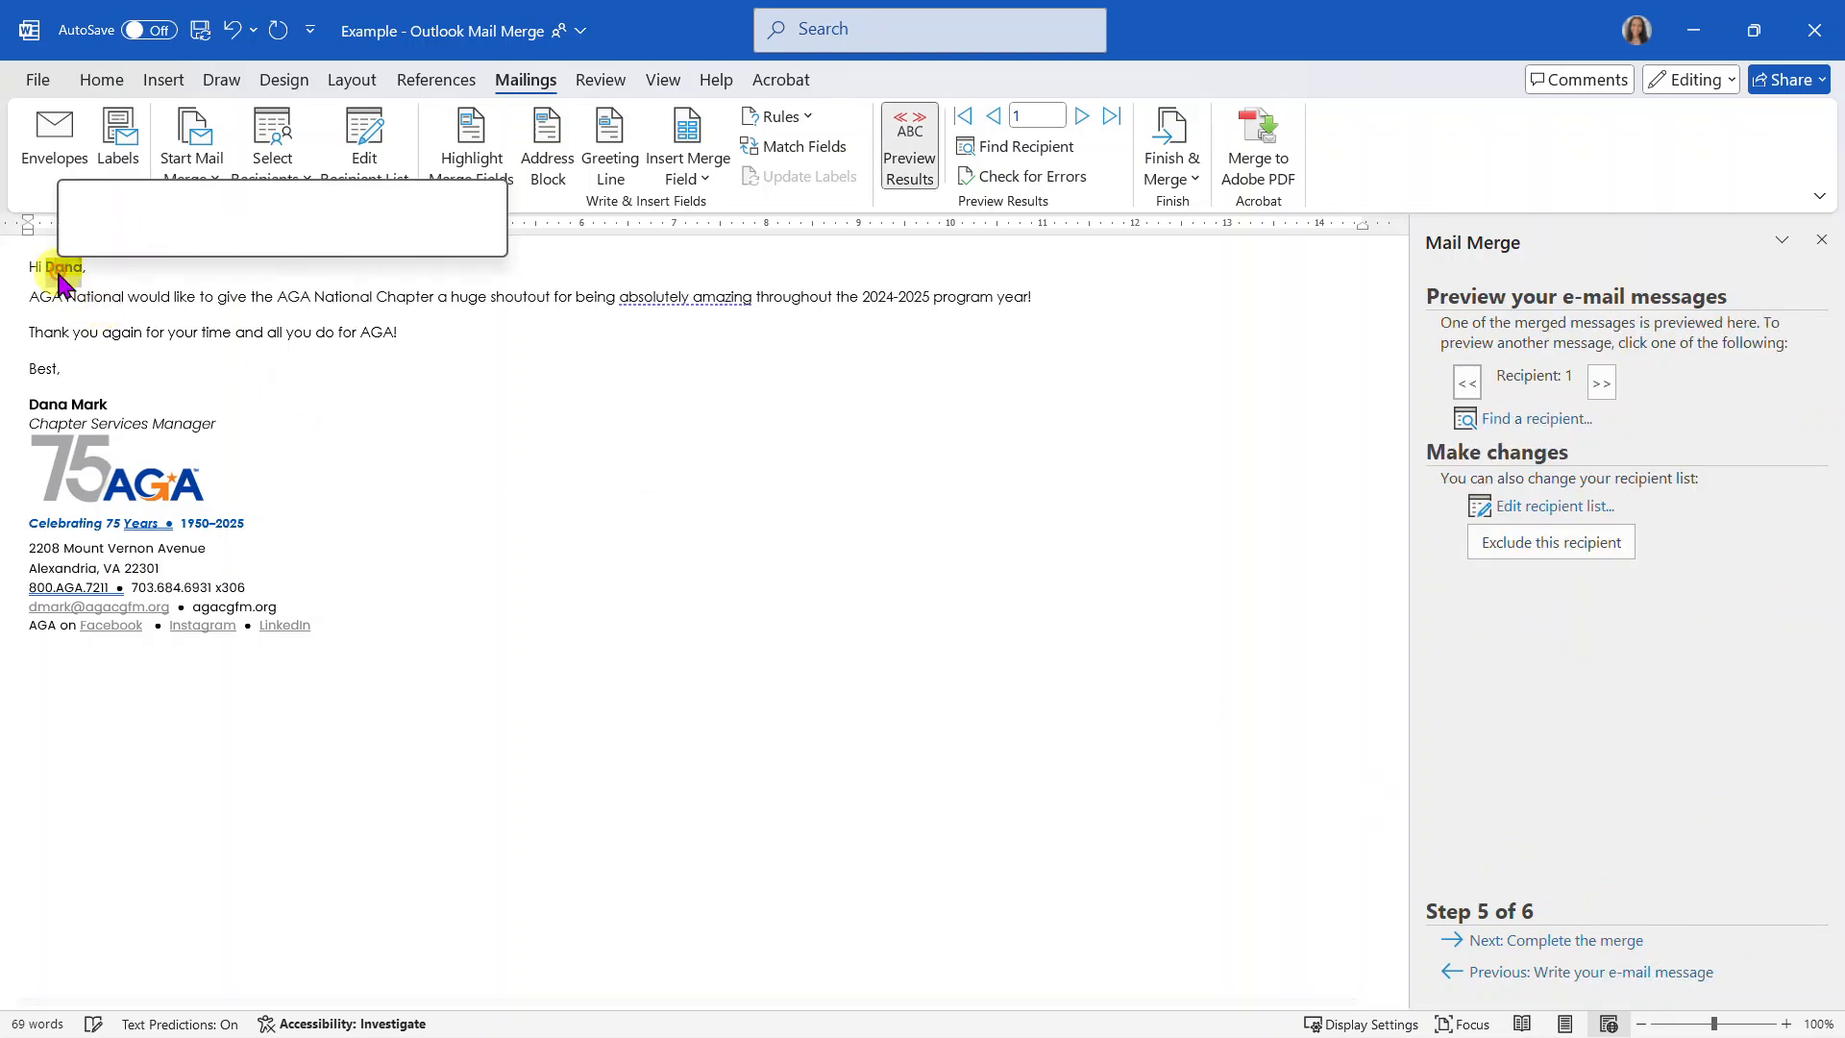
# Step: Check the merged first name and chapter in the e-mail previews for recipients 1 and 2
pyautogui.click(212, 342)
pyautogui.moveTo(284, 297); pyautogui.dragTo(373, 299)
pyautogui.click(546, 331)
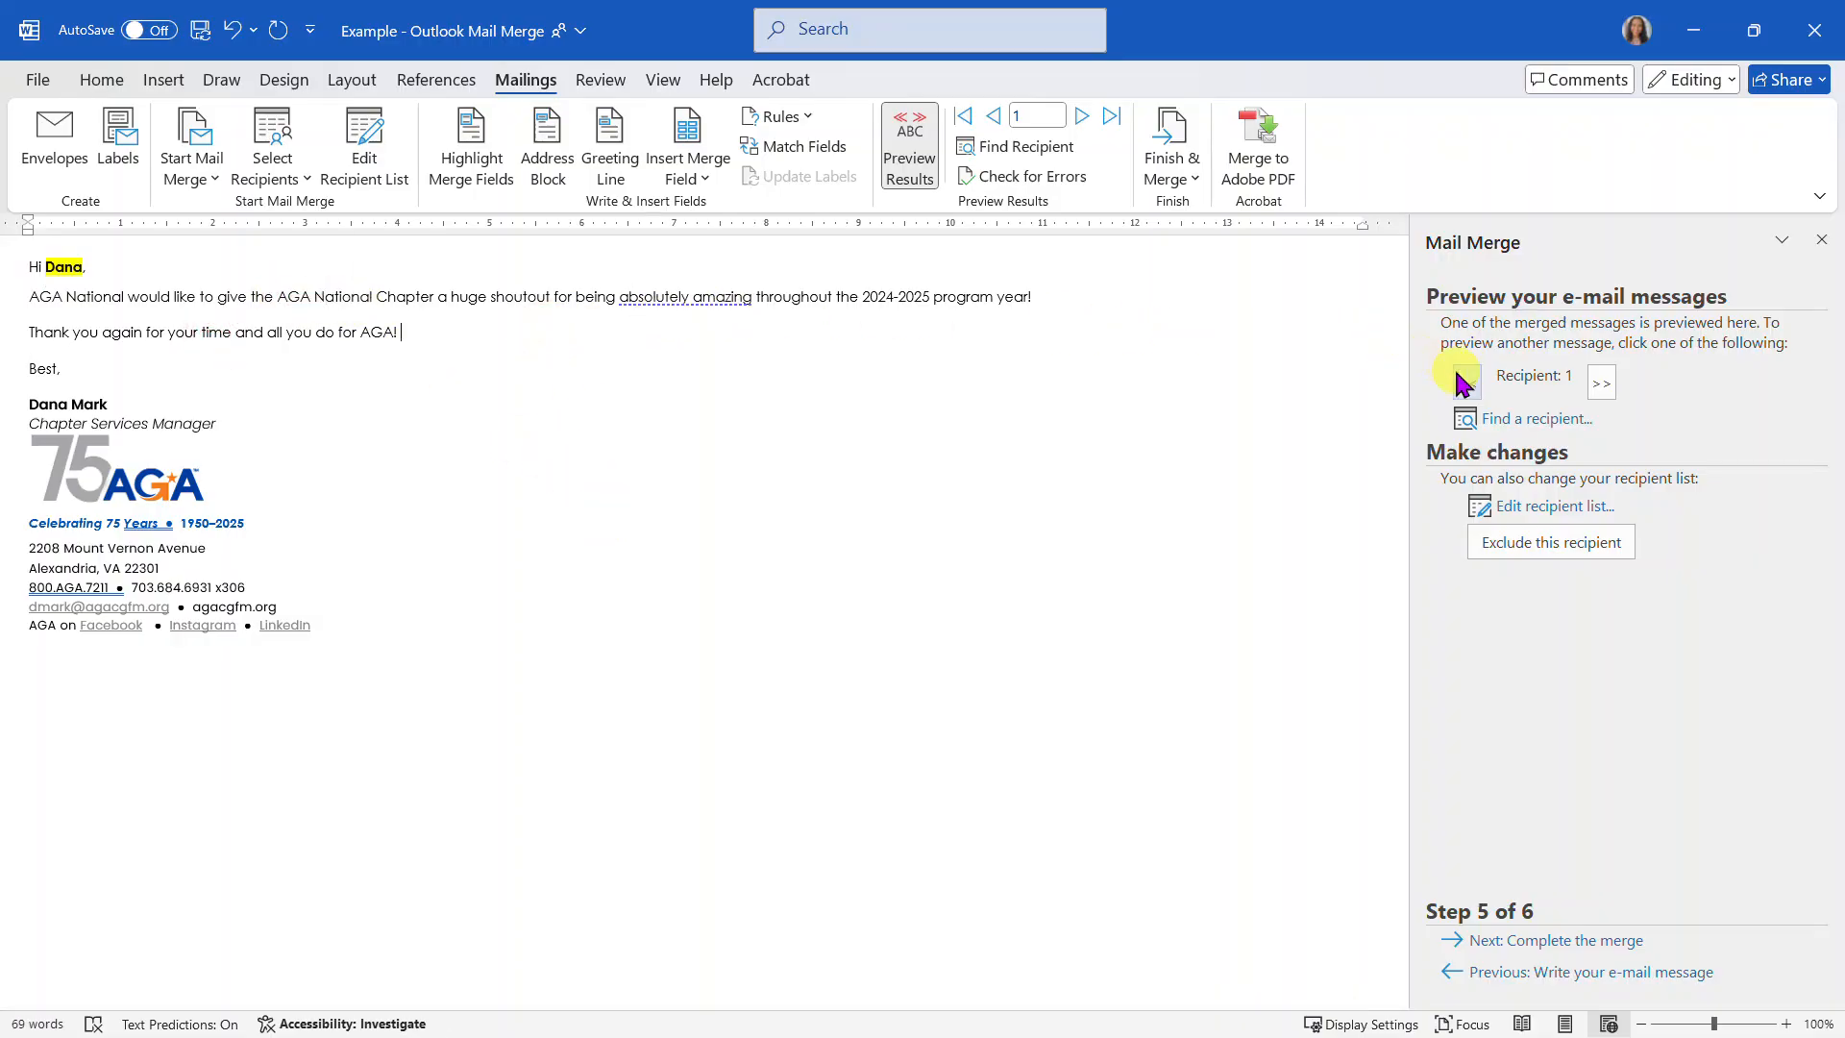
pyautogui.click(1601, 383)
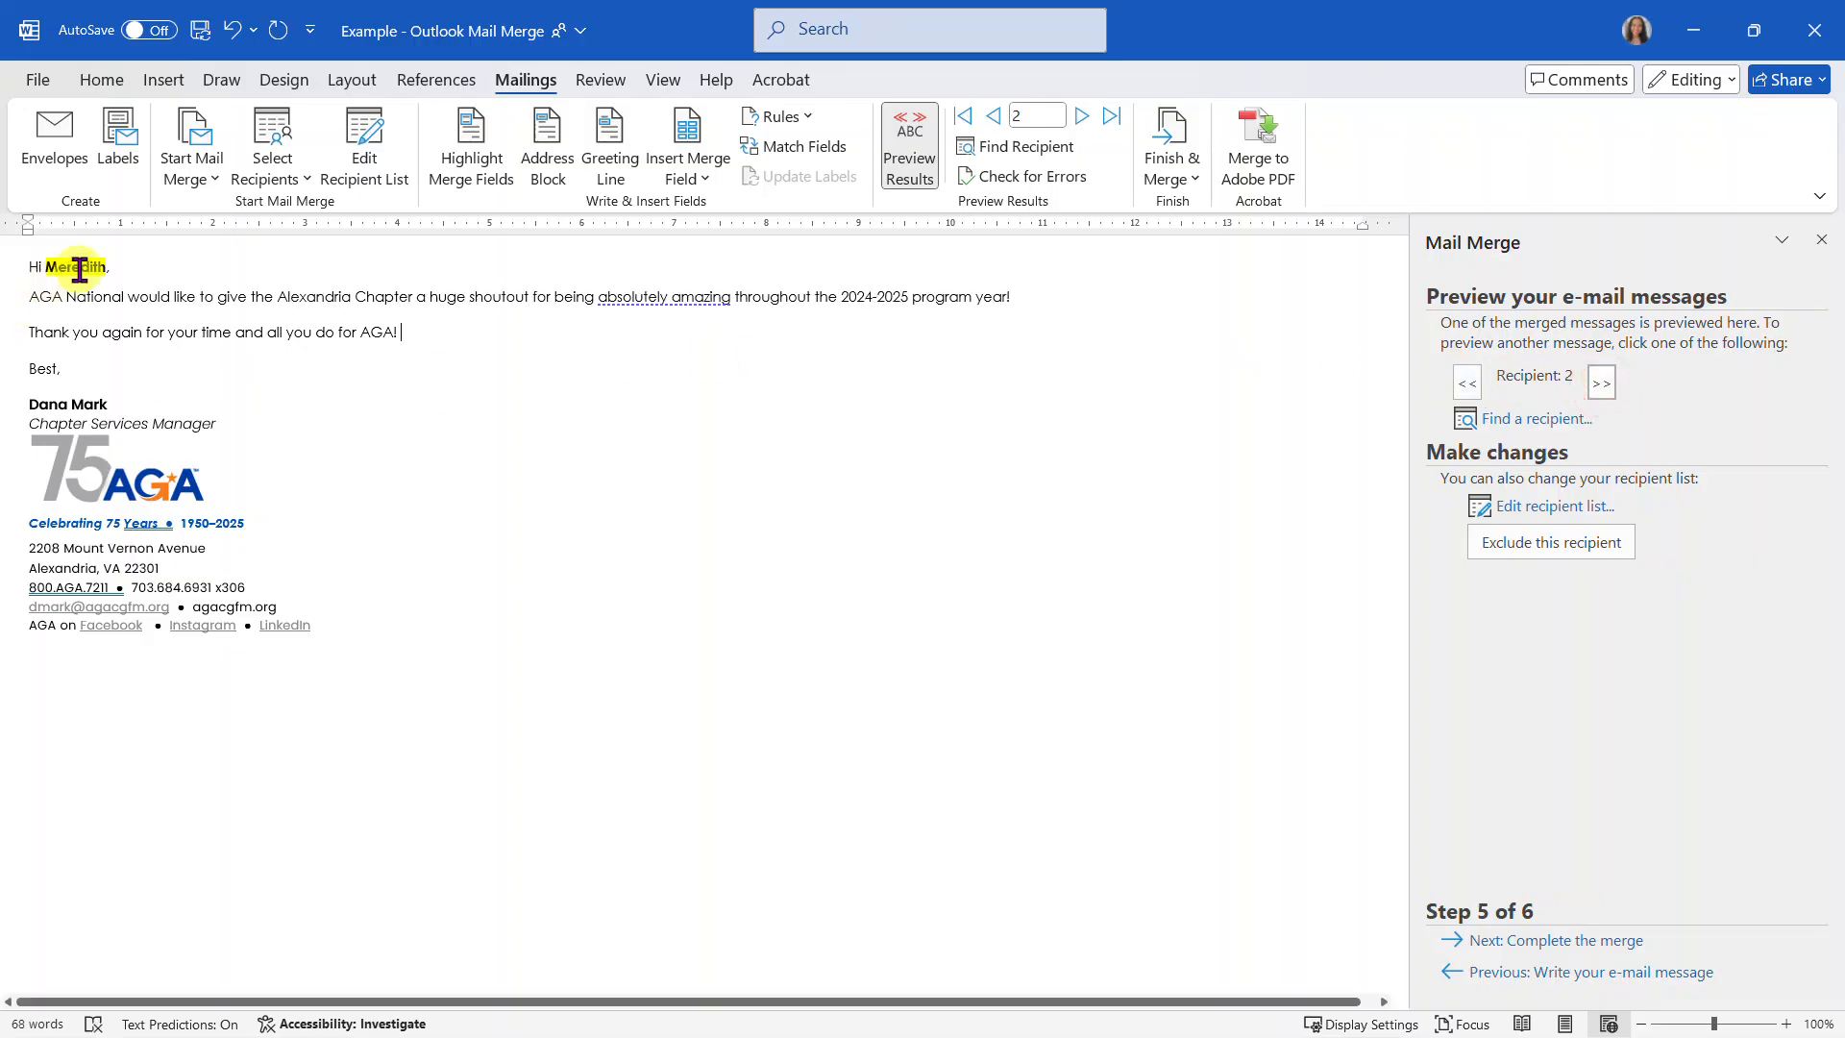
pyautogui.doubleClick(295, 296)
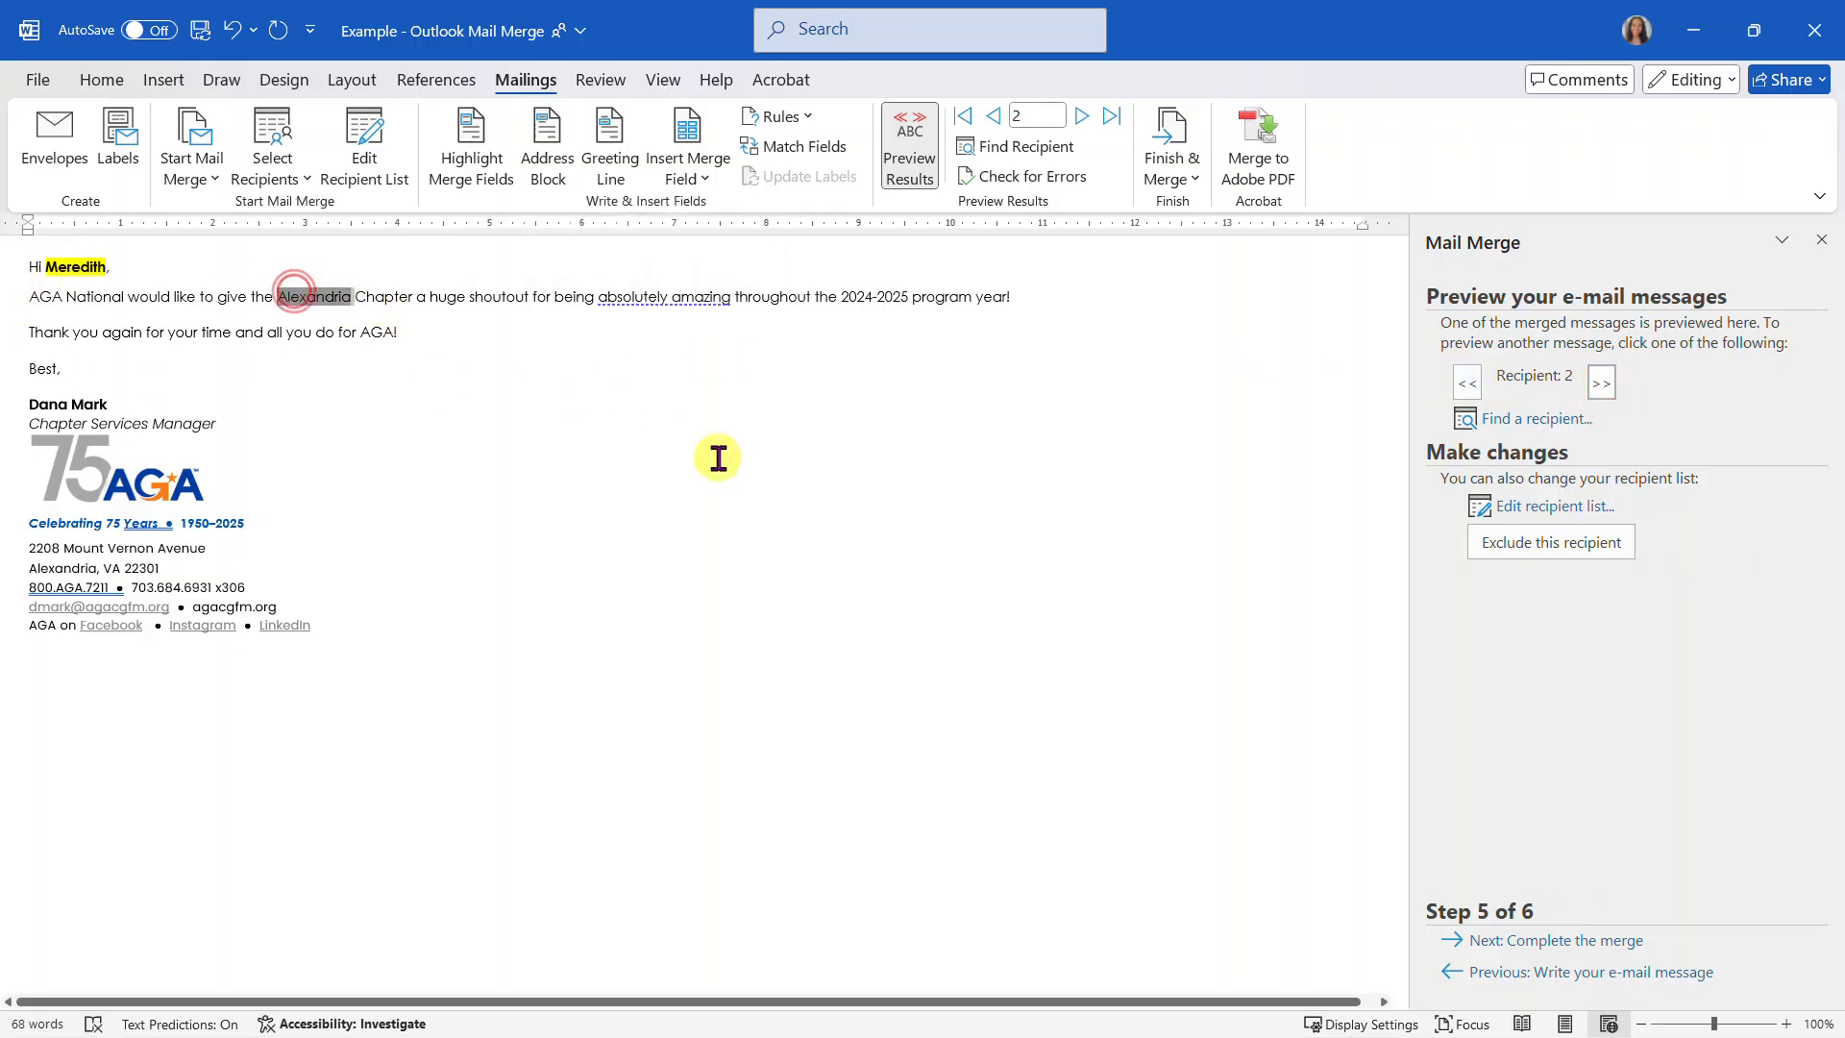
pyautogui.click(559, 348)
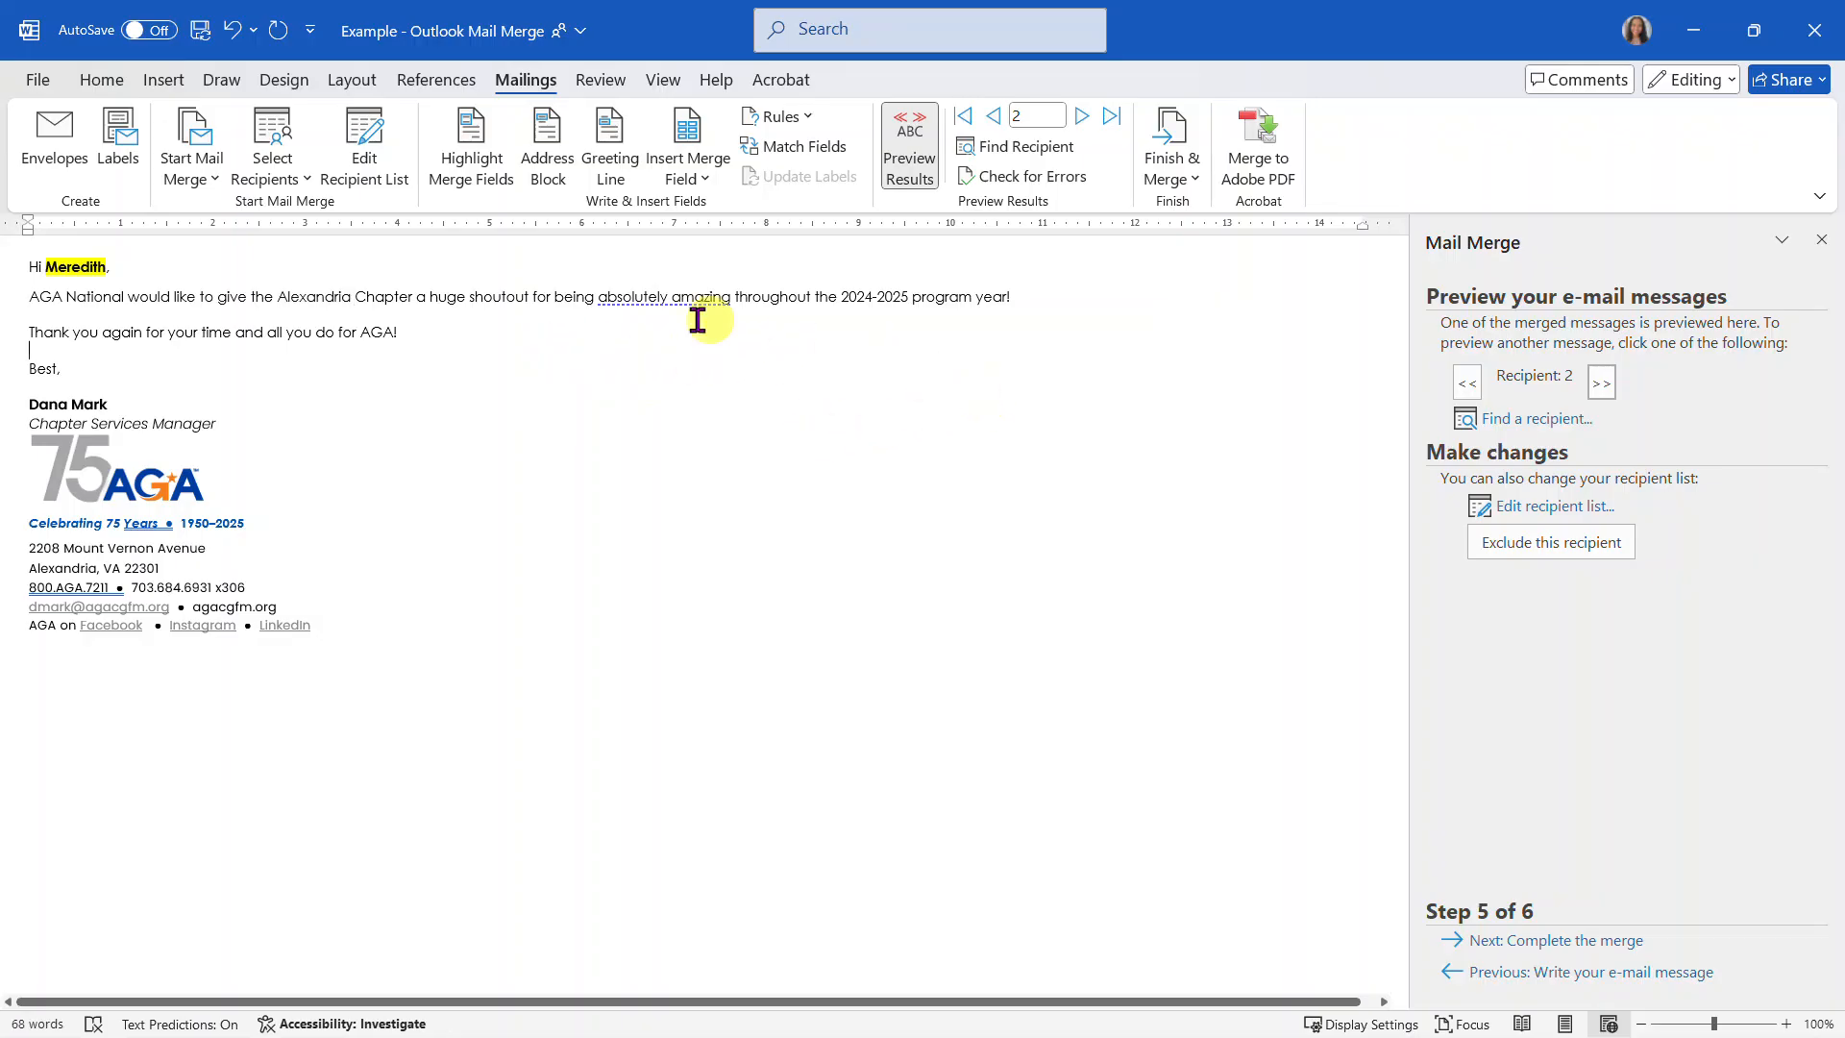
# Step: Try bolding the chapter name in the second recipient's preview, and undo the formatting
pyautogui.click(656, 299)
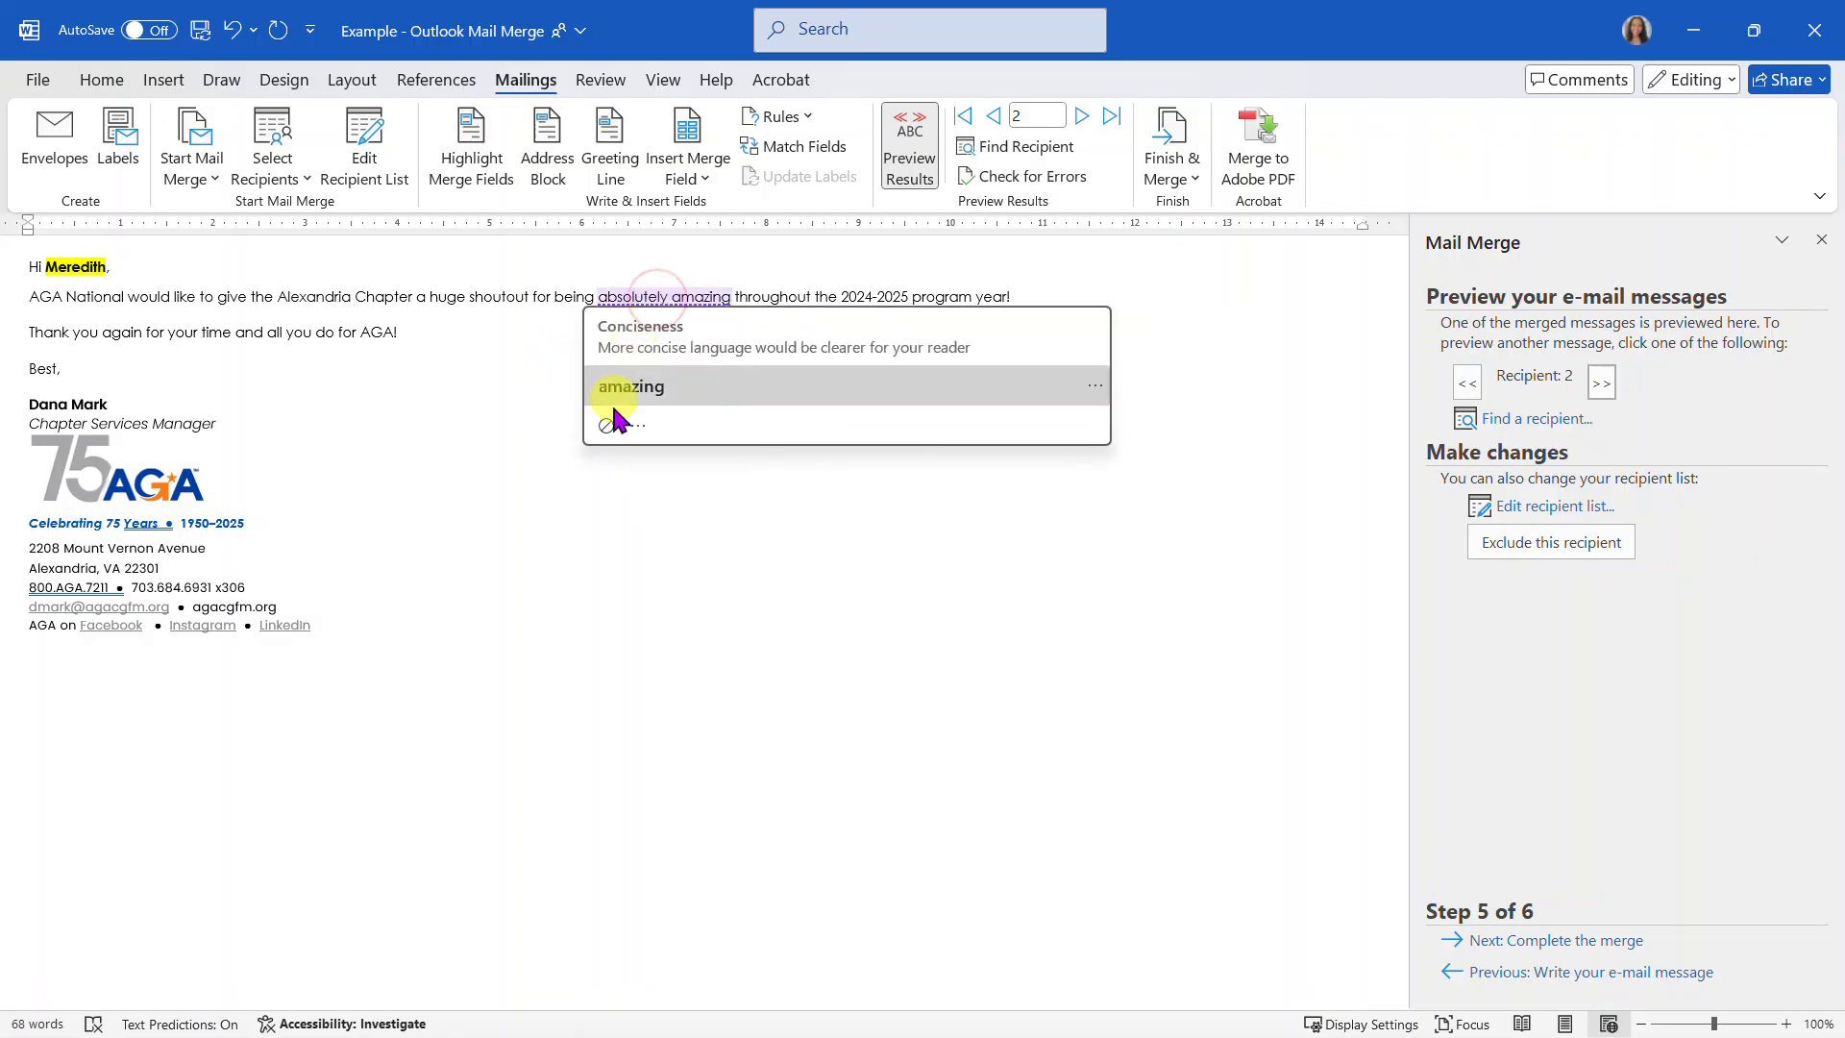
pyautogui.click(607, 425)
pyautogui.click(296, 294)
pyautogui.moveTo(296, 294); pyautogui.dragTo(326, 294)
pyautogui.hotkey('ctrl', 'b')
pyautogui.click(654, 434)
pyautogui.hotkey('ctrl', 'z')
pyautogui.click(536, 375)
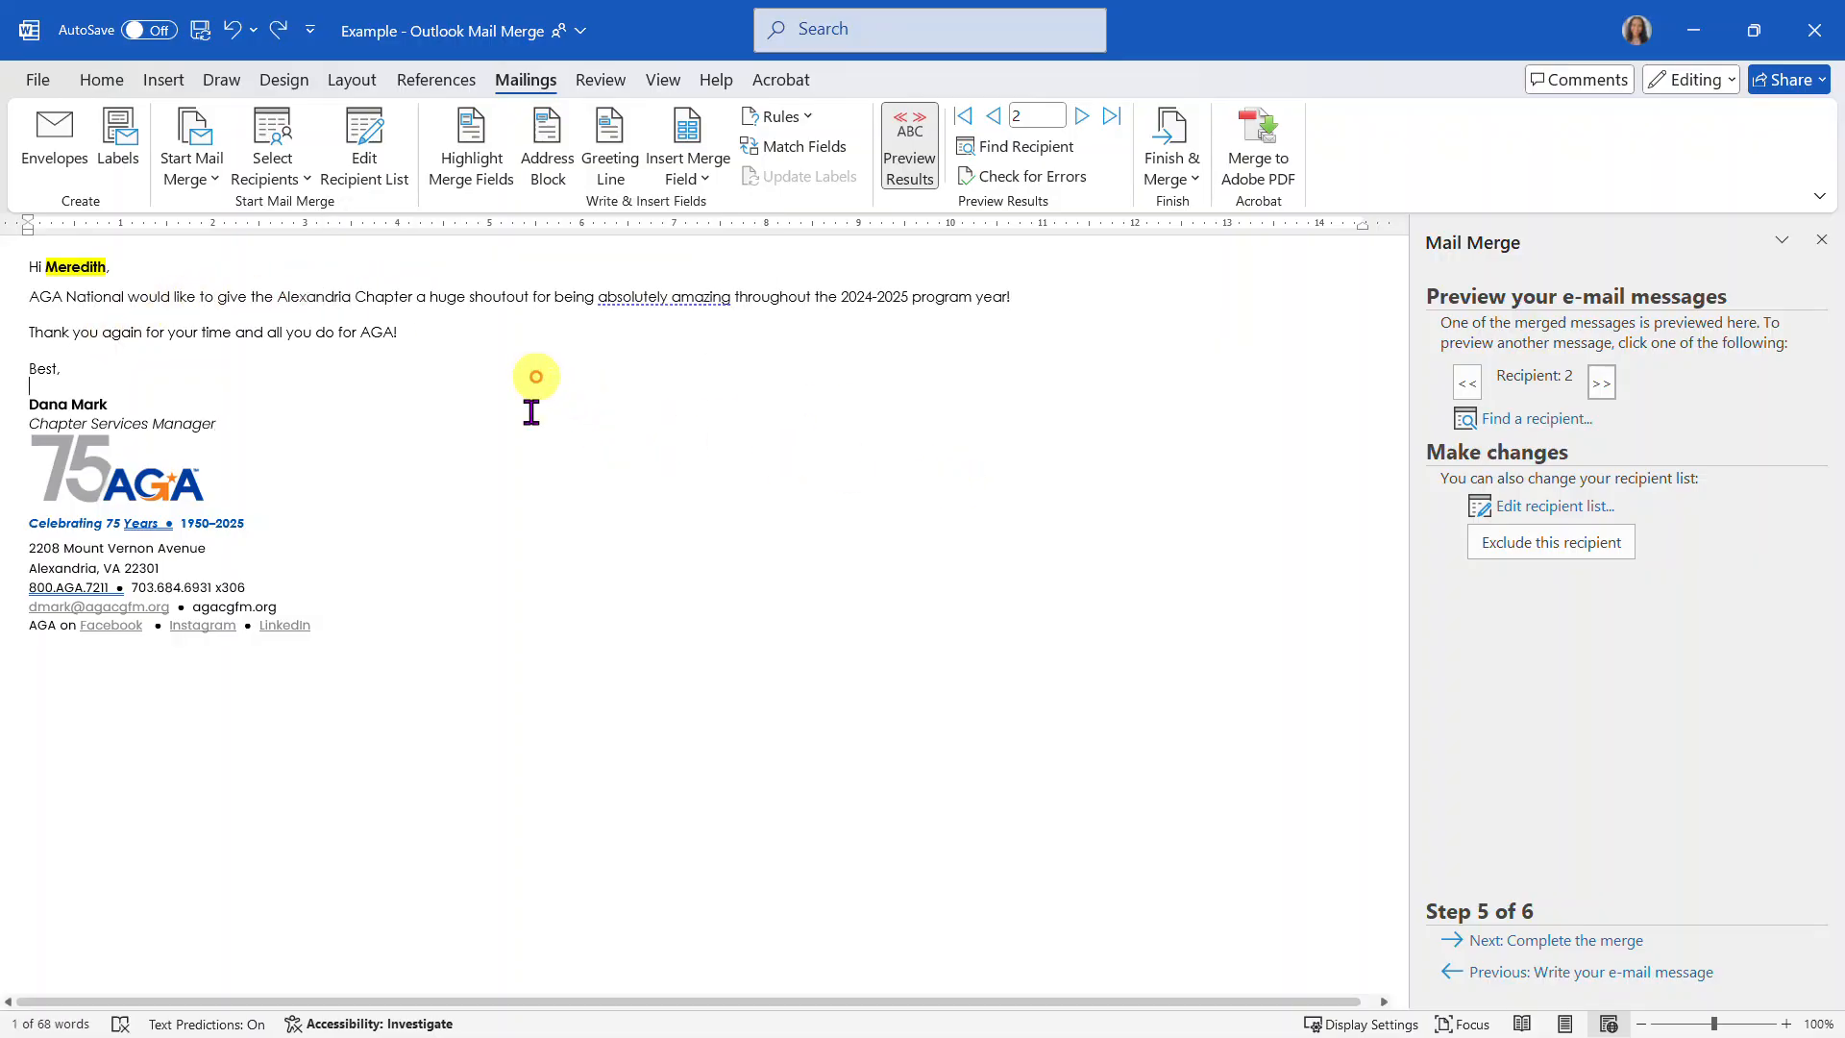
# Step: Return the preview to recipient 1 and advance the merge to its completion stage
pyautogui.click(1471, 383)
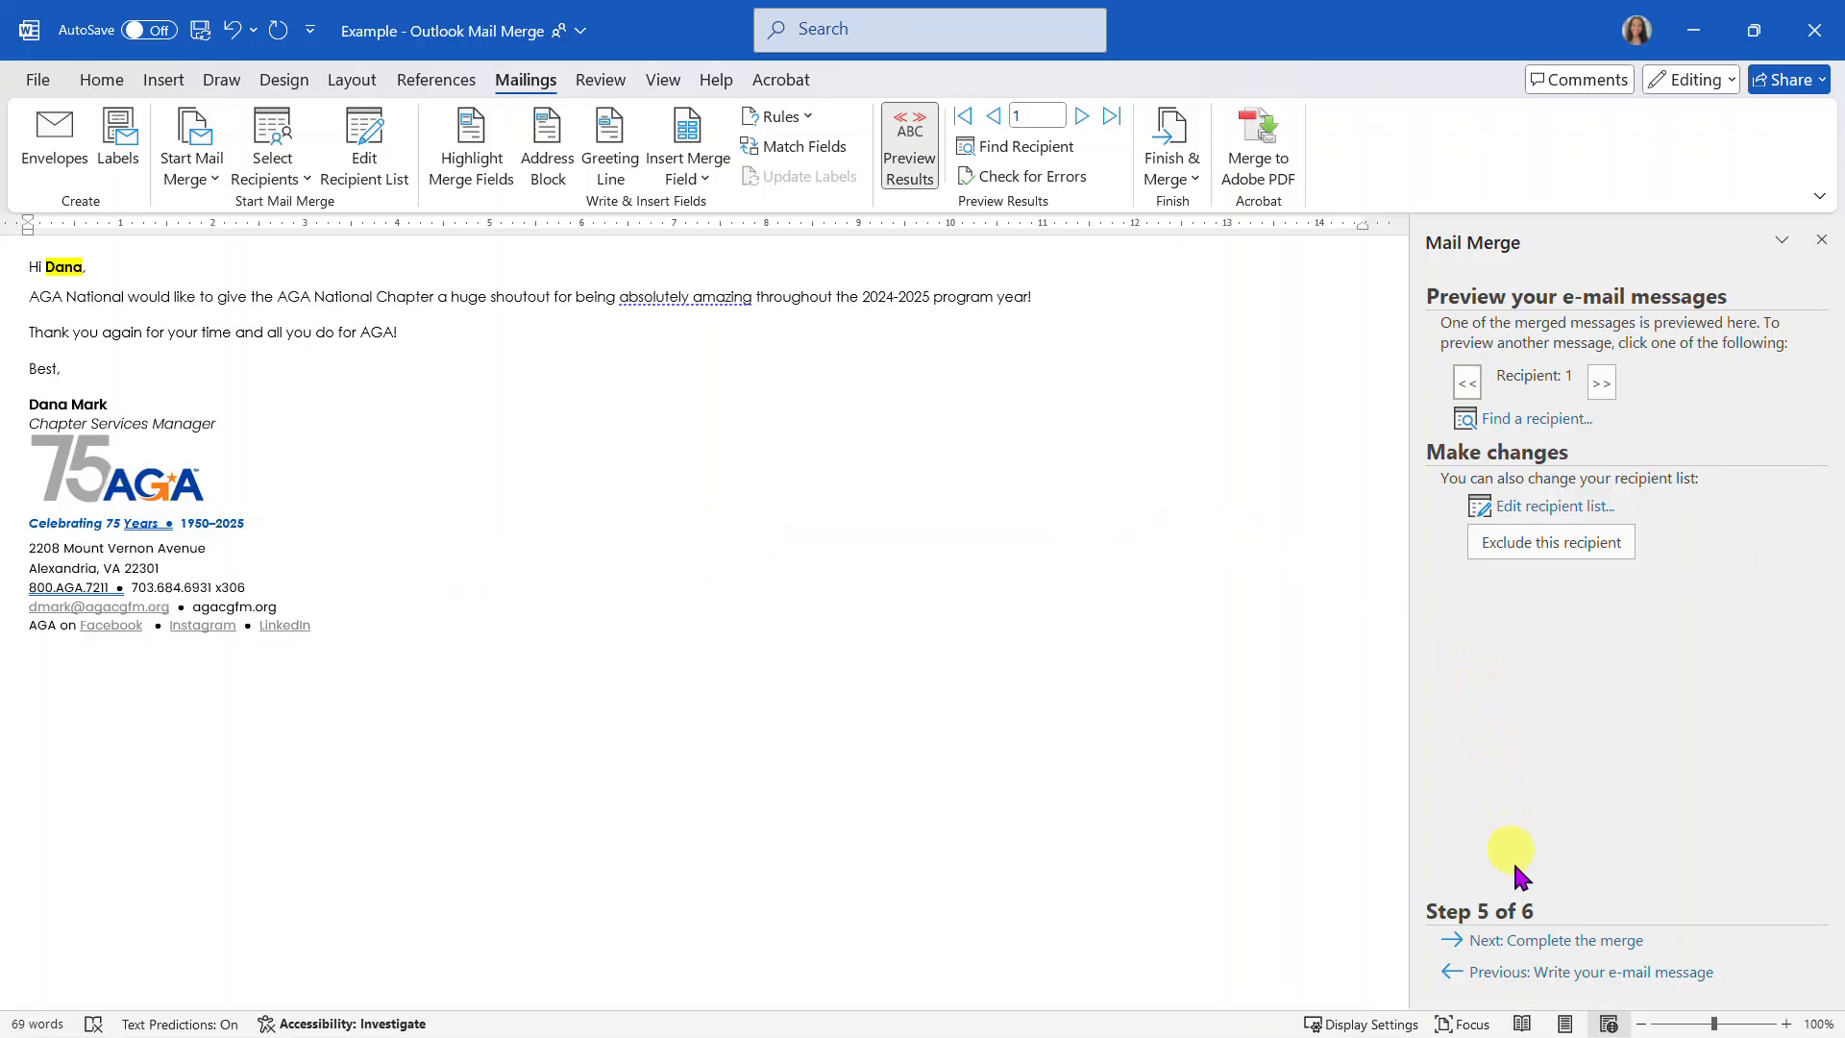
pyautogui.click(1533, 945)
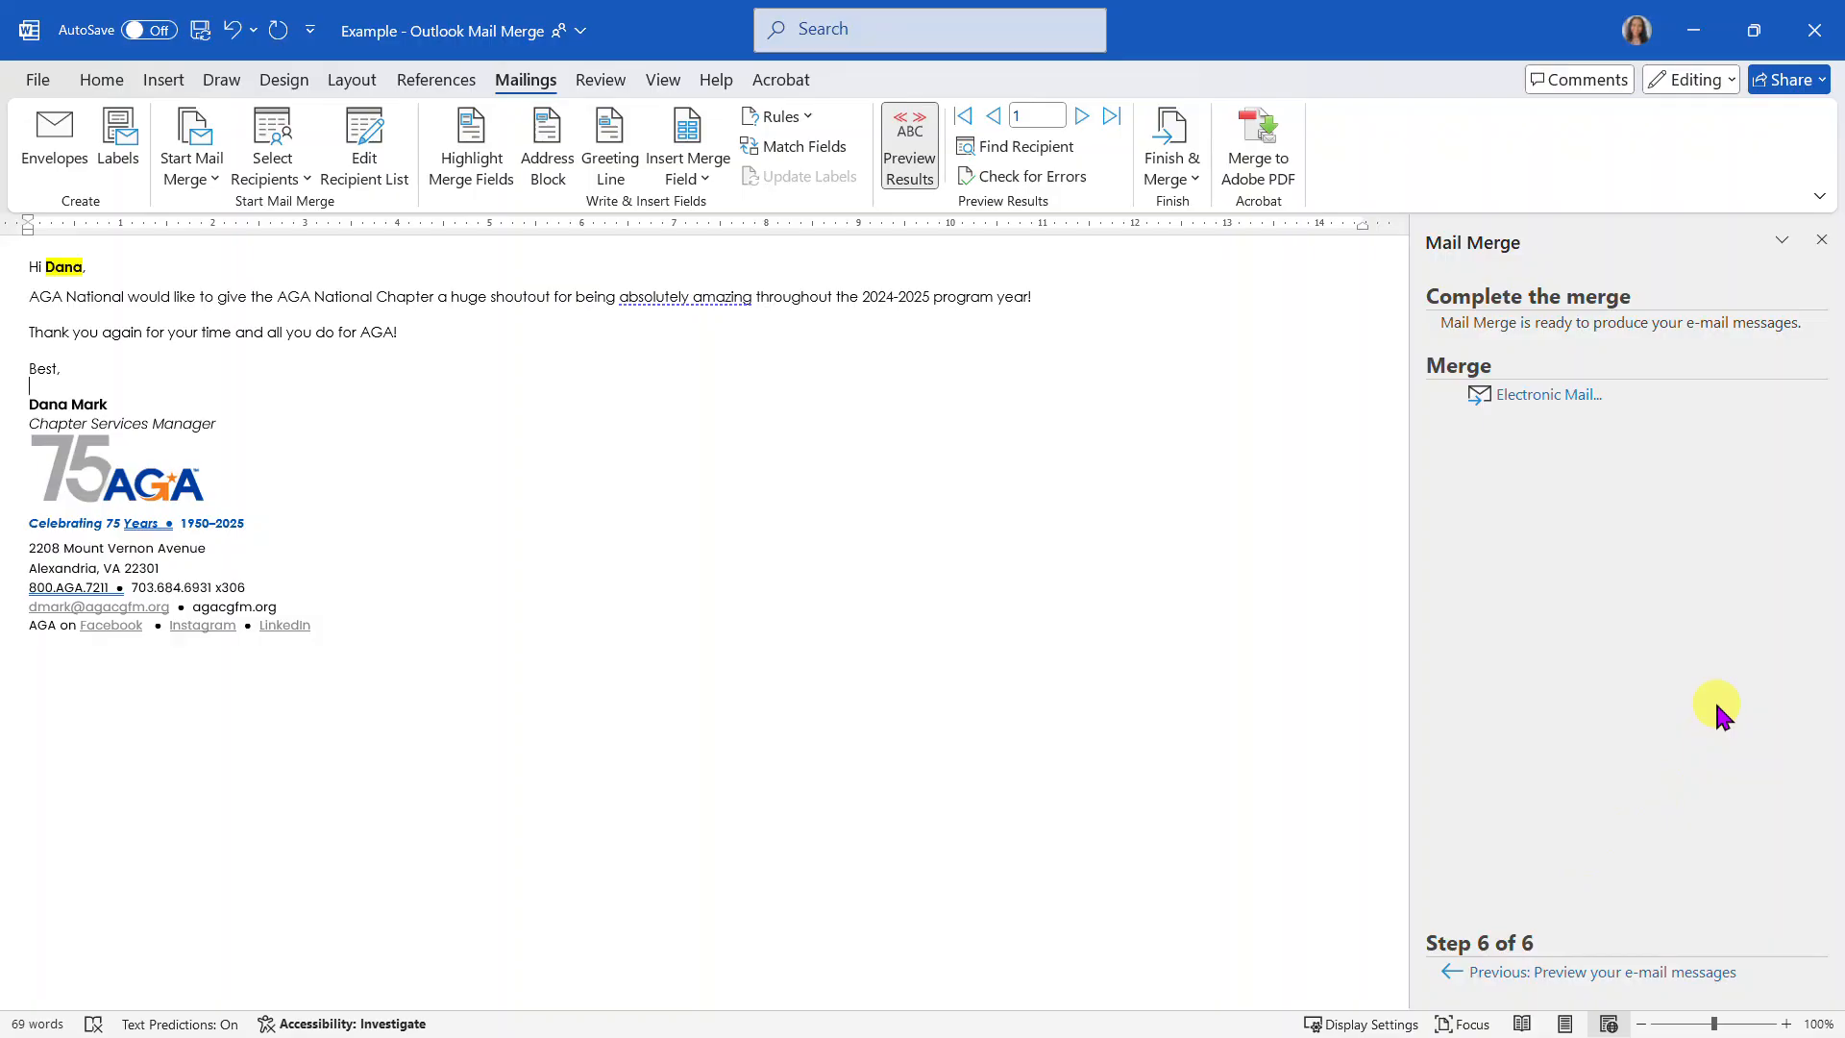
# Step: Merge all records to e-mail, using the Email_ field for the recipient addresses and "Test" as the subject line
pyautogui.click(1534, 404)
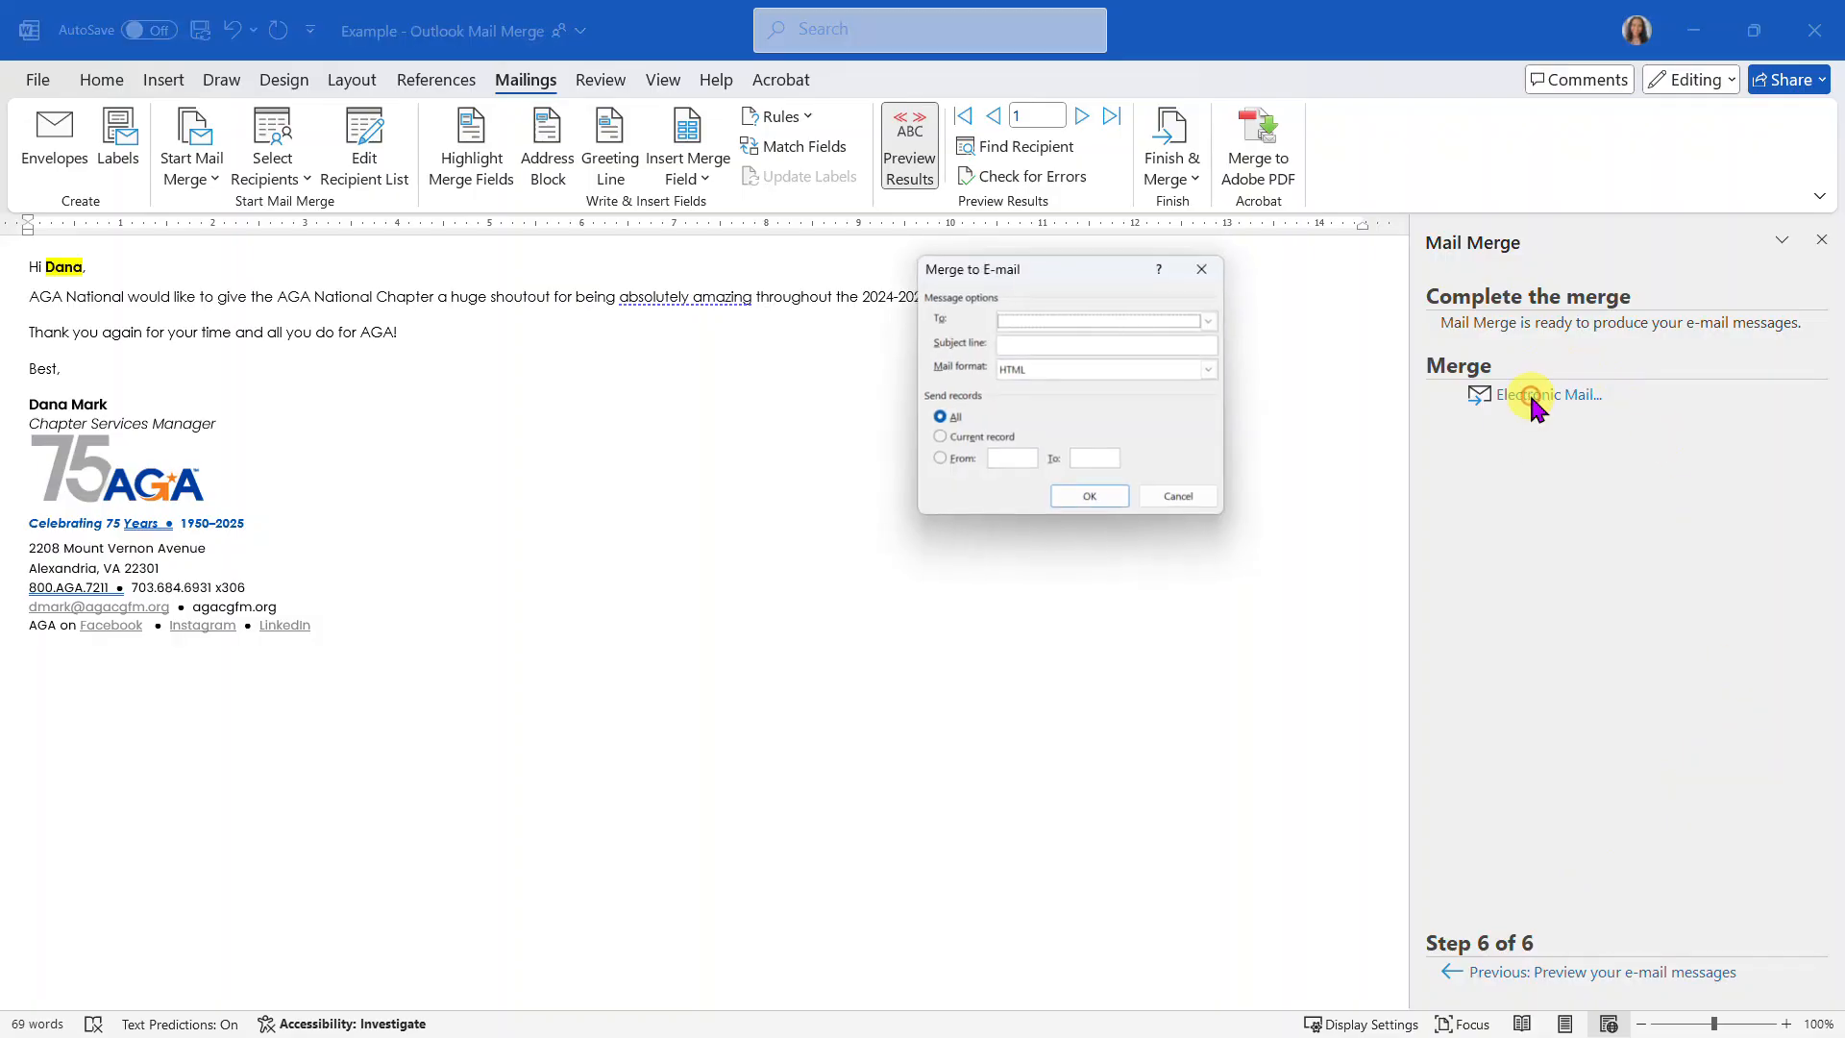
pyautogui.click(1207, 321)
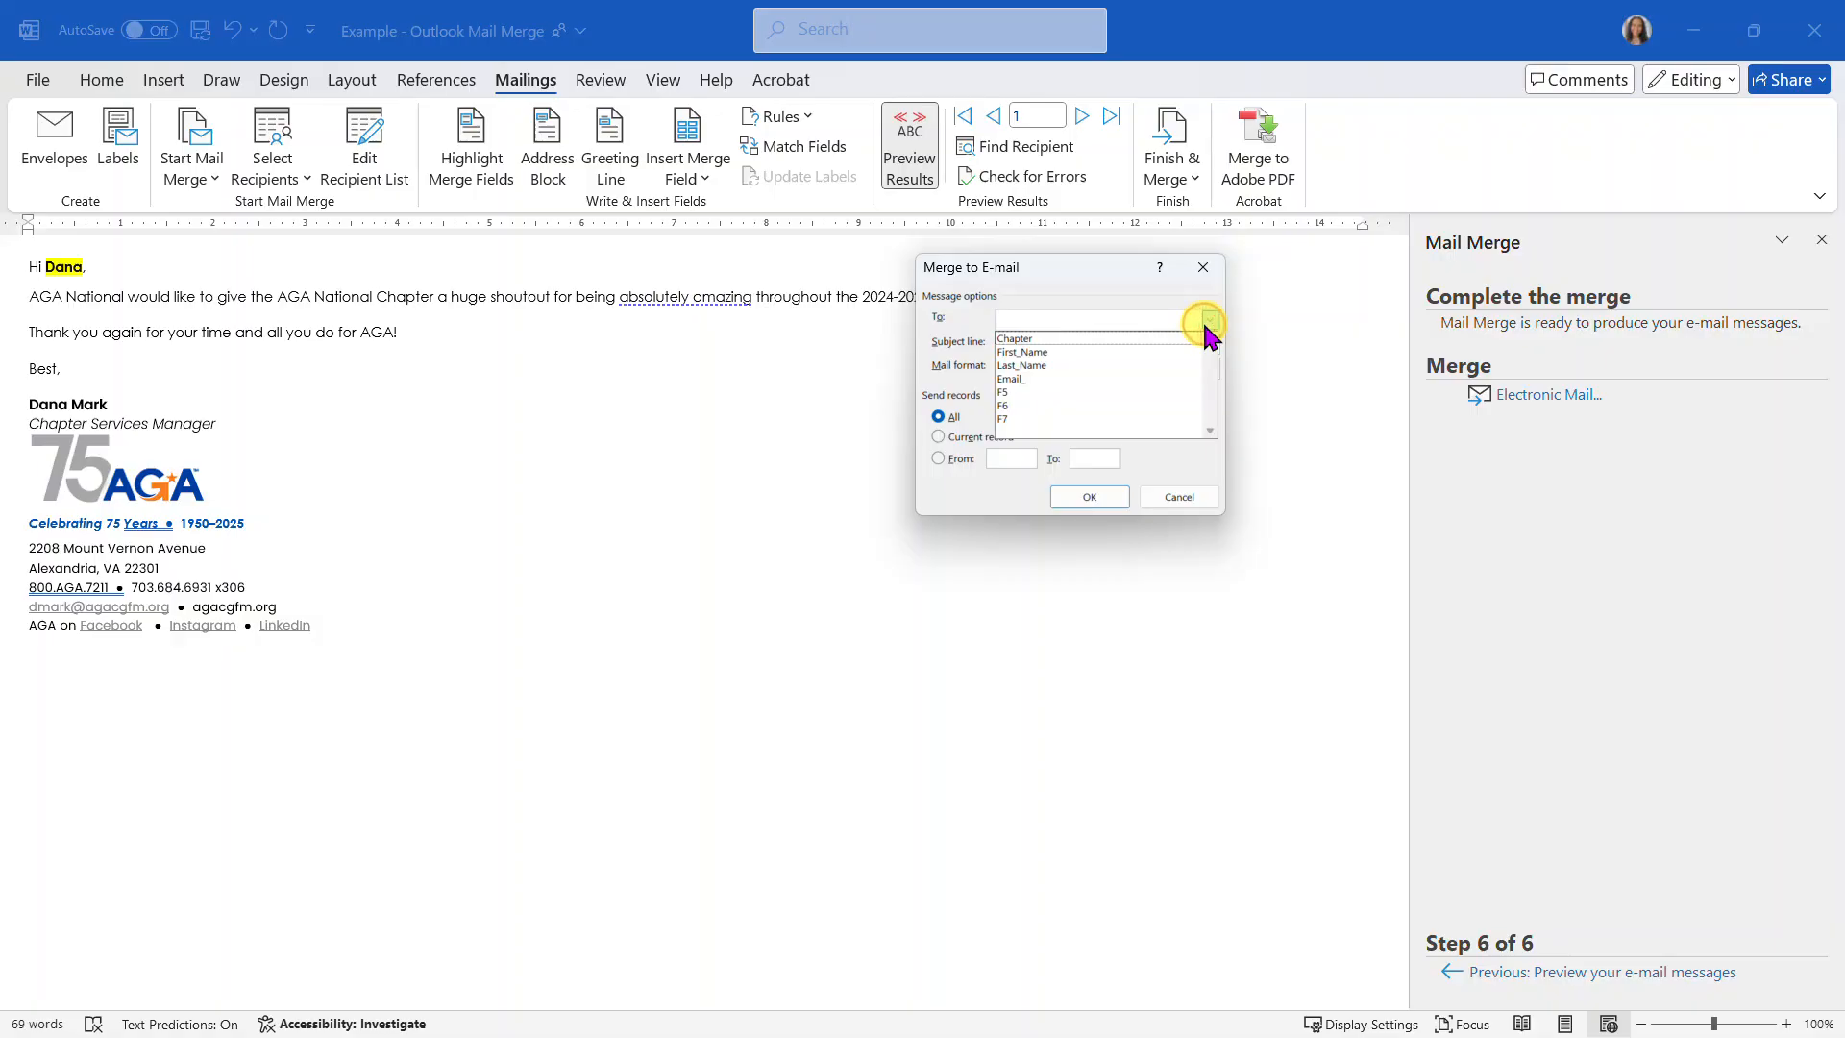
pyautogui.click(1102, 379)
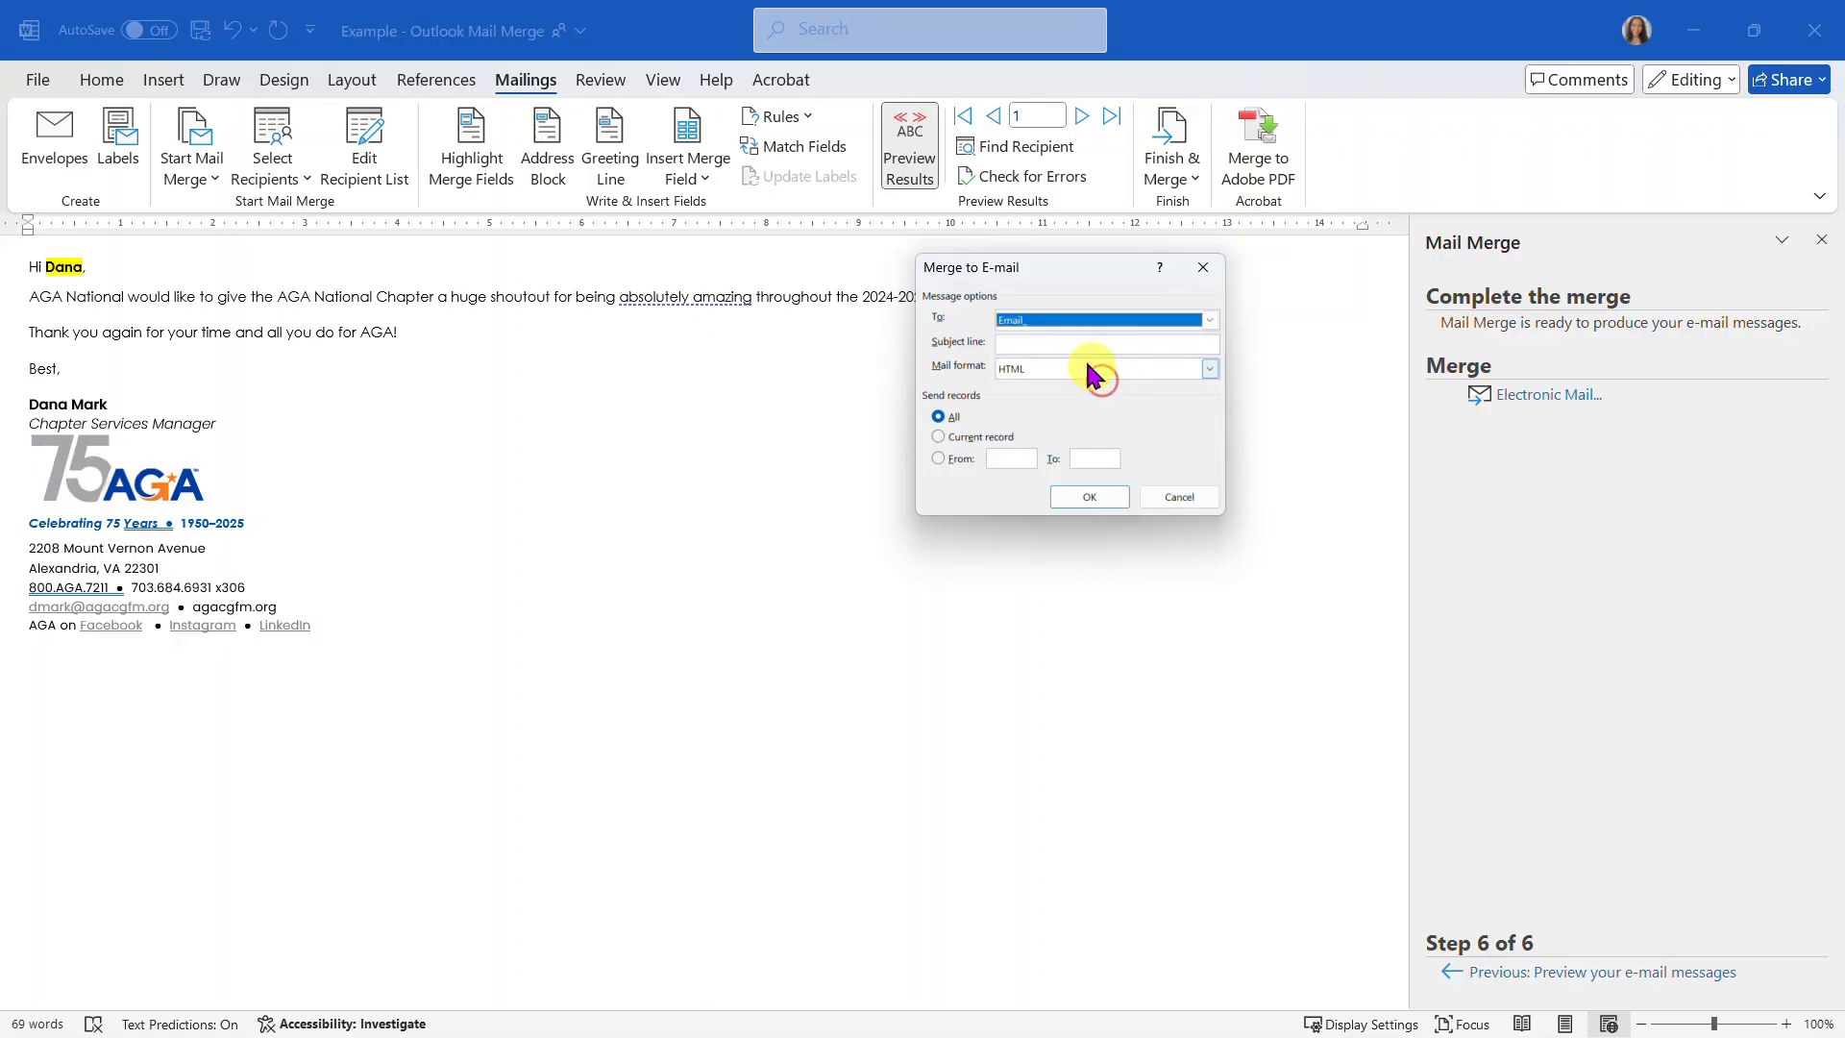
pyautogui.click(1065, 343)
pyautogui.write('Test')
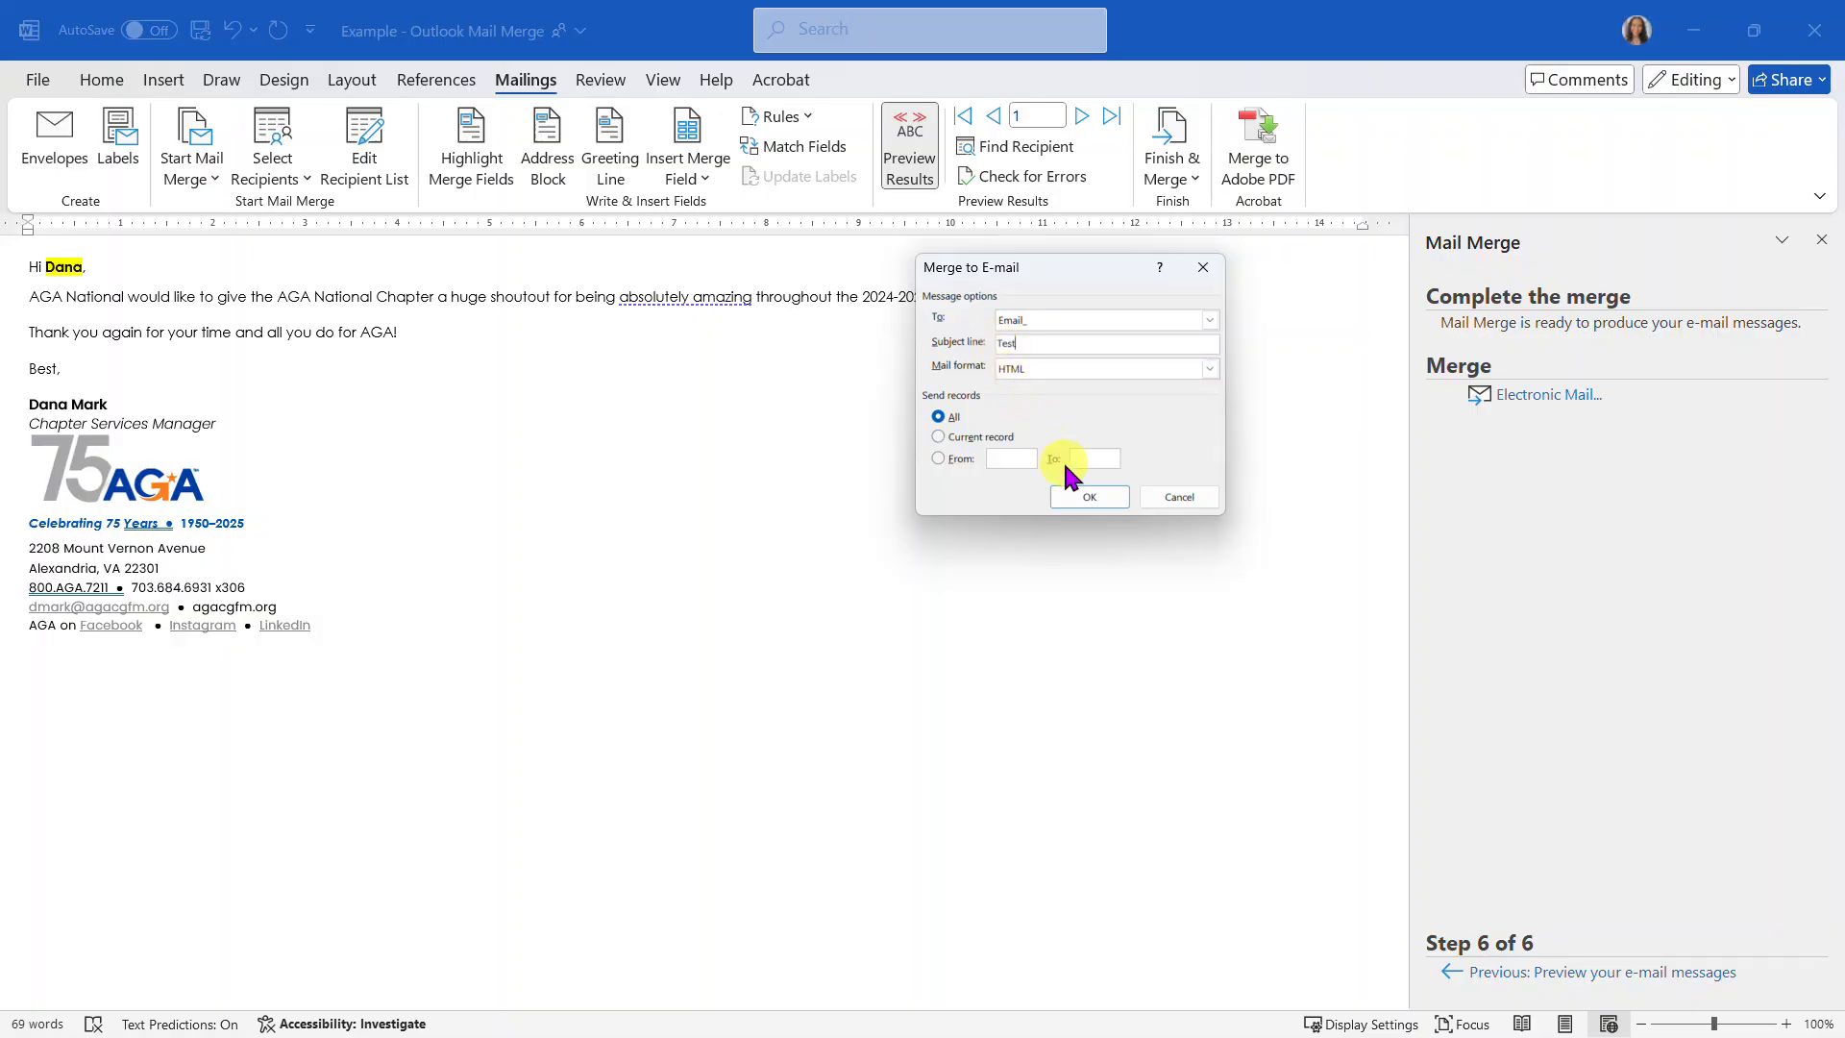
pyautogui.click(1102, 504)
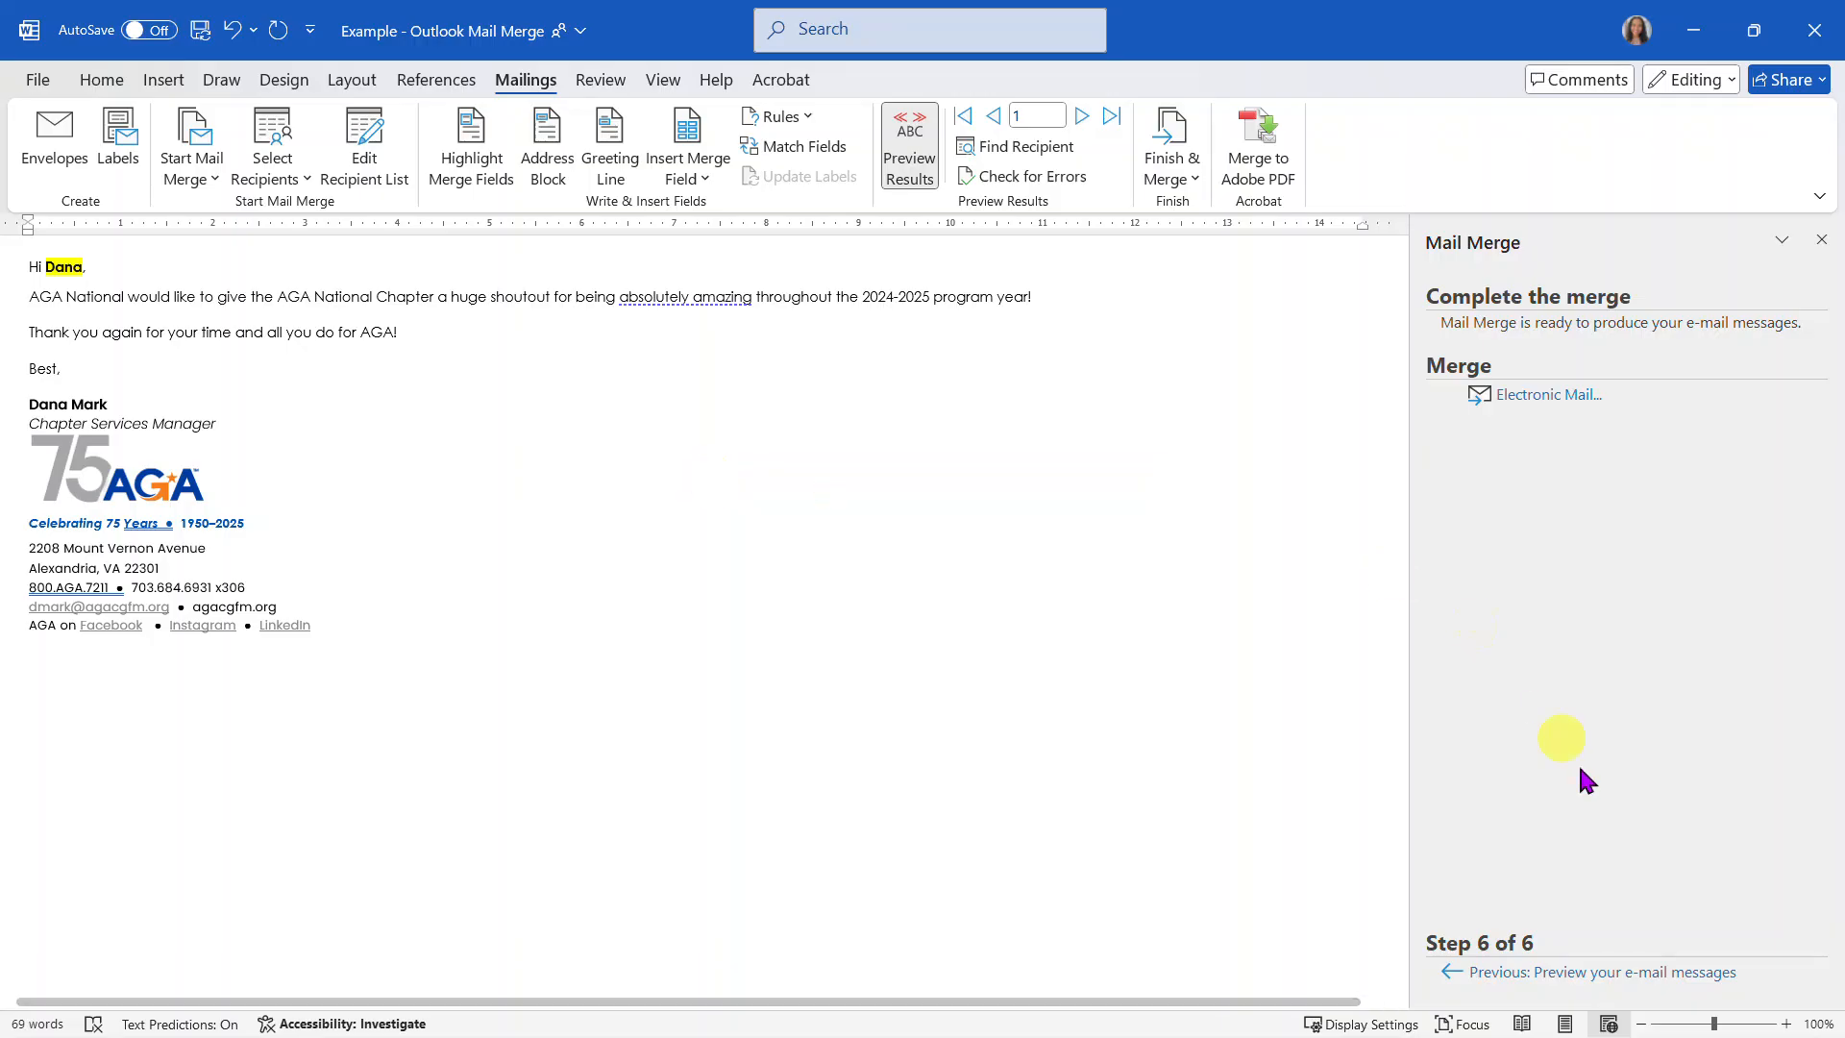
# Step: Go back through the merge stages to the recipient selection stage
pyautogui.click(1554, 973)
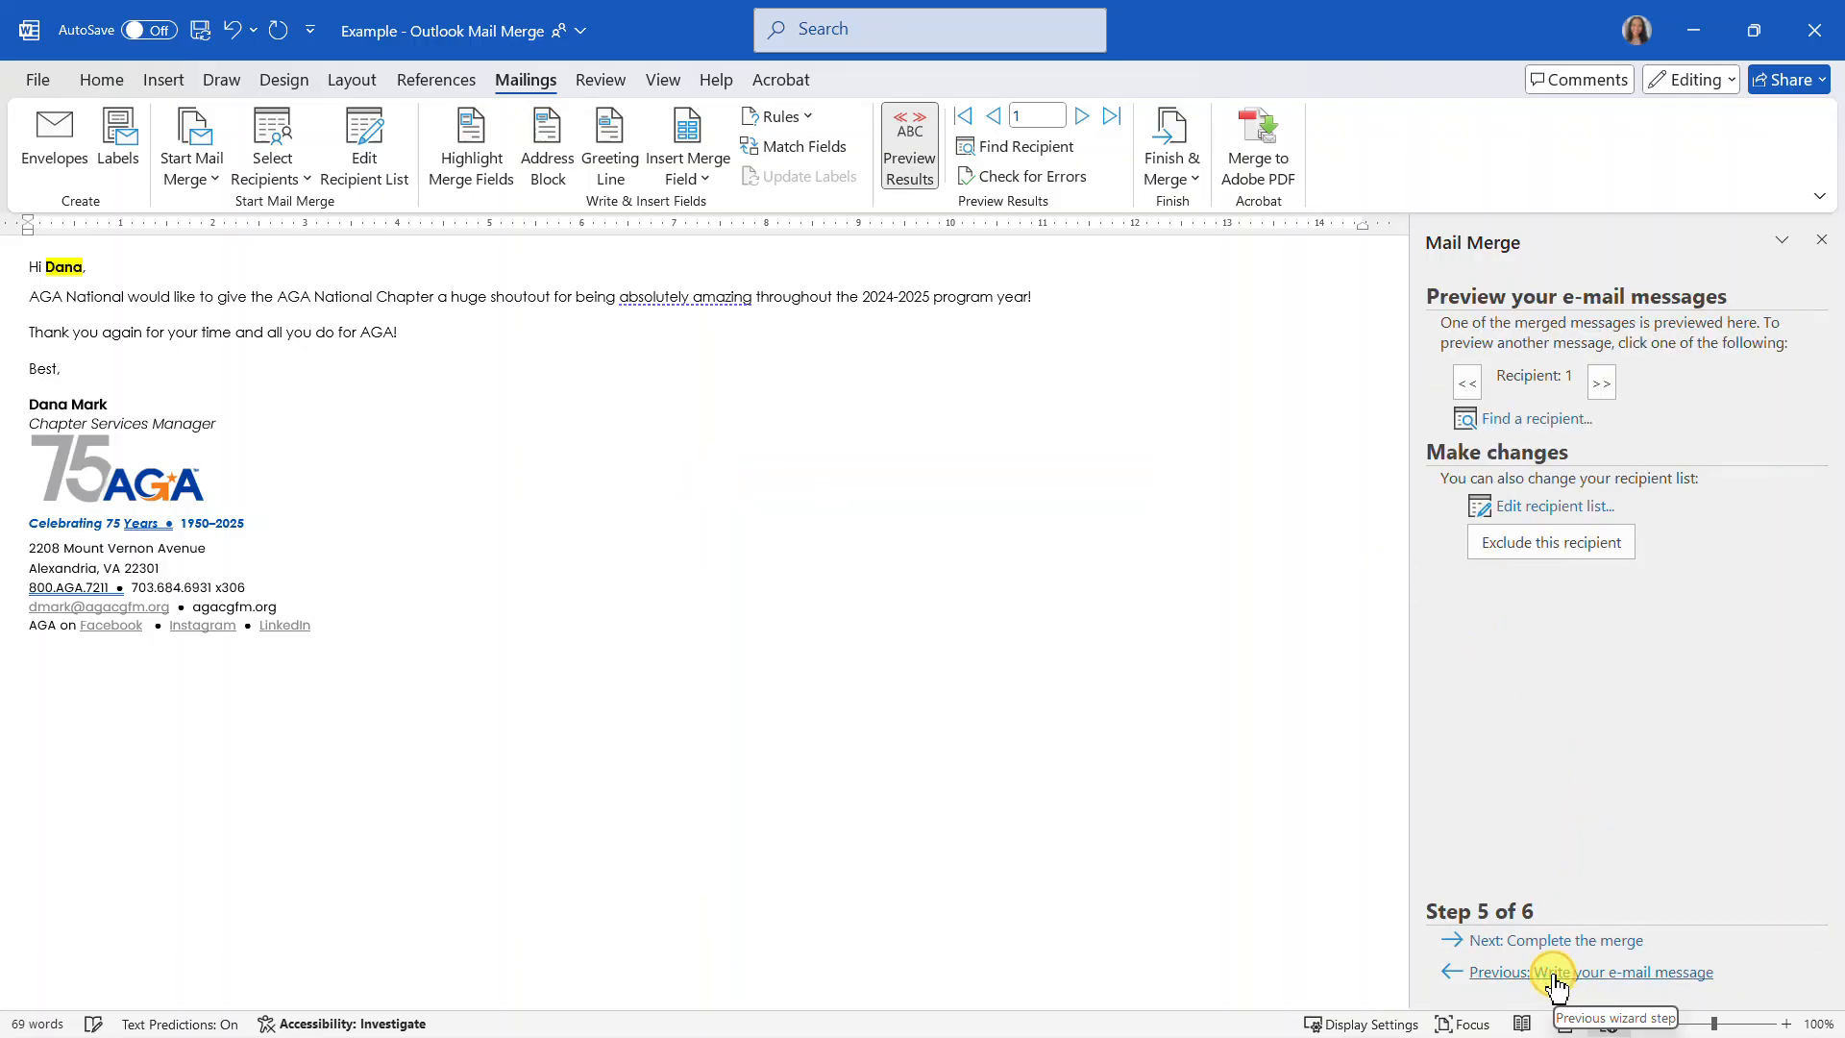
pyautogui.click(1554, 974)
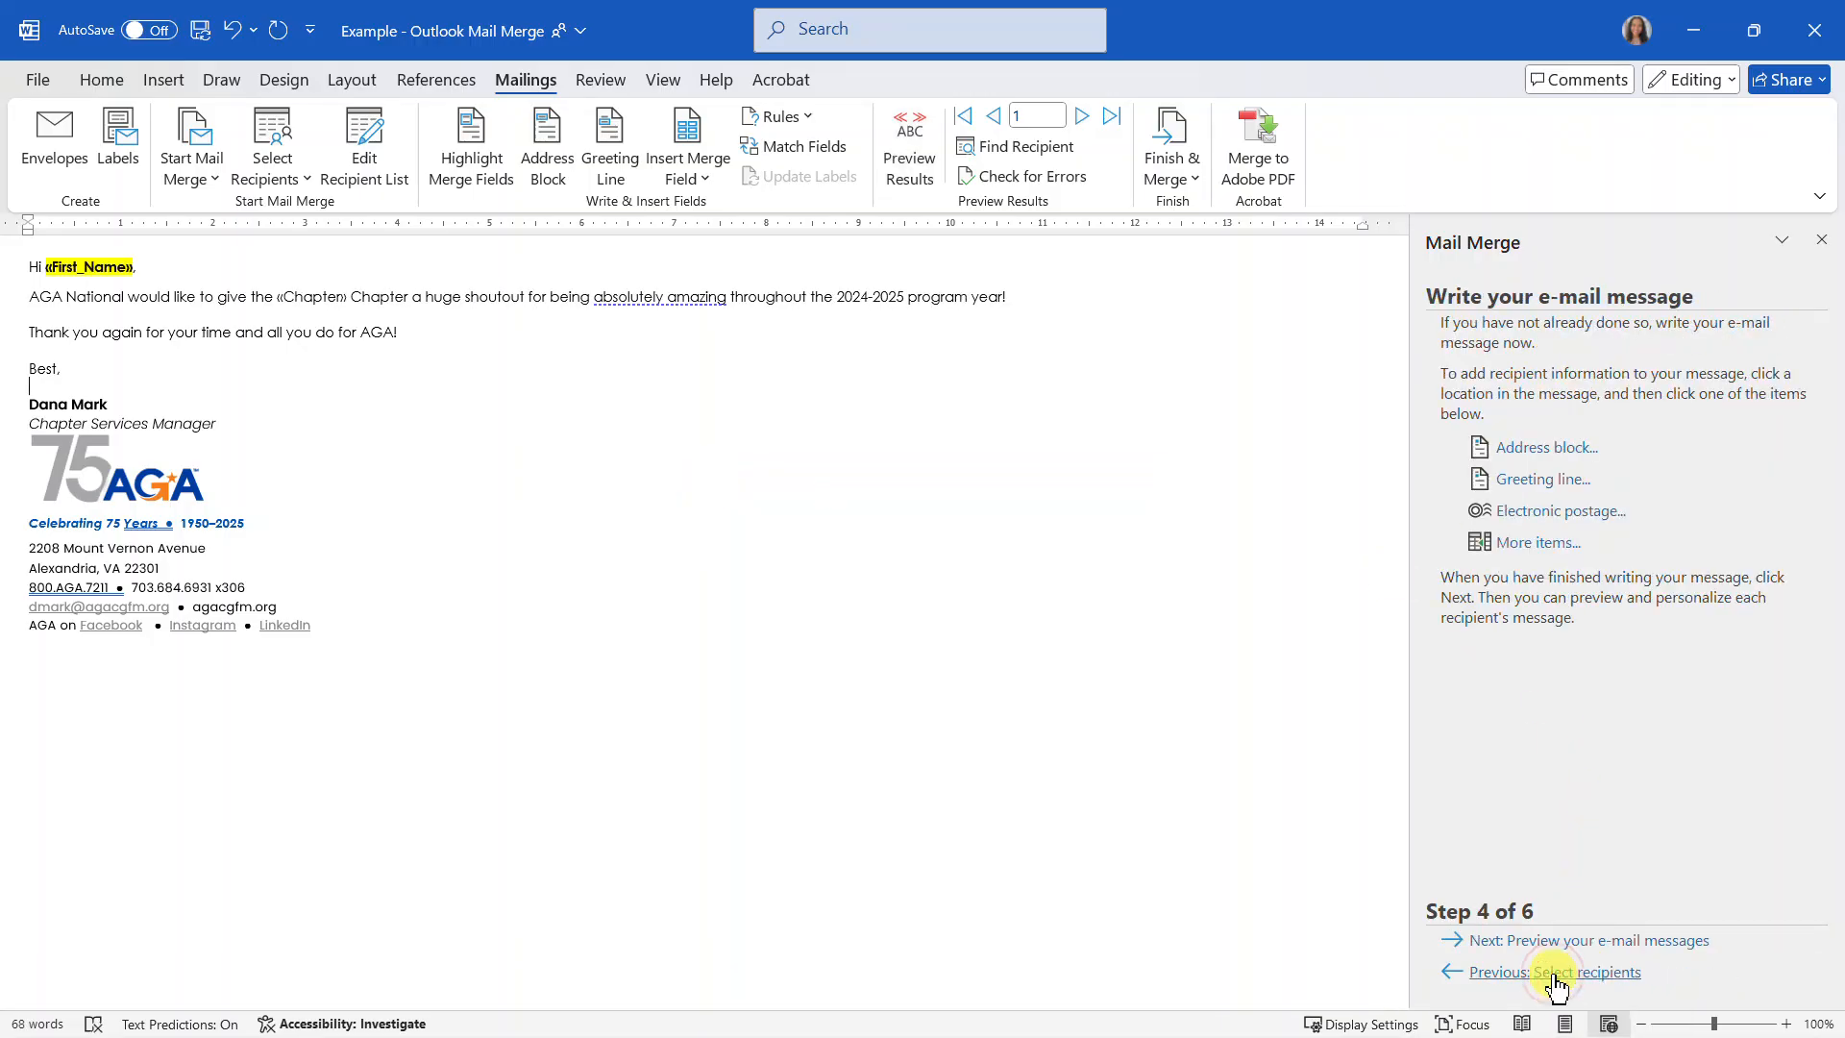
pyautogui.click(1554, 973)
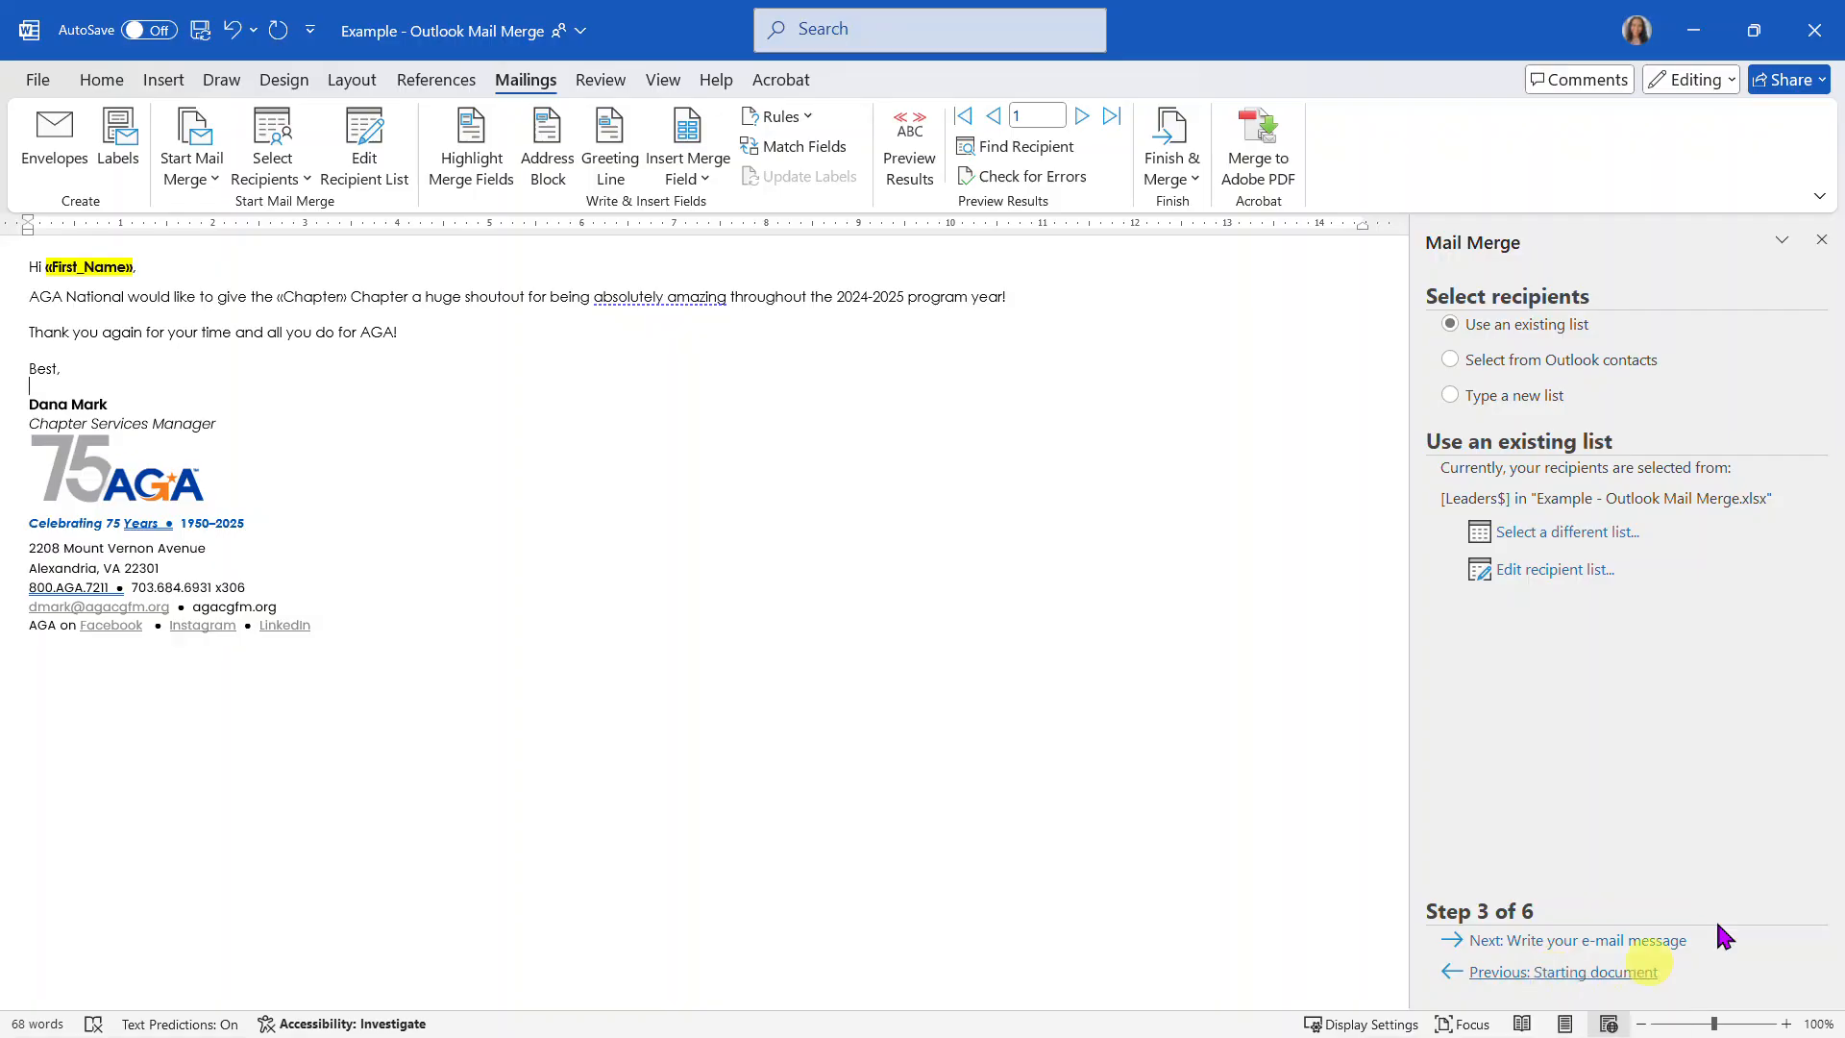
# Step: Replace the recipient list with the file "Example - Adding a Group to GMAIL" from the Mail Merge folder, and accept its recipients
pyautogui.click(1581, 534)
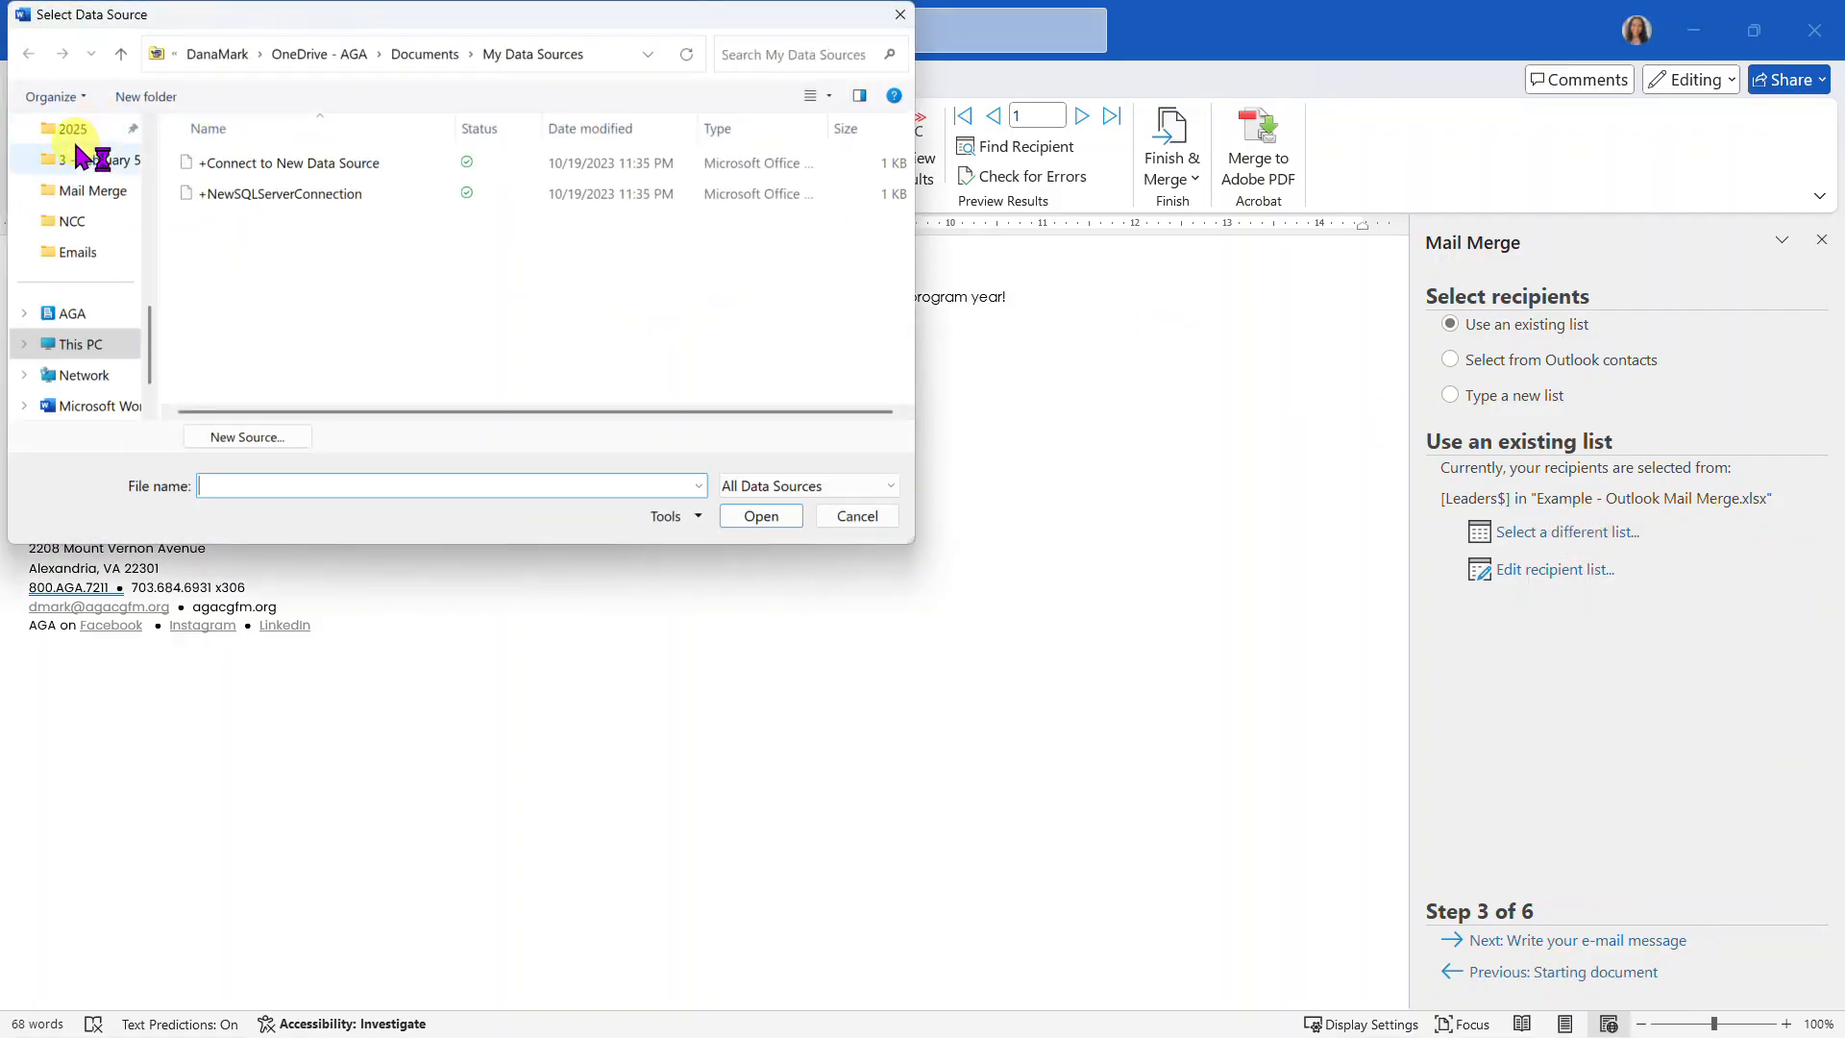
pyautogui.click(92, 190)
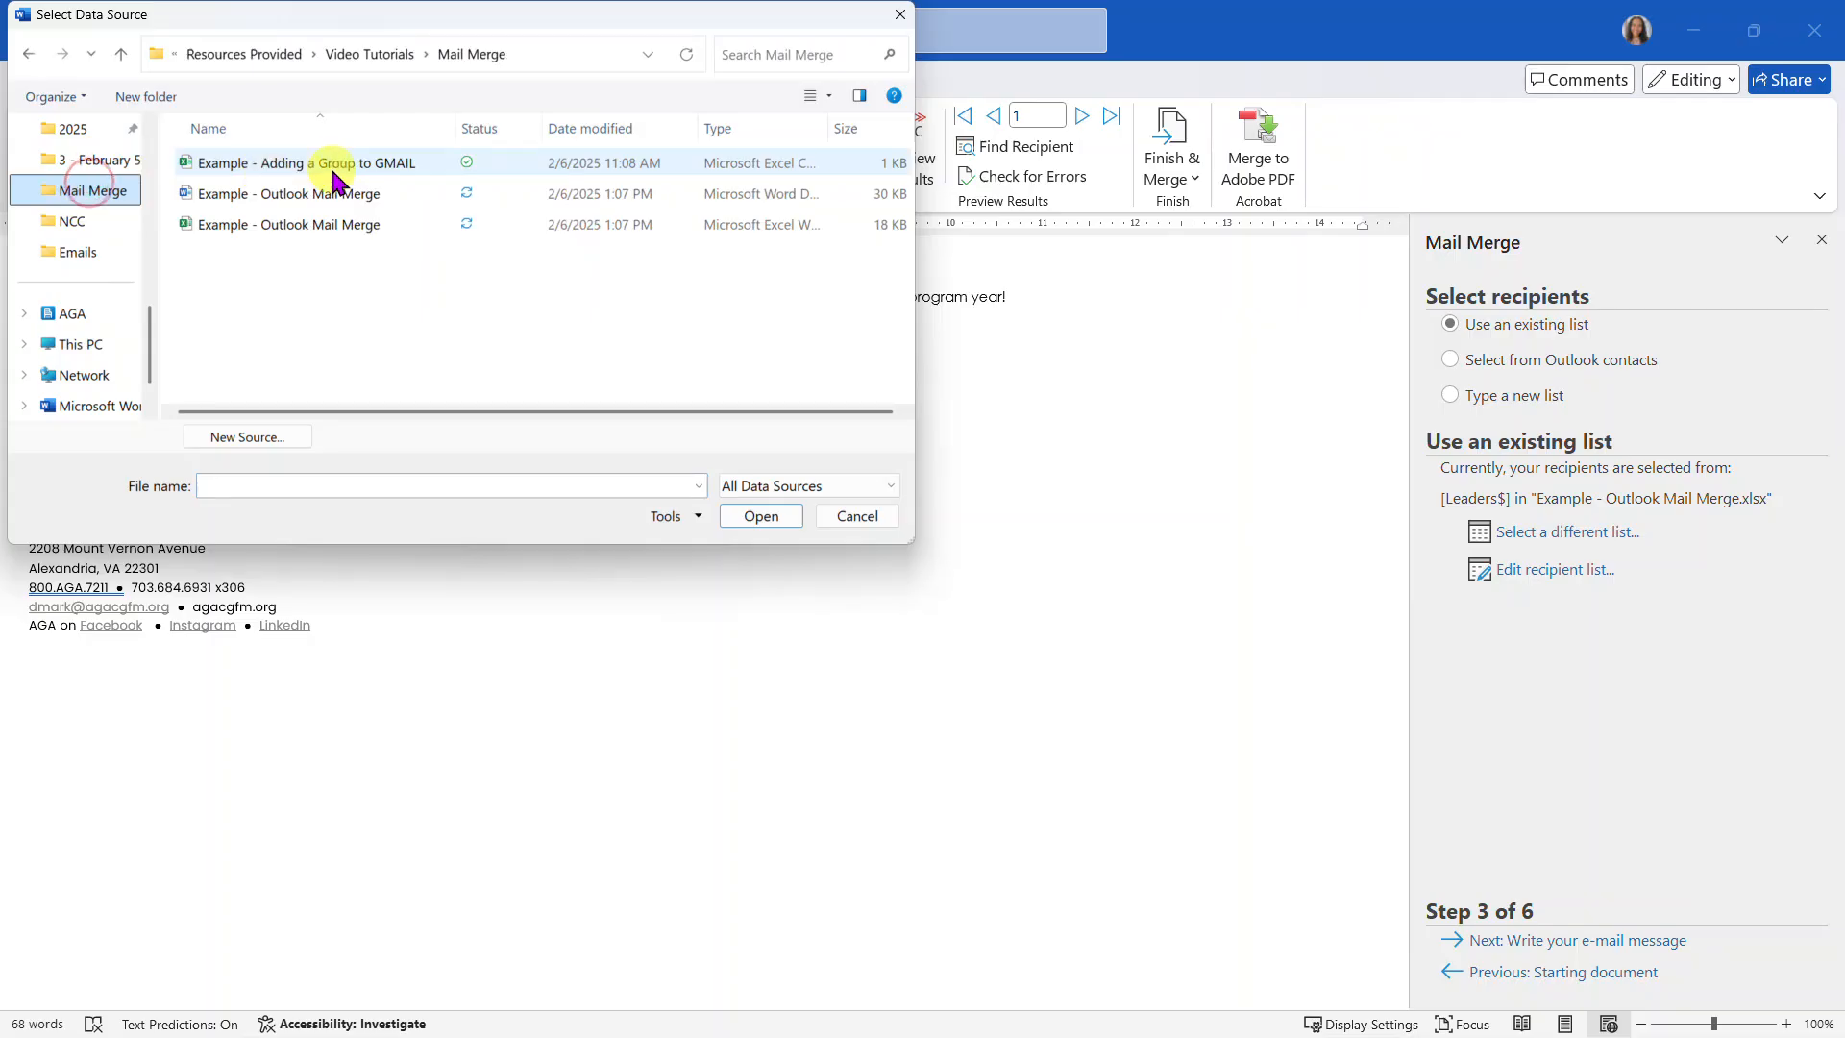
pyautogui.click(333, 164)
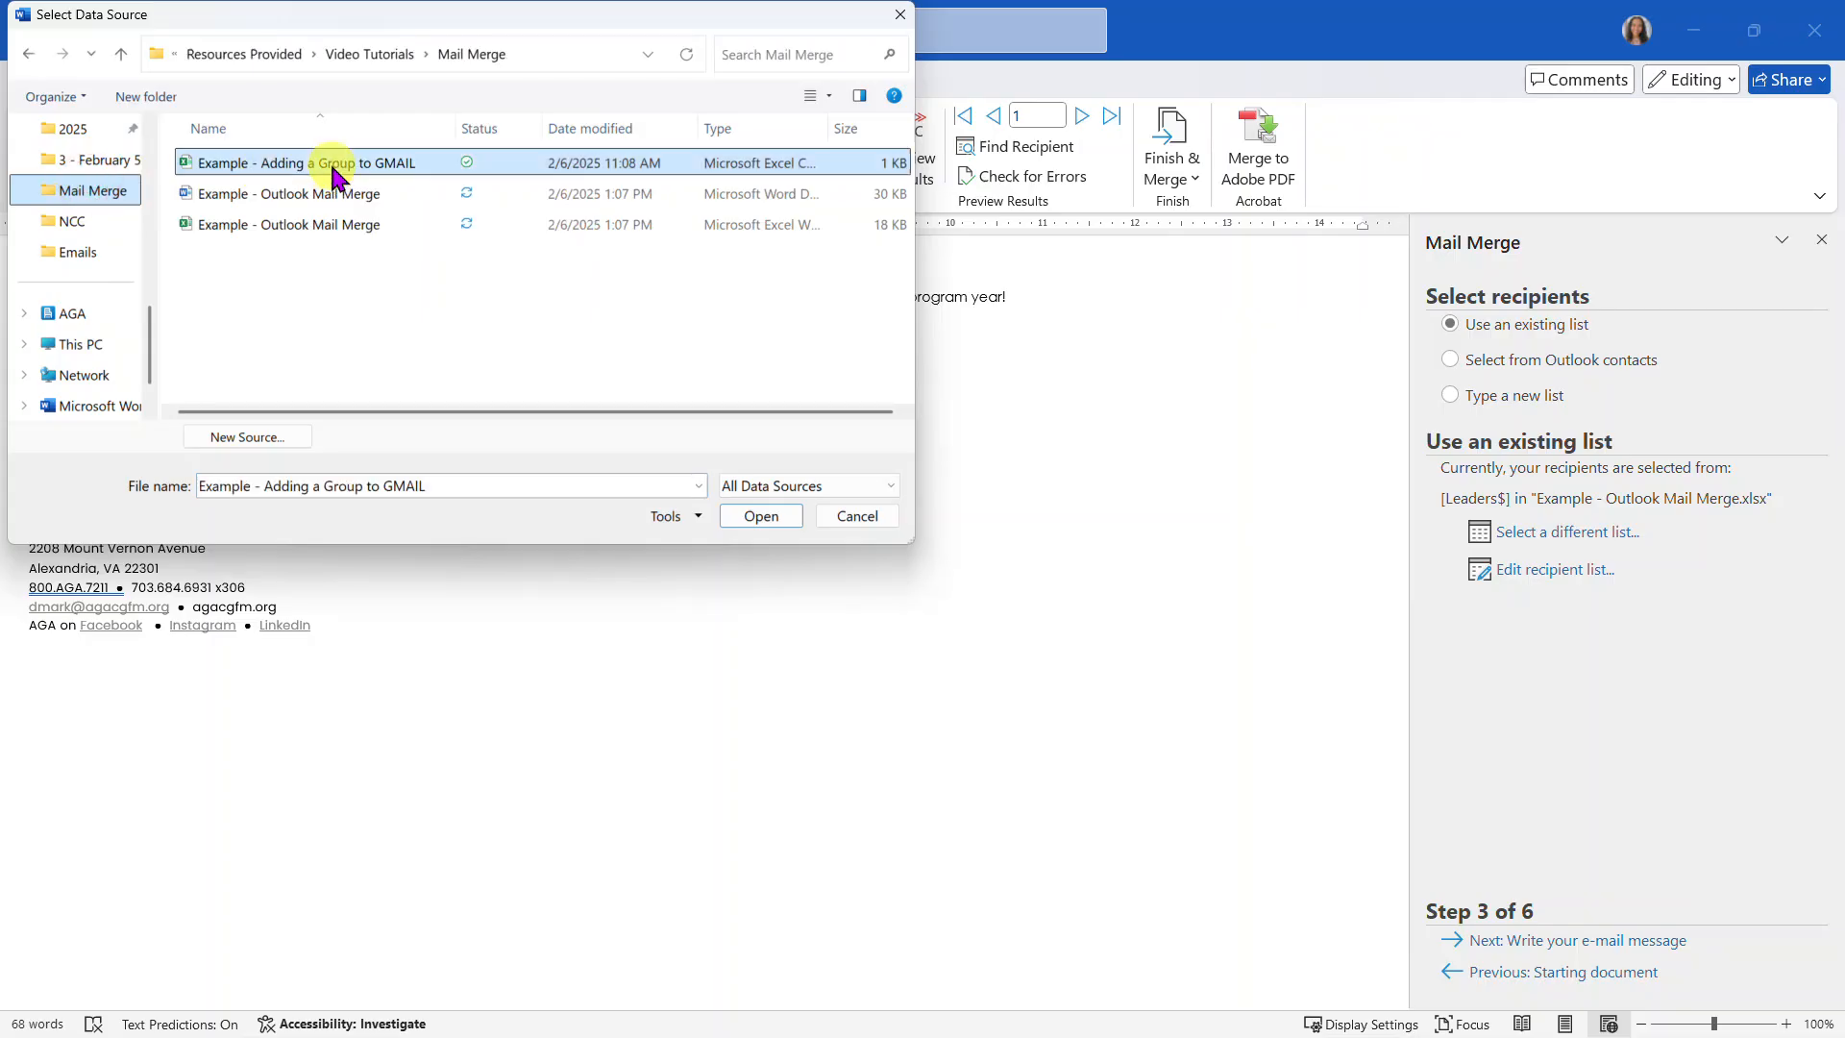
pyautogui.click(760, 516)
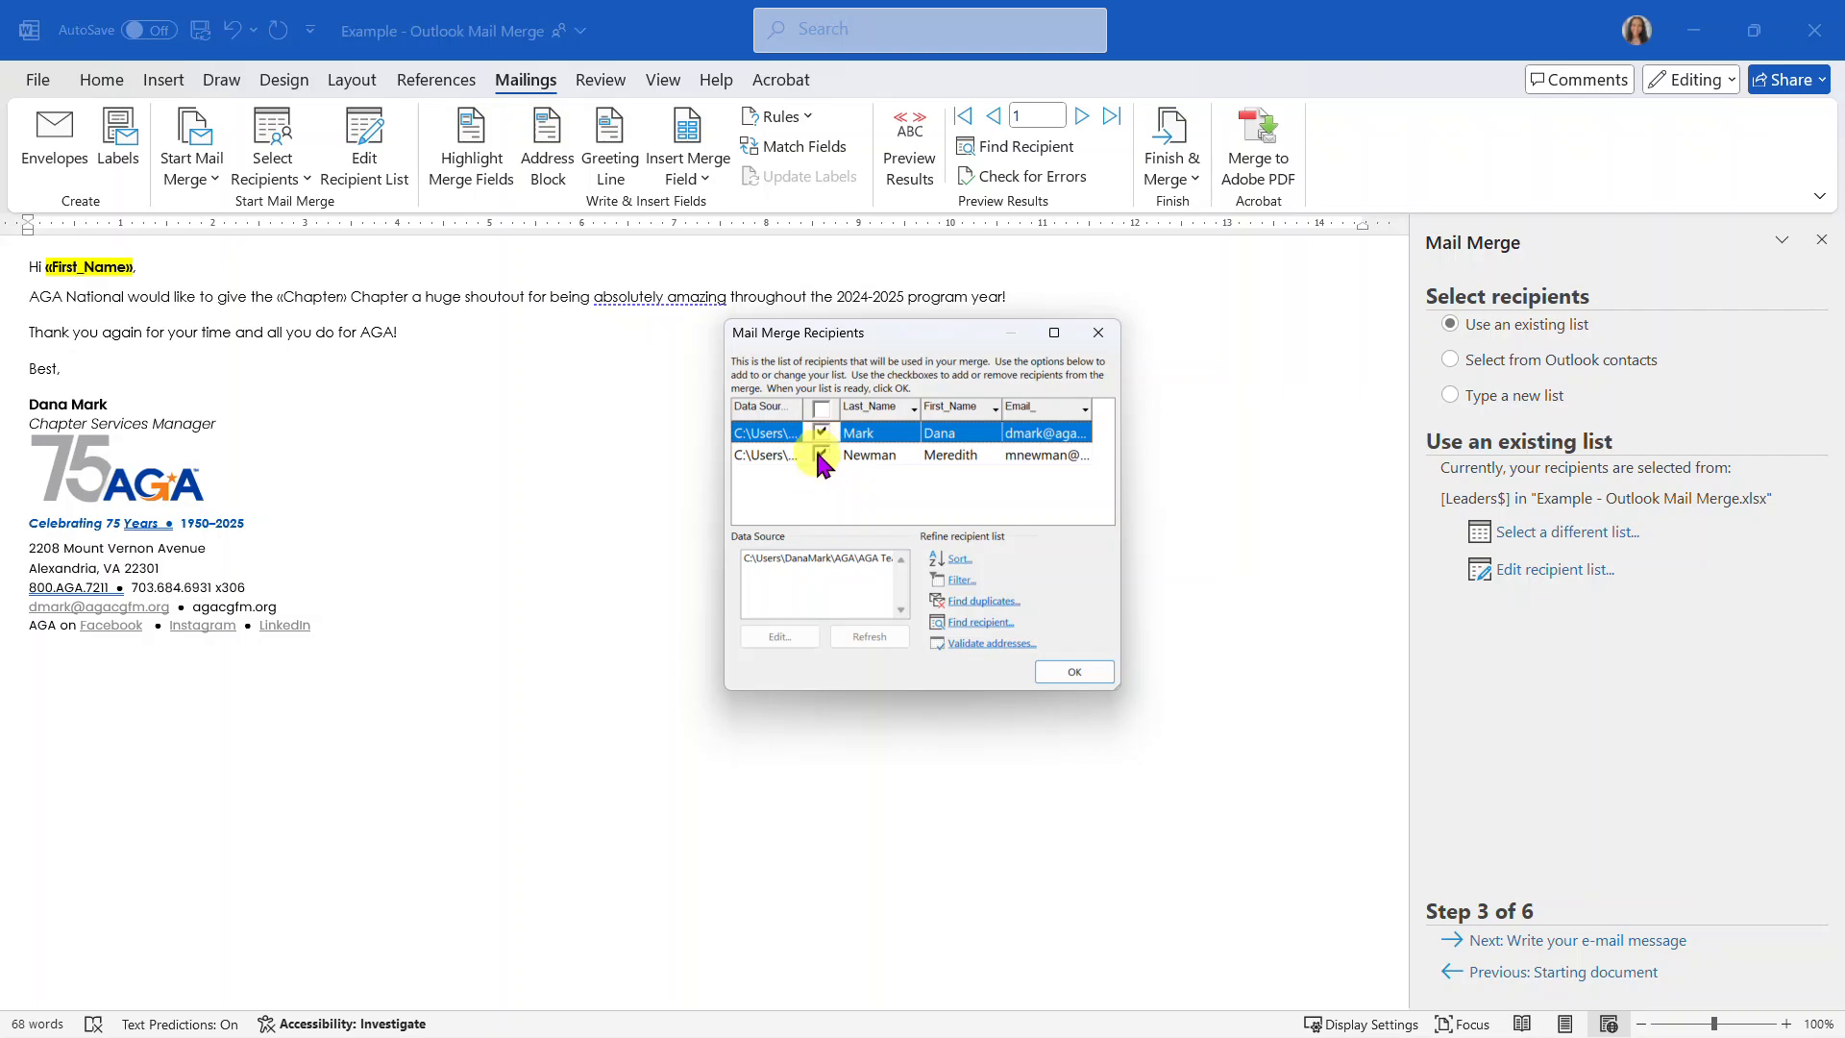
pyautogui.click(1085, 665)
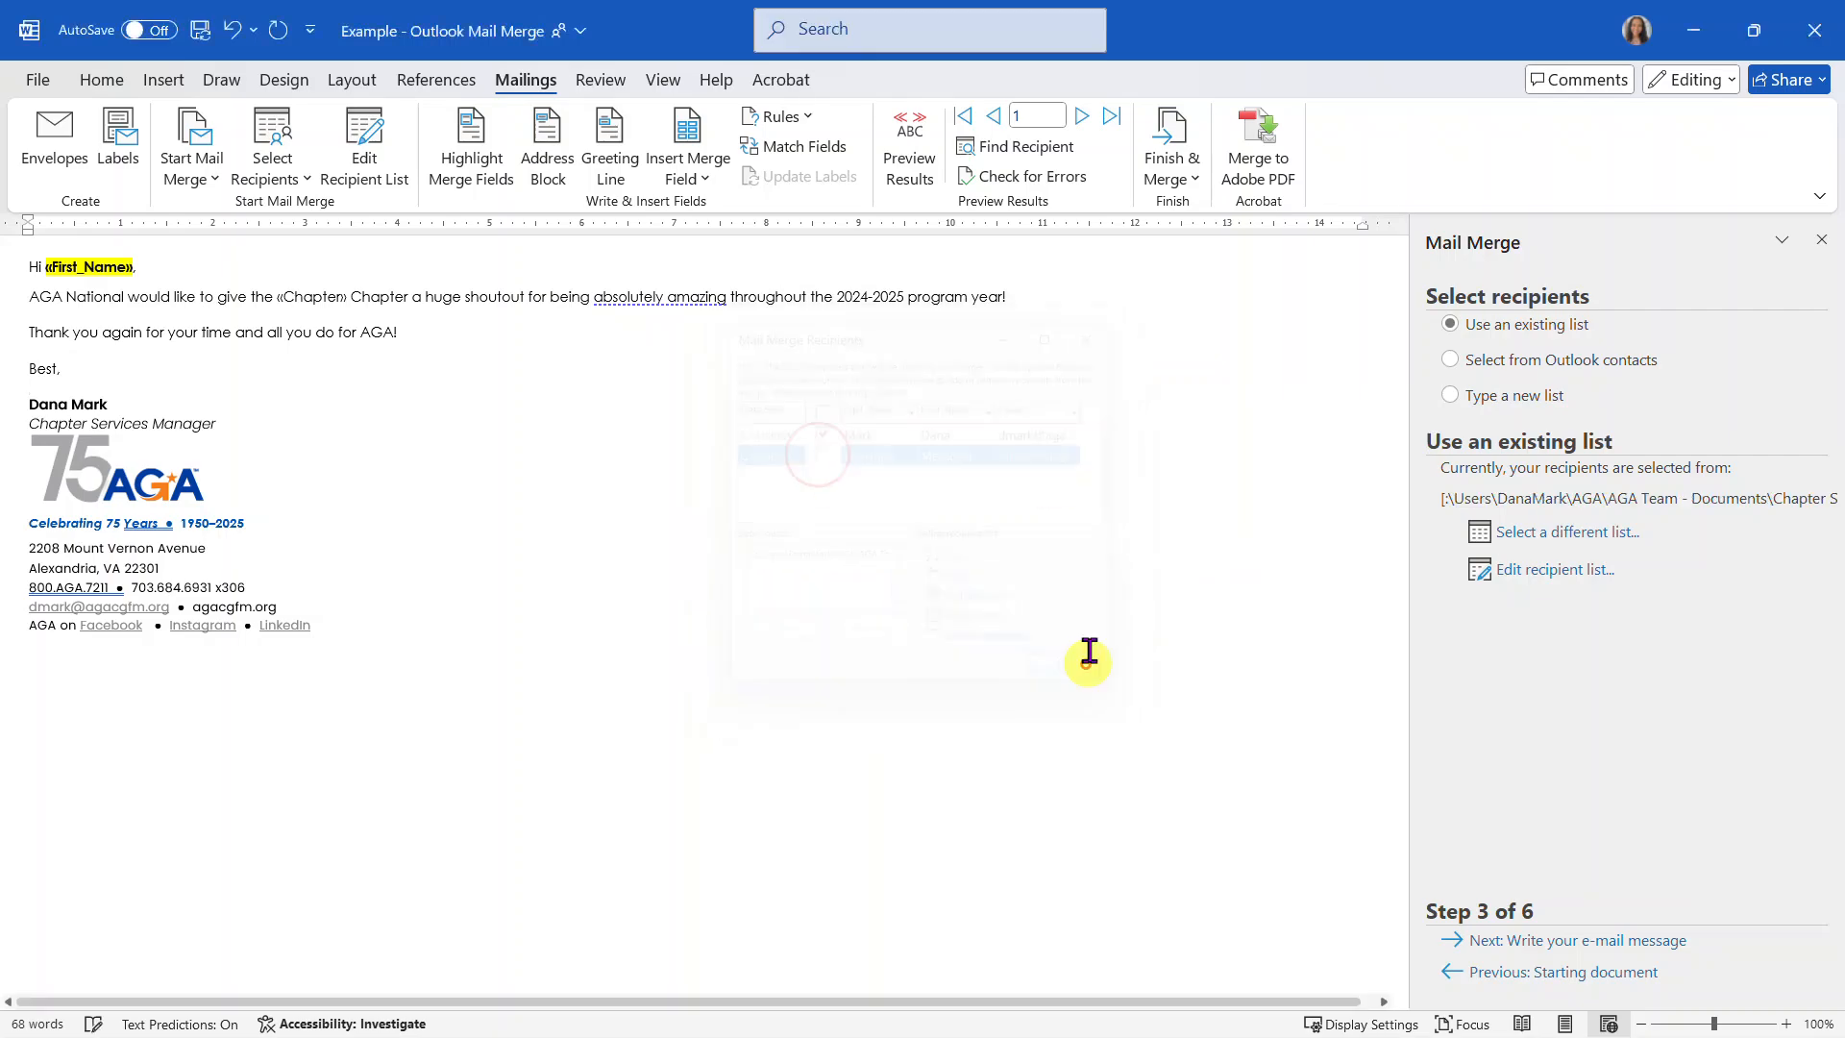